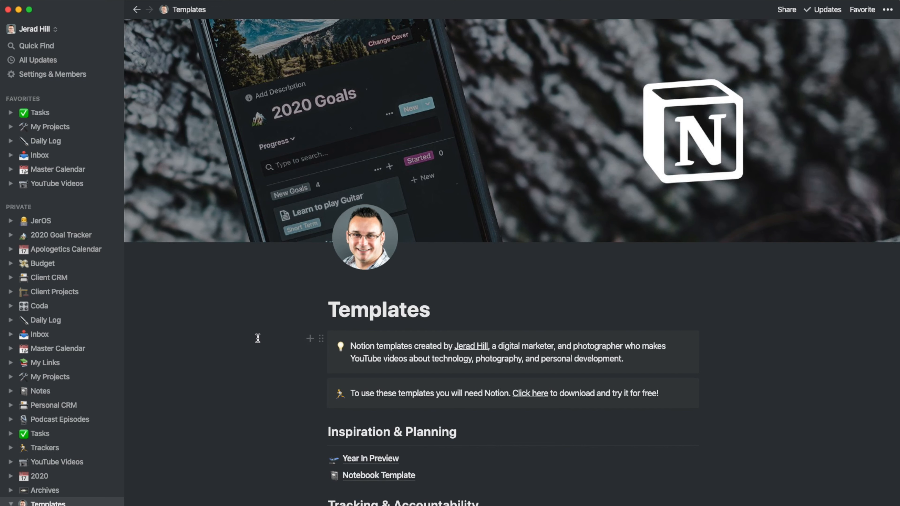
# Step: Create a new table database page titled "5 Minute Journal" inside the Templates page, correcting the misspelled word in its title
pyautogui.scroll(-4, 238, 360)
pyautogui.scroll(4, 239, 360)
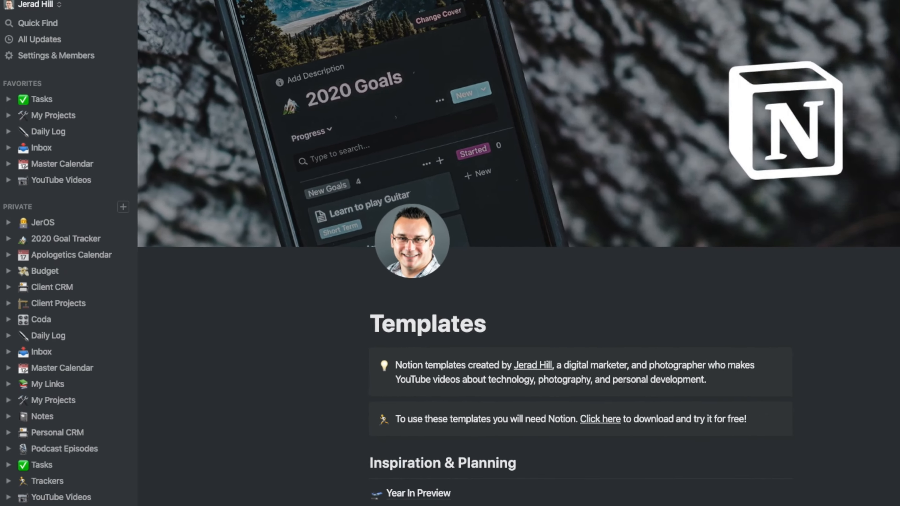
pyautogui.click(114, 505)
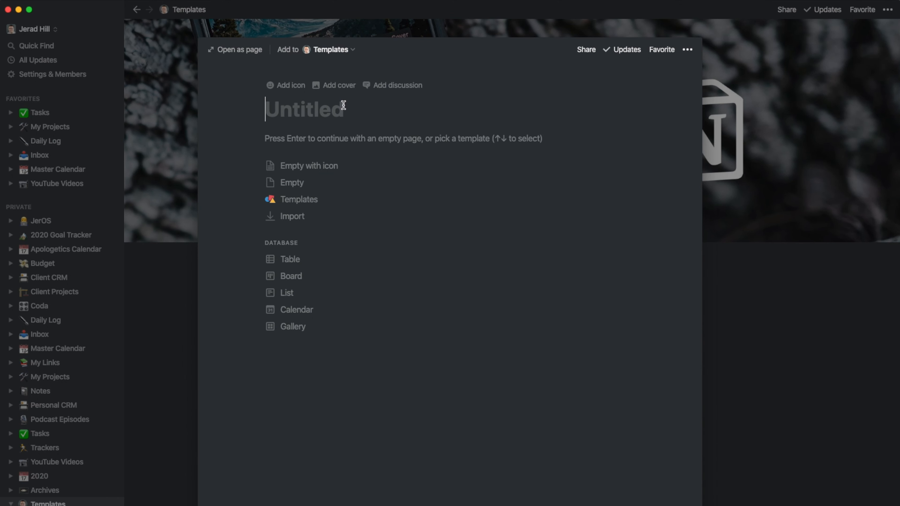
pyautogui.write('5 Minute J')
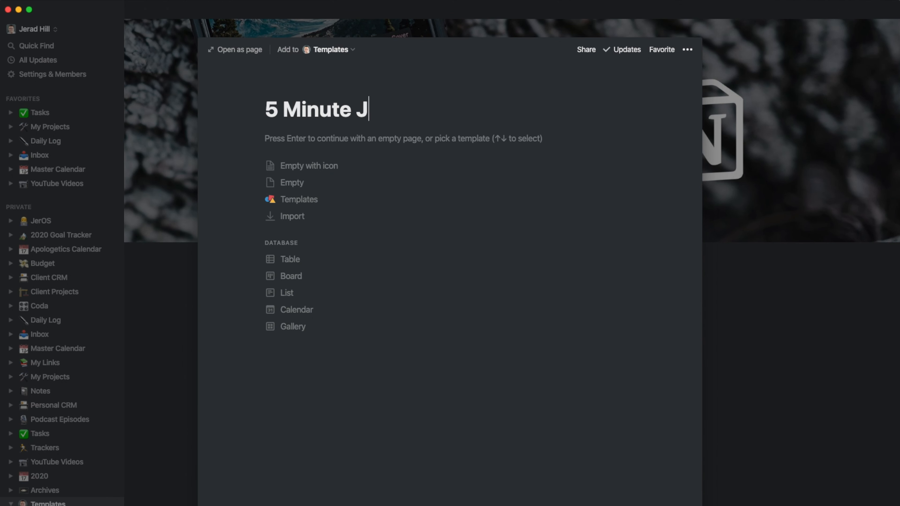
pyautogui.write('ounral')
pyautogui.rightClick(353, 112)
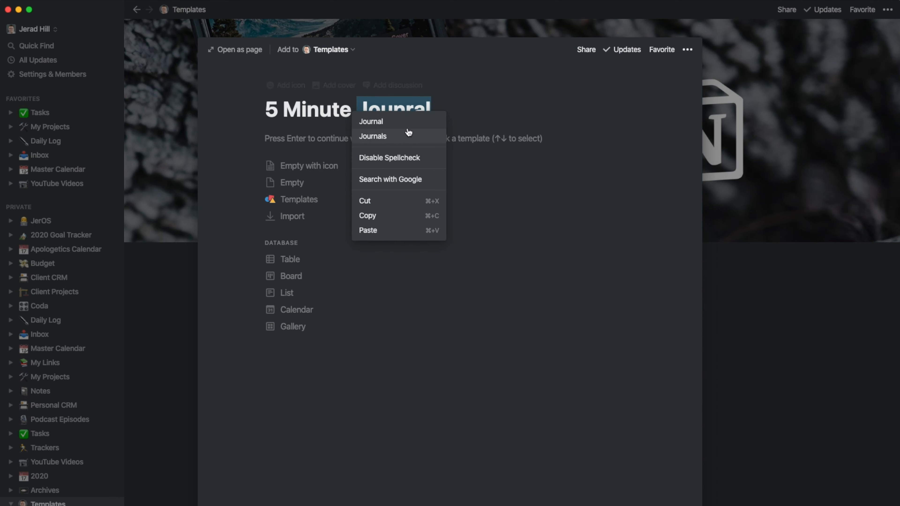
pyautogui.click(405, 122)
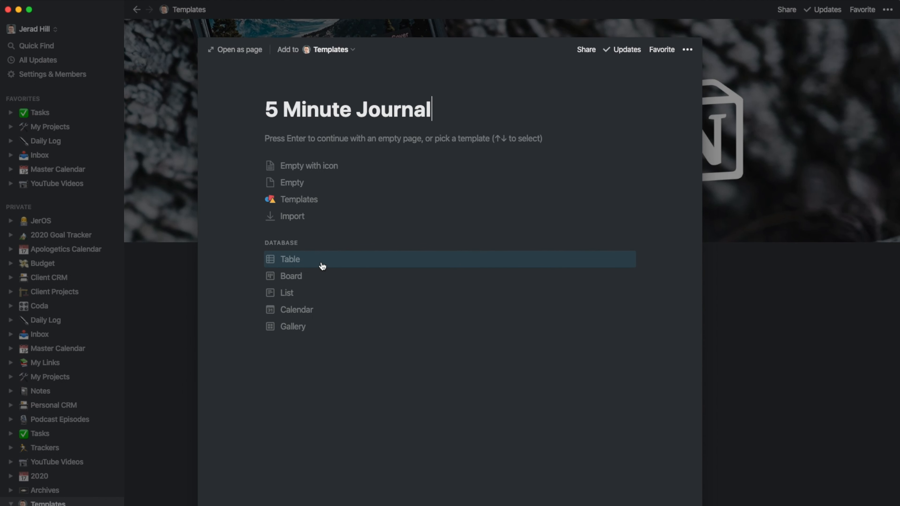
pyautogui.click(322, 266)
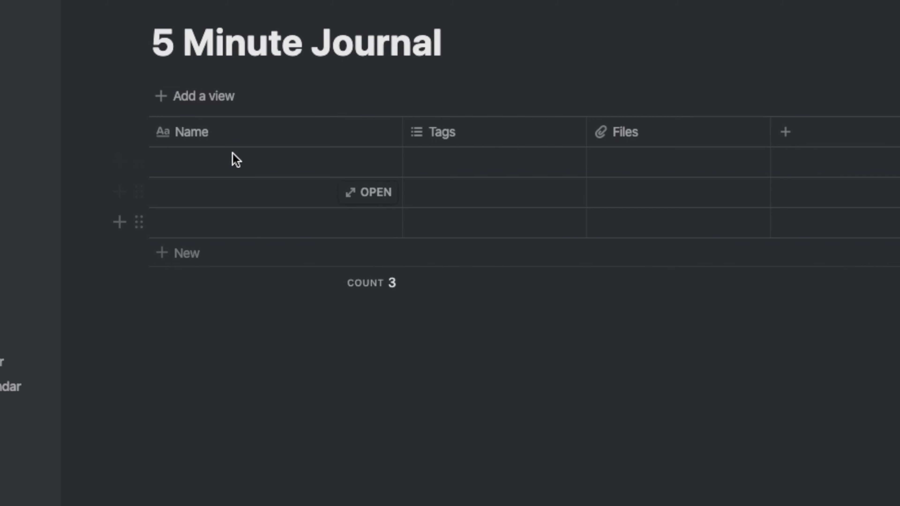
# Step: Rename the Name column to Date and enter 200416 as the title of the first row
pyautogui.click(251, 128)
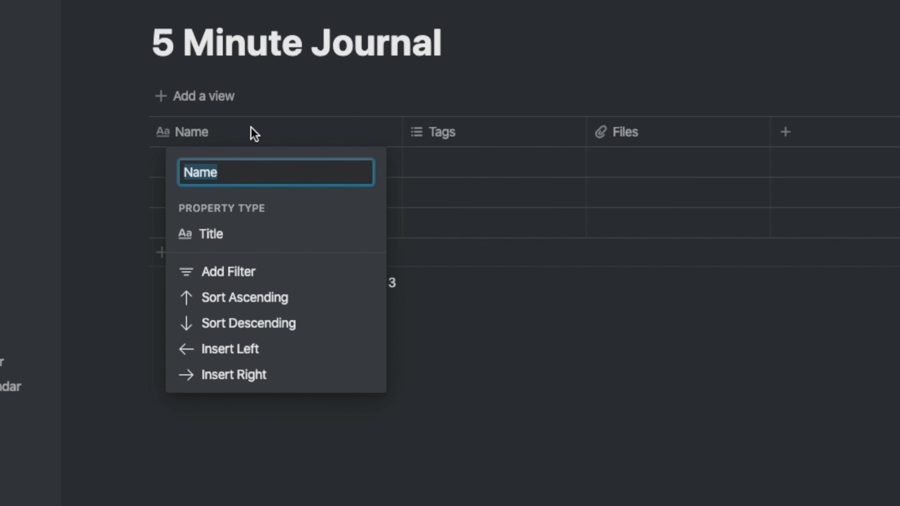
pyautogui.click(715, 360)
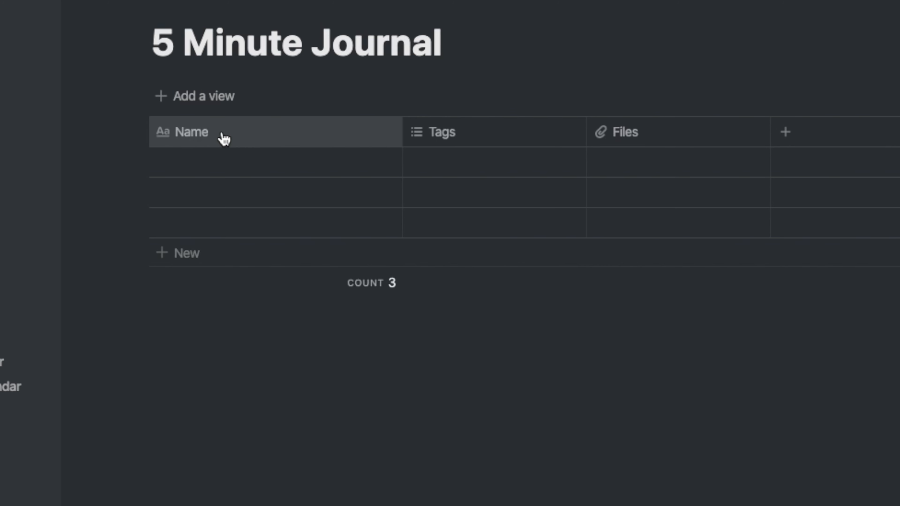
pyautogui.click(223, 160)
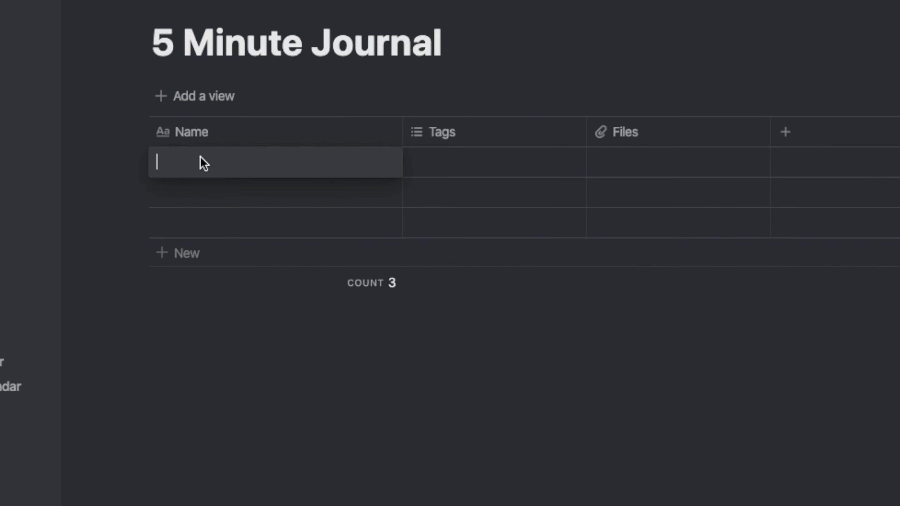
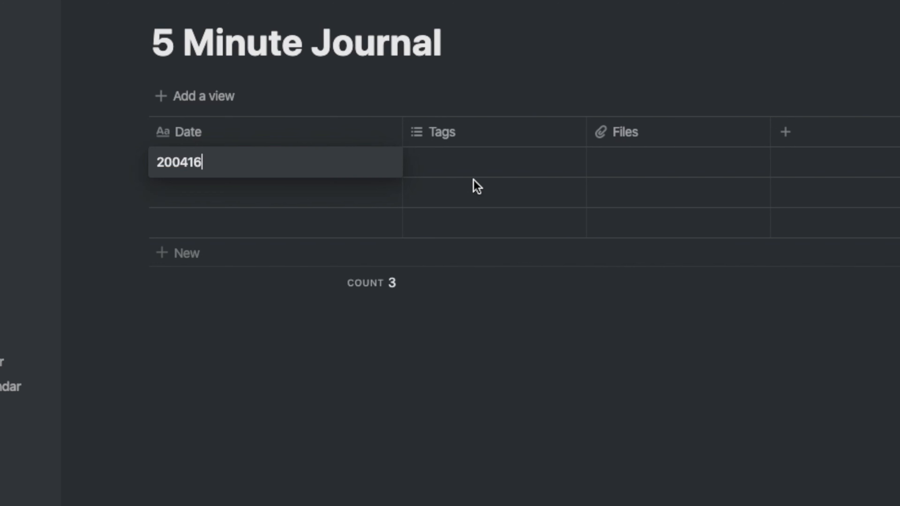
pyautogui.press('Escape')
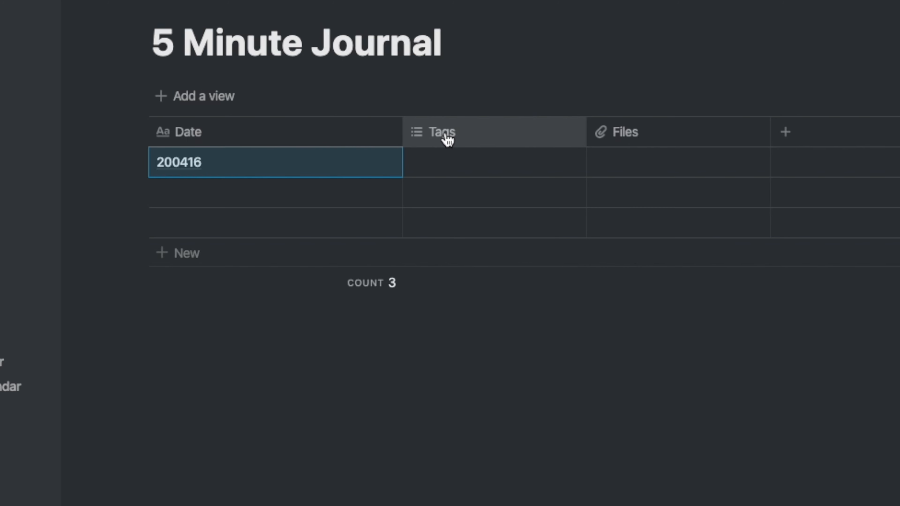
# Step: Change the Tags column's property type to Select and rename the column Day
pyautogui.click(457, 165)
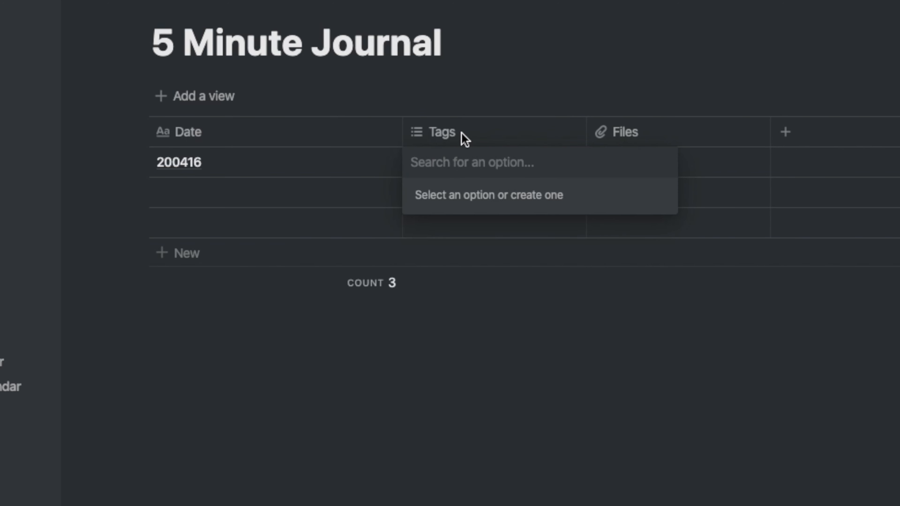
pyautogui.press('Escape')
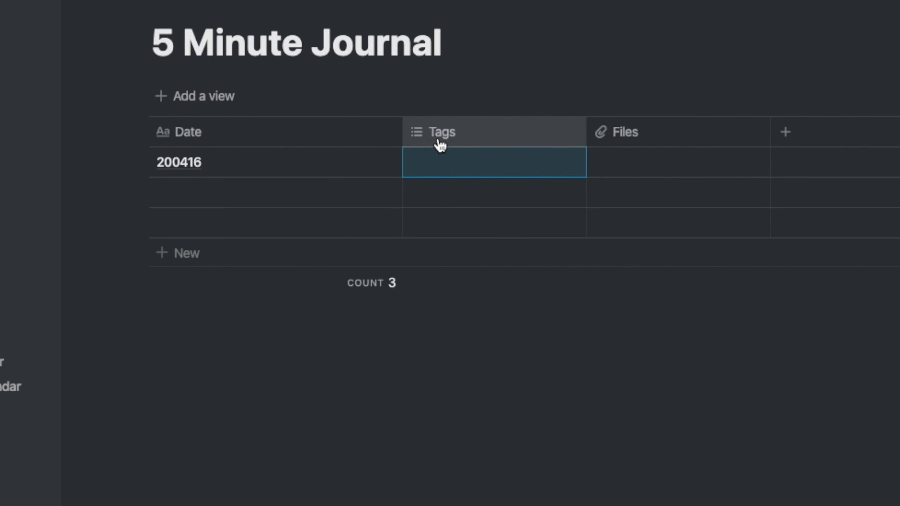
pyautogui.click(446, 131)
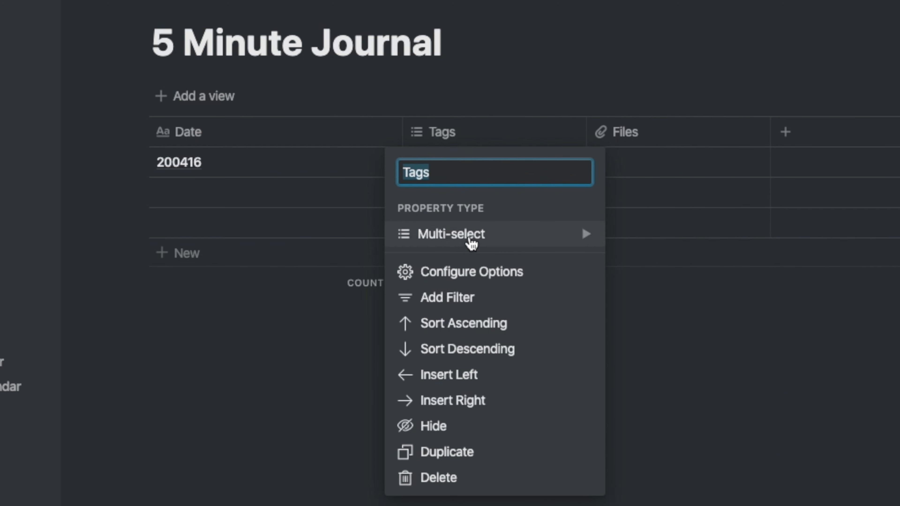
pyautogui.moveTo(470, 237)
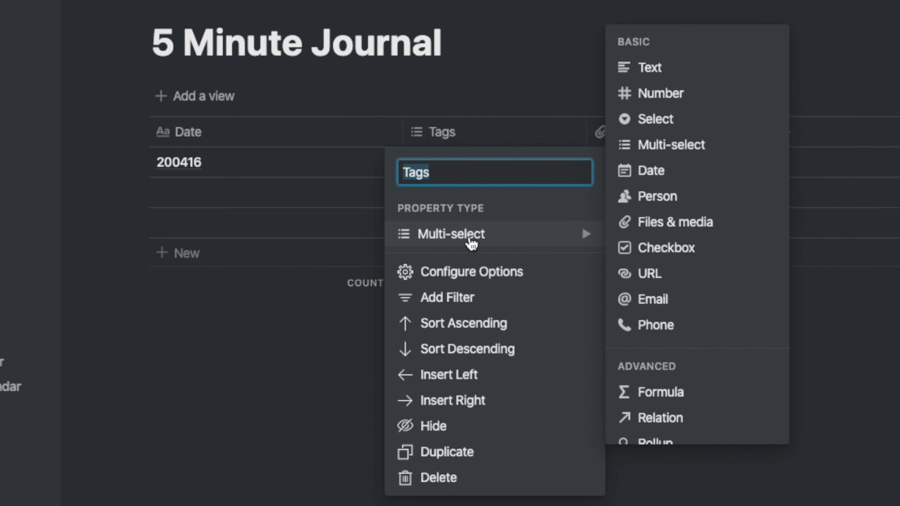
pyautogui.click(673, 122)
pyautogui.click(454, 134)
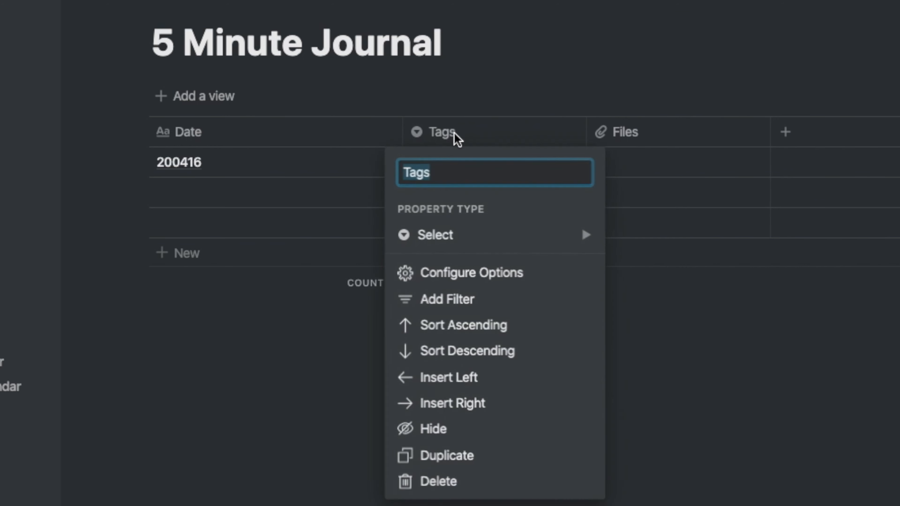
pyautogui.write('DOW')
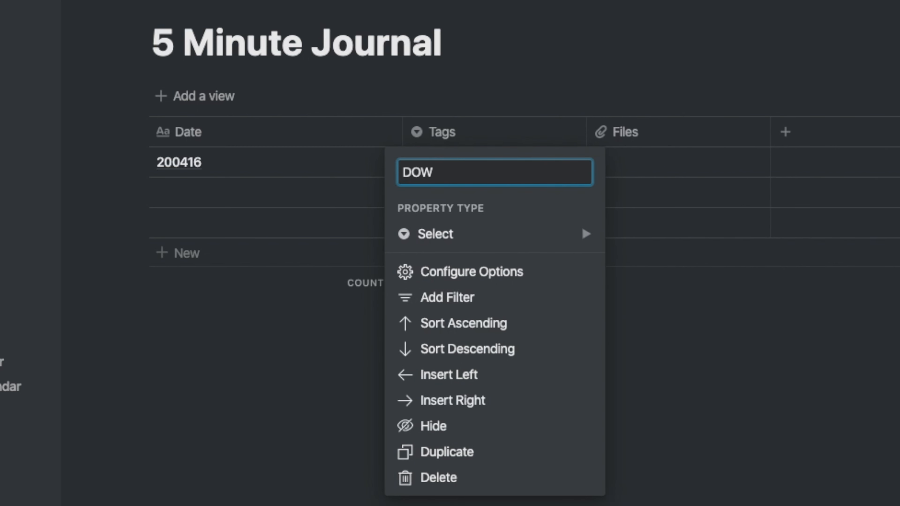
pyautogui.press('BackSpace')
pyautogui.press('BackSpace')
pyautogui.write('ay')
pyautogui.click(535, 87)
# Step: Create the Day column options Mon, Tues, Wed, Thurs, Fri, Sat and Sun from the 200416 row
pyautogui.click(441, 163)
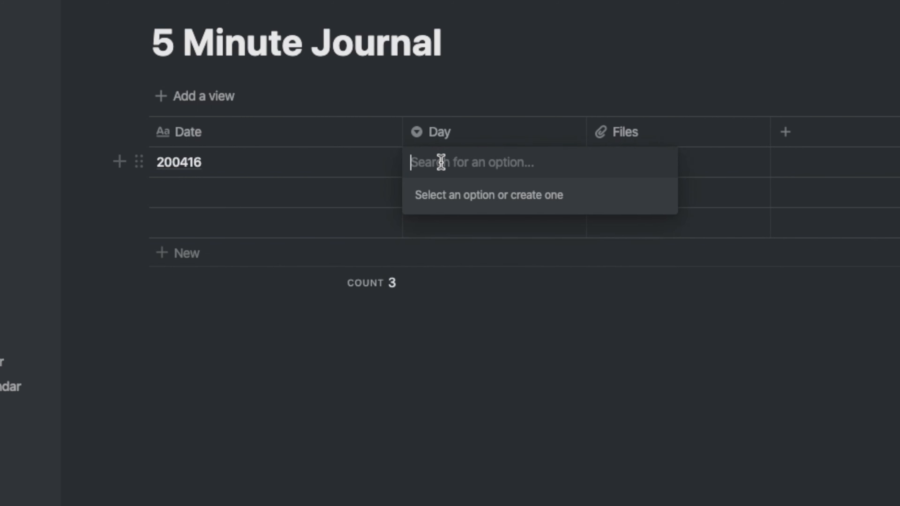
pyautogui.write('Mon')
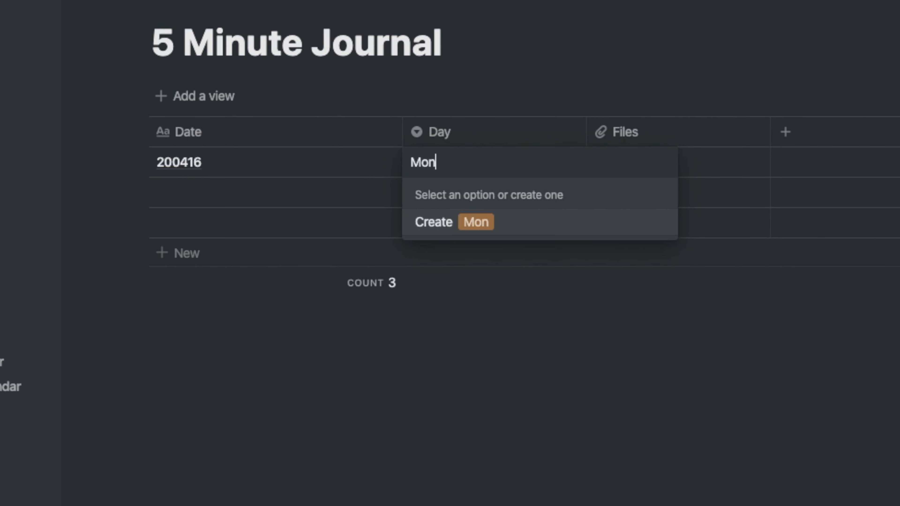
pyautogui.press('Return')
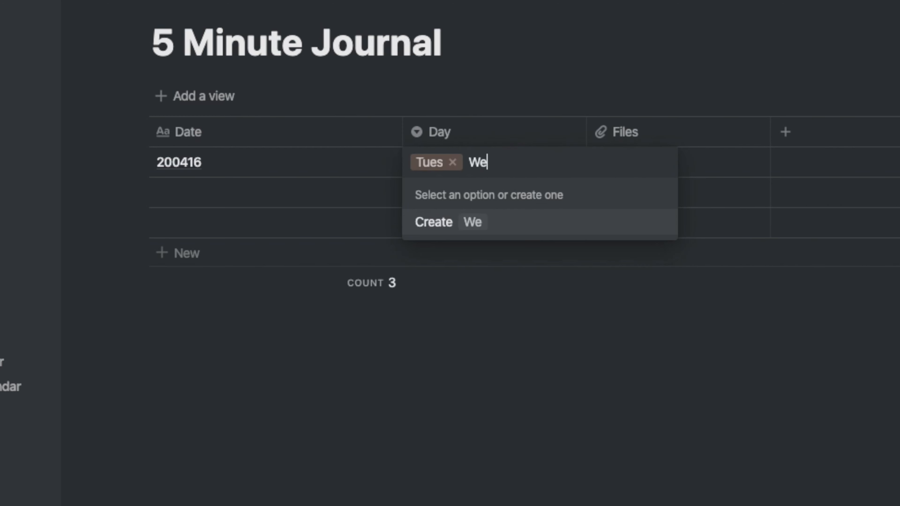
pyautogui.write('d')
pyautogui.press('Return')
pyautogui.write('Thur')
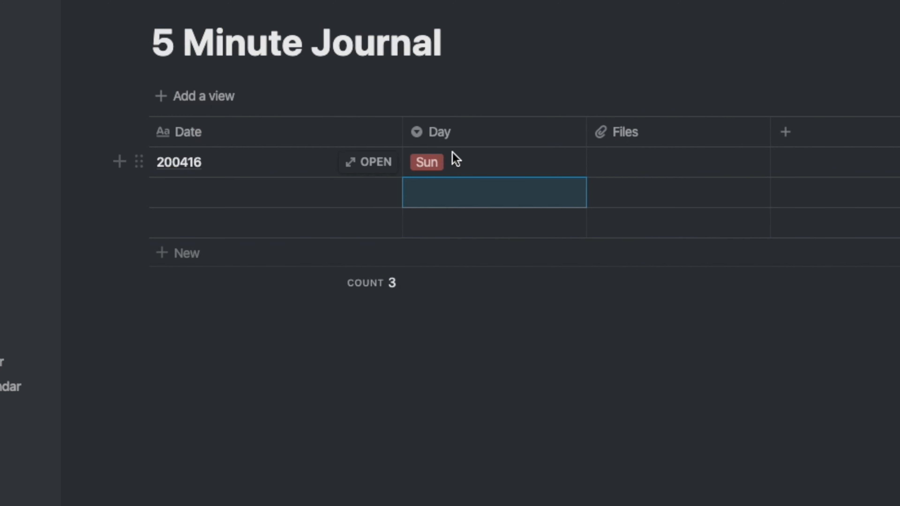
# Step: Set the 200416 row's Day to Thurs and narrow the Day column to fit its contents
pyautogui.click(434, 173)
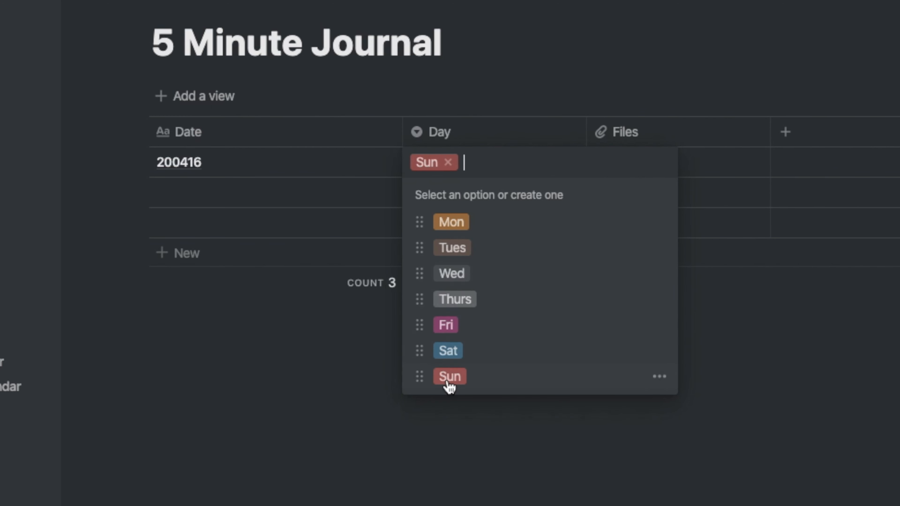
pyautogui.click(458, 299)
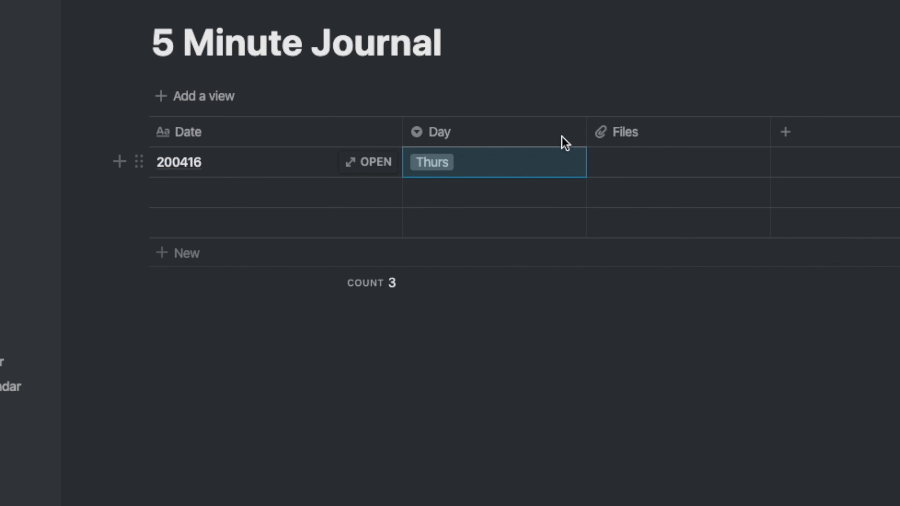
pyautogui.moveTo(584, 122); pyautogui.dragTo(493, 131)
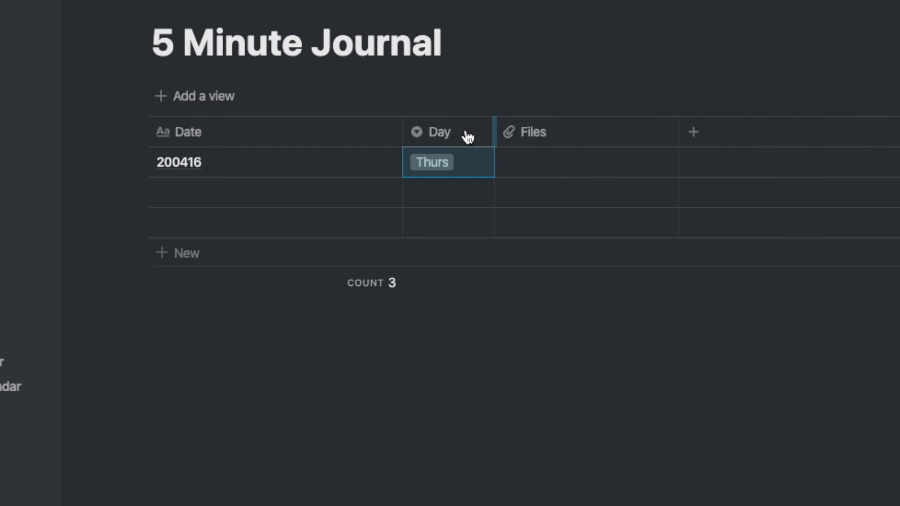
# Step: Turn the Files column into a Created time property named Created, and narrow the Created and Date columns
pyautogui.click(537, 134)
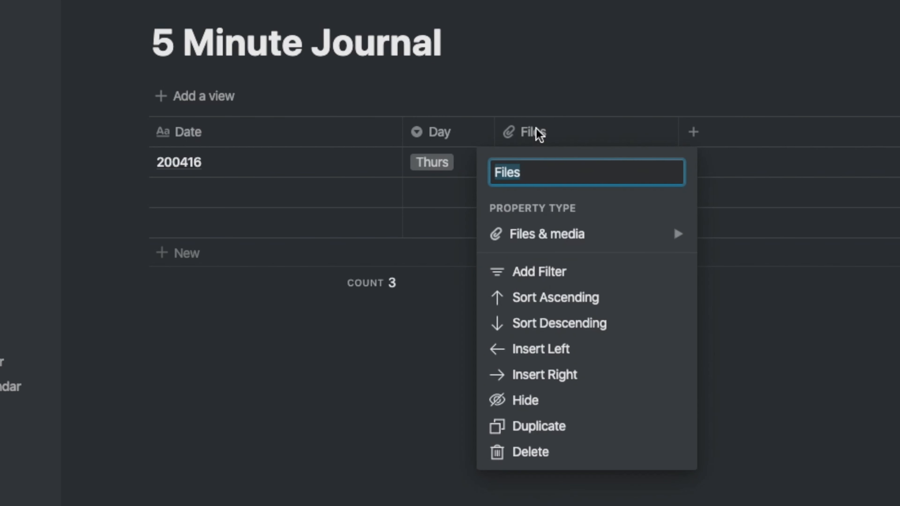
pyautogui.write('Created')
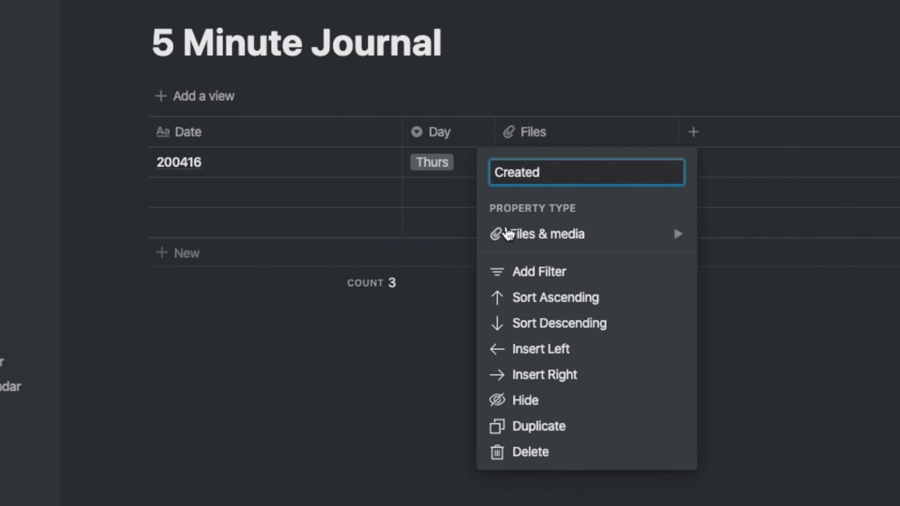
pyautogui.moveTo(508, 234)
pyautogui.scroll(-3, 794, 335)
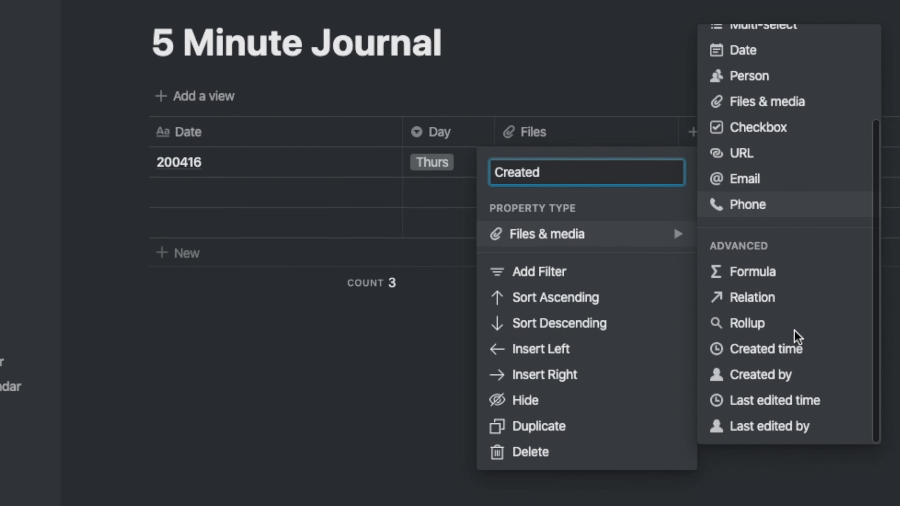
pyautogui.click(796, 350)
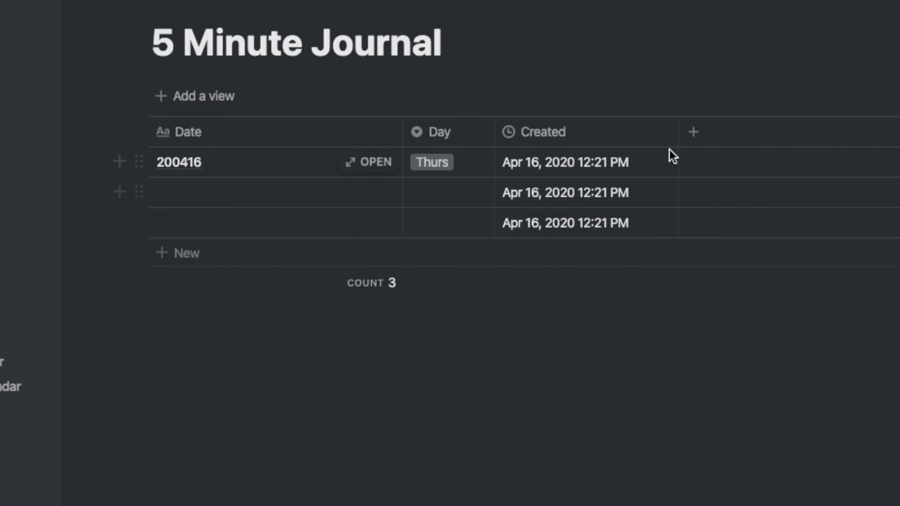
pyautogui.moveTo(676, 139); pyautogui.dragTo(649, 137)
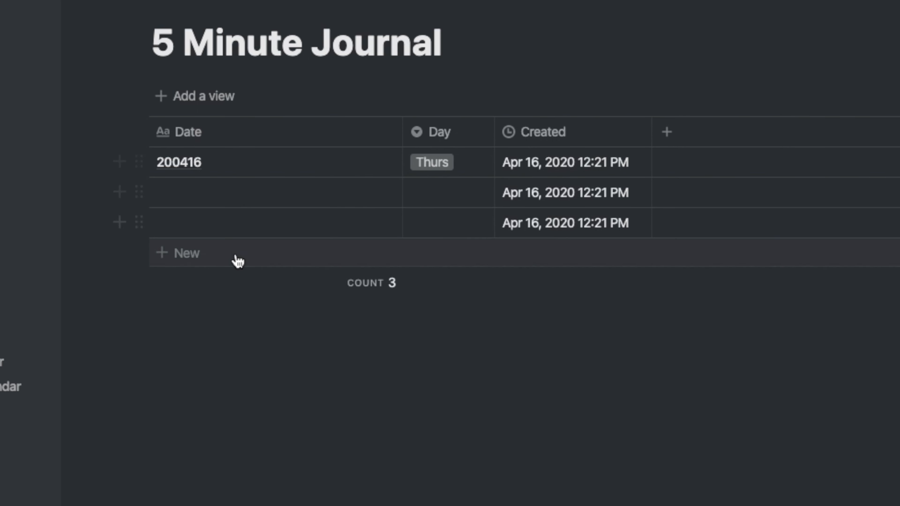
pyautogui.moveTo(403, 129); pyautogui.dragTo(239, 131)
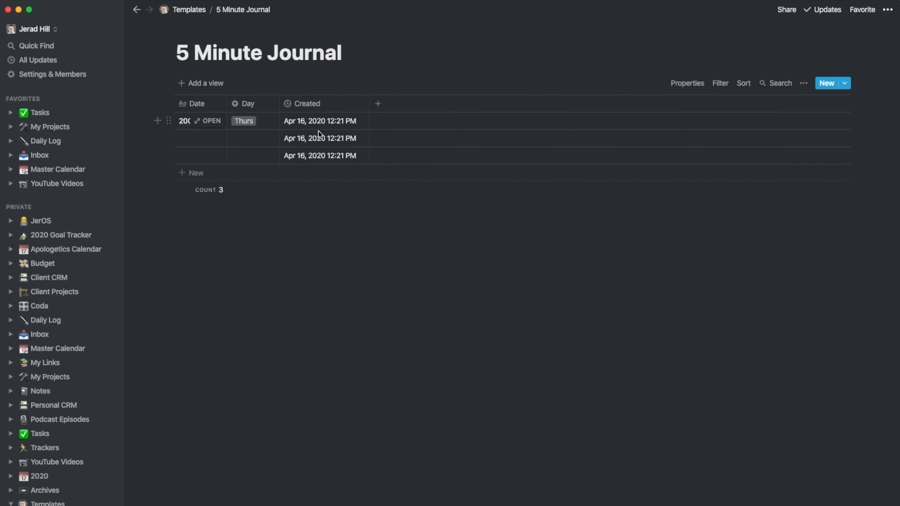
# Step: Add a Last edited time column named Updated, narrow it and move it in front of the Created column
pyautogui.click(378, 105)
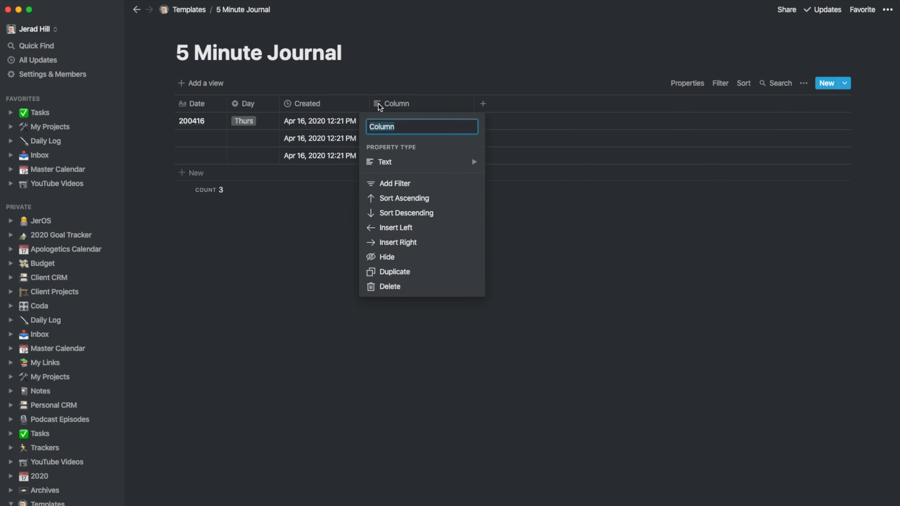
pyautogui.write('Updated')
pyautogui.moveTo(404, 164)
pyautogui.scroll(-5, 581, 200)
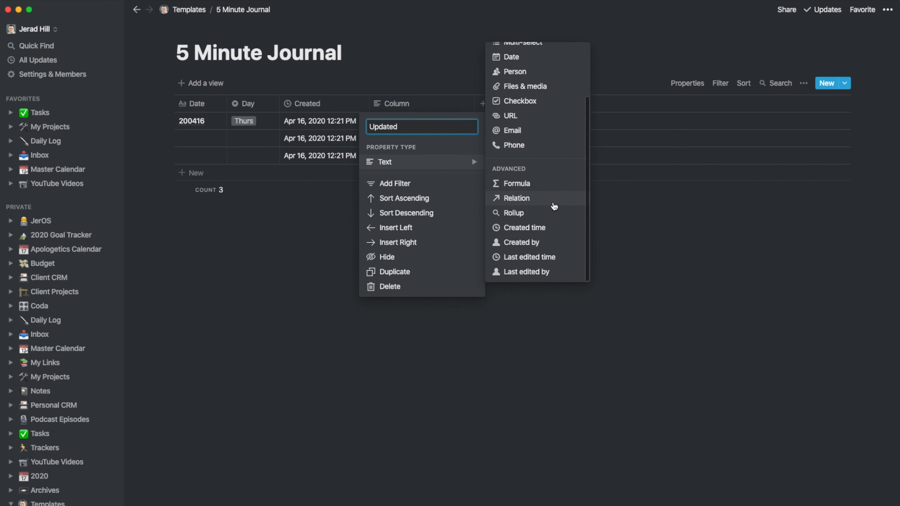
pyautogui.click(552, 257)
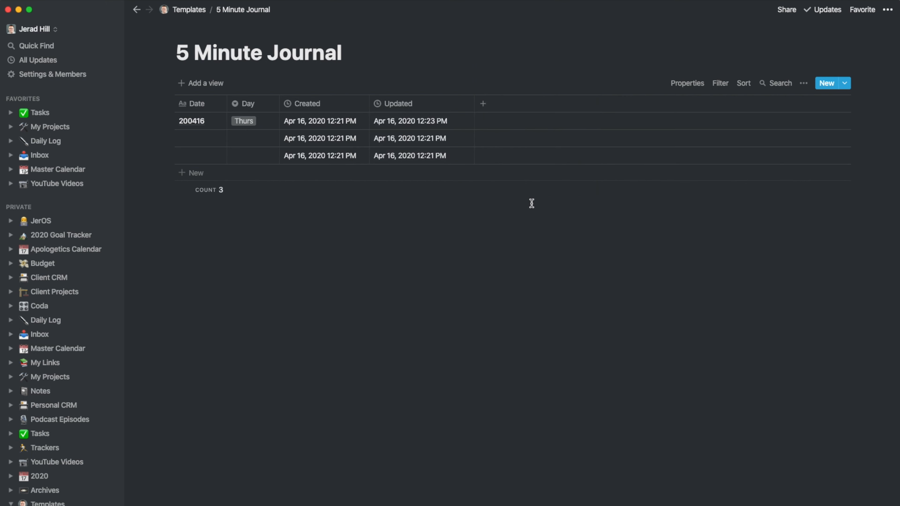
pyautogui.moveTo(476, 101); pyautogui.dragTo(320, 103)
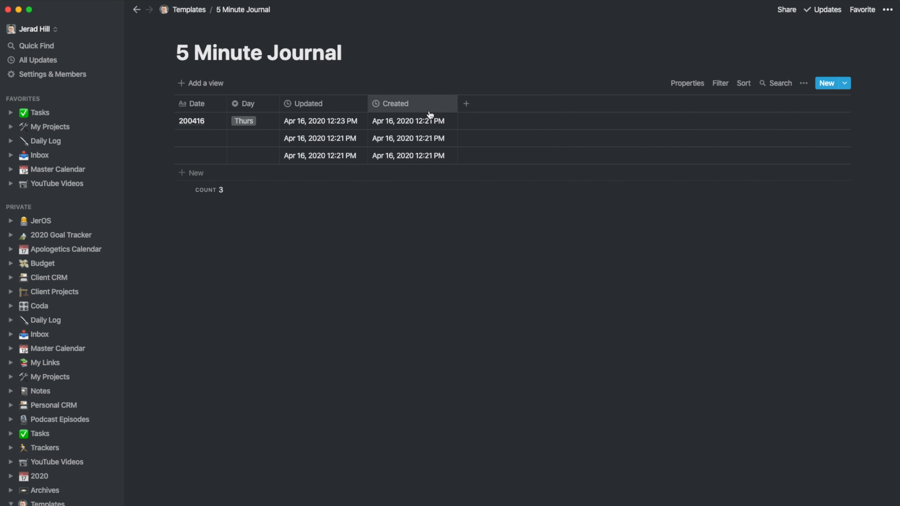
# Step: Add a new column after Created and set its property type to Multi-select
pyautogui.click(466, 104)
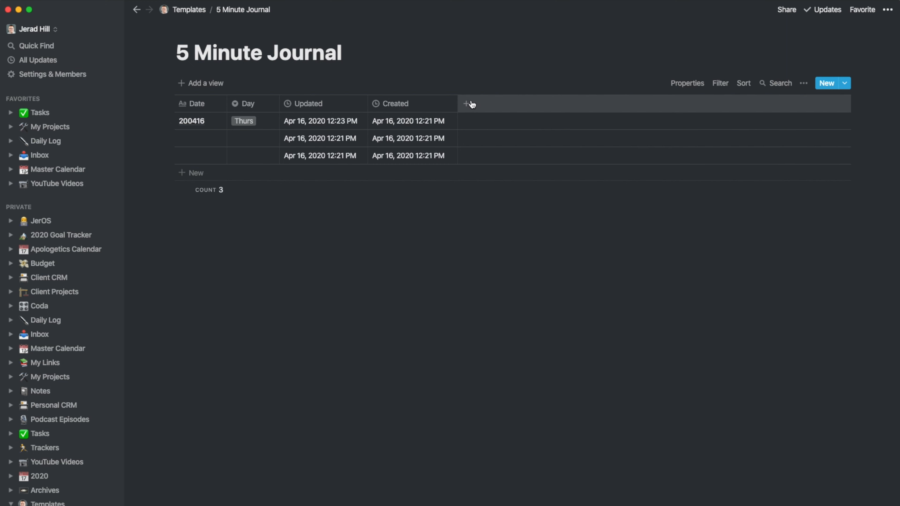
pyautogui.moveTo(464, 167)
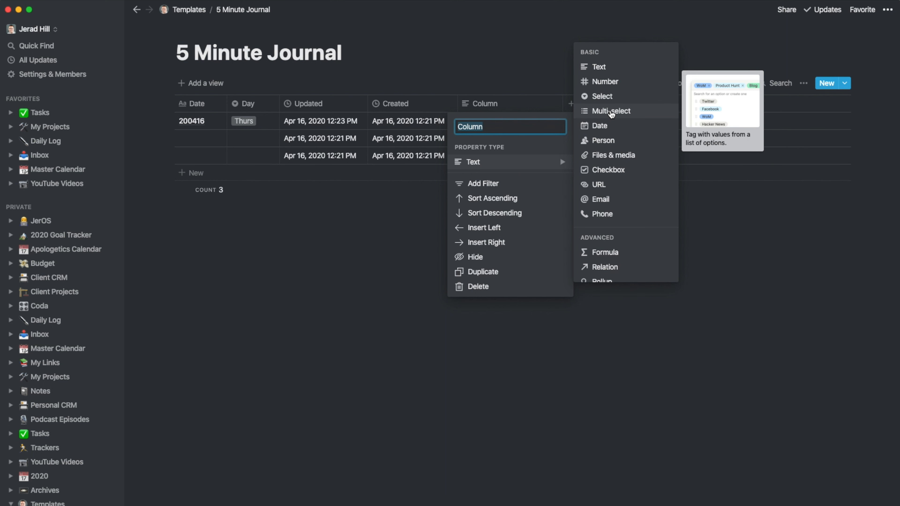
pyautogui.click(416, 192)
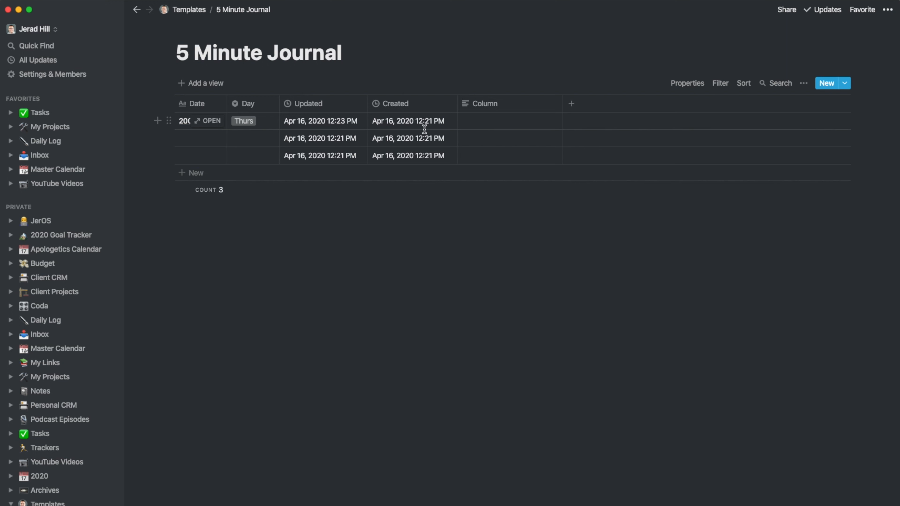
pyautogui.click(492, 103)
pyautogui.moveTo(492, 166)
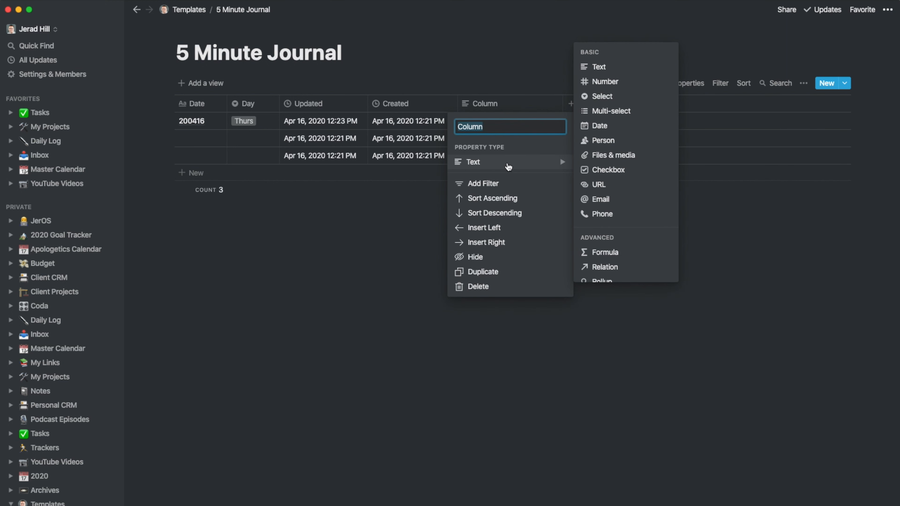
pyautogui.click(611, 111)
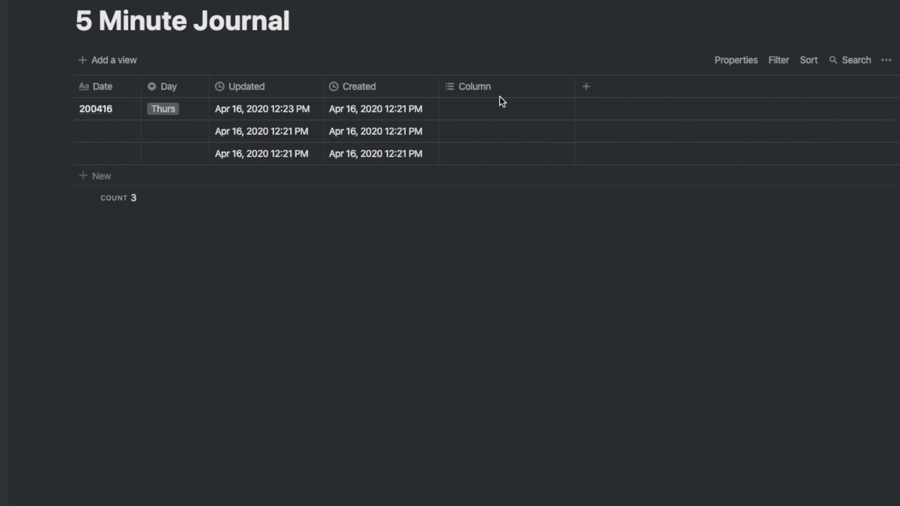
# Step: Rename the new multi-select column as Feeling
pyautogui.click(491, 105)
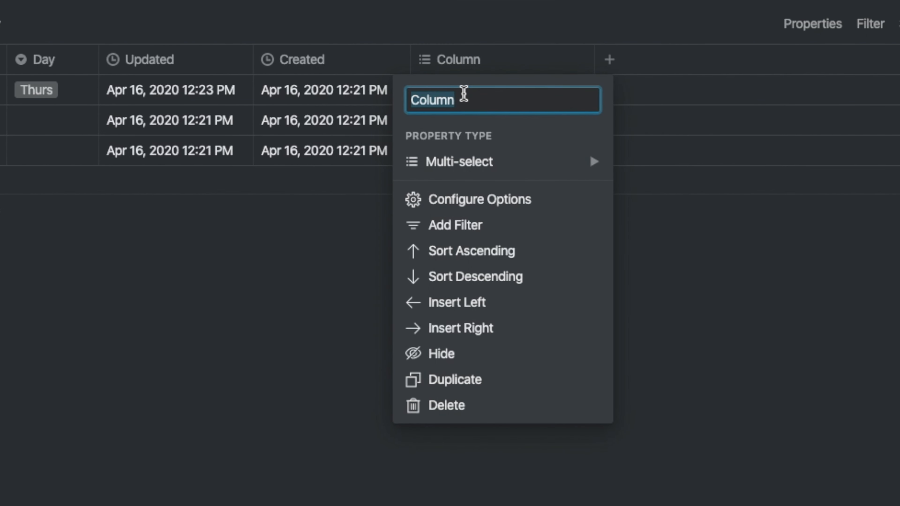
pyautogui.write('Keywords')
pyautogui.press('BackSpace')
pyautogui.press('BackSpace')
pyautogui.press('BackSpace')
pyautogui.press('BackSpace')
pyautogui.press('BackSpace')
pyautogui.press('BackSpace')
pyautogui.press('BackSpace')
pyautogui.press('BackSpace')
pyautogui.write('Feeling')
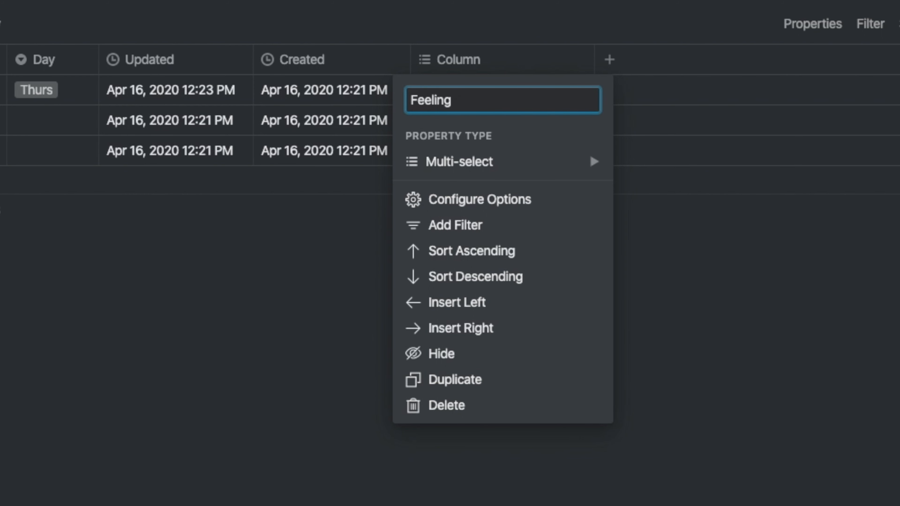
pyautogui.press('Return')
# Step: Create the Feeling options Happy, Sad, Mad and Confused from the 200416 row
pyautogui.click(501, 90)
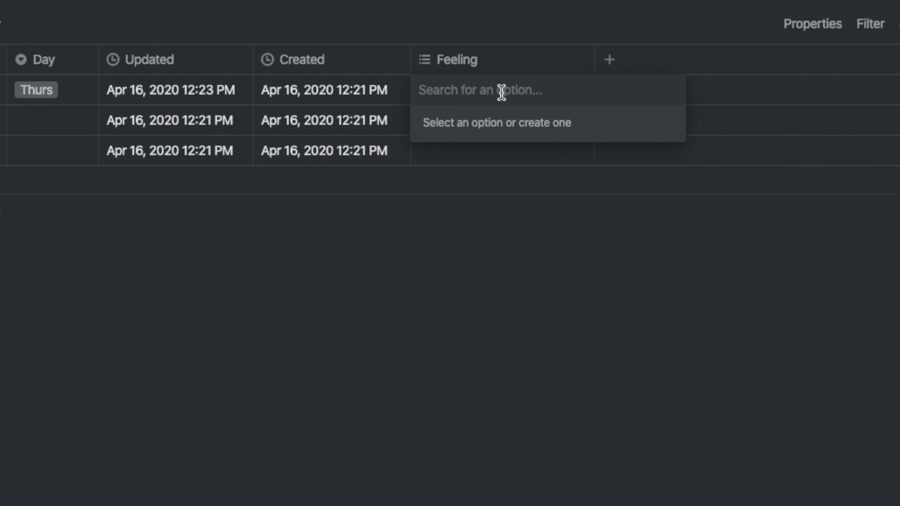
pyautogui.write('Happy')
pyautogui.press('Return')
pyautogui.write('Sad')
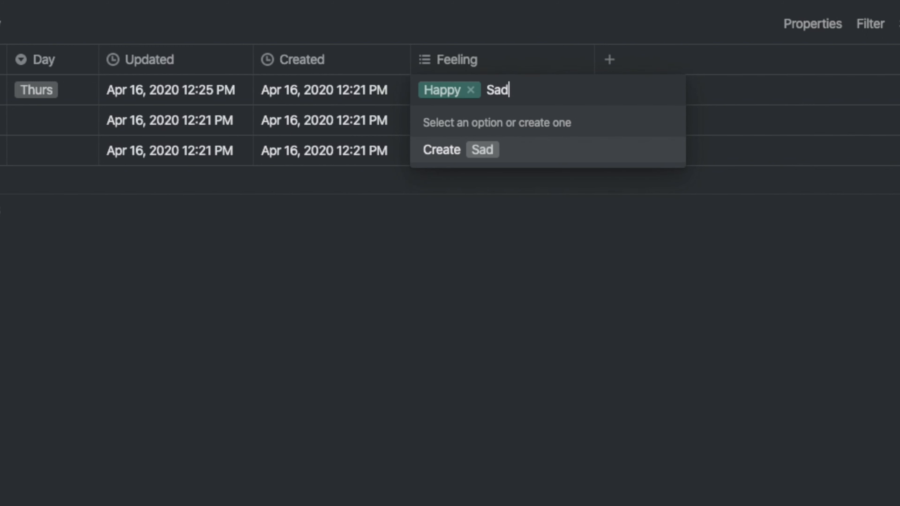
pyautogui.press('Return')
pyautogui.write('Mad')
pyautogui.press('Return')
pyautogui.write('Confused')
pyautogui.press('Return')
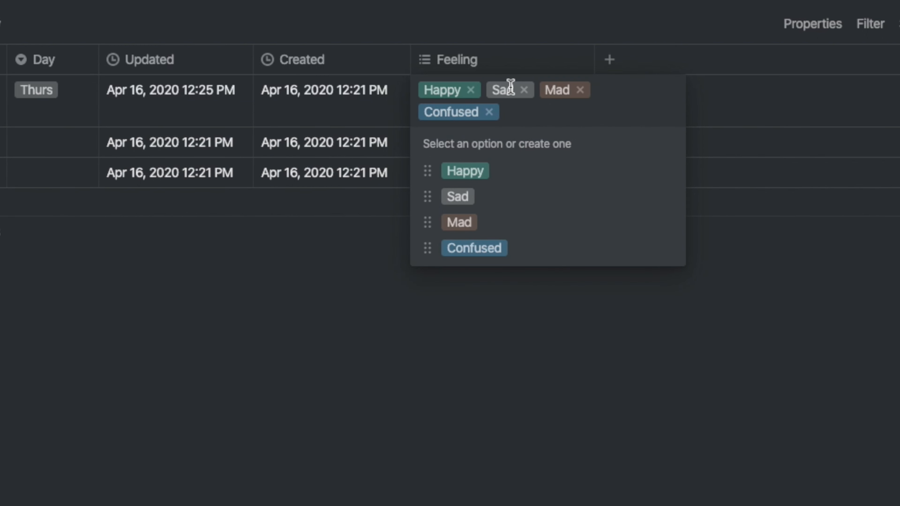
pyautogui.press('Escape')
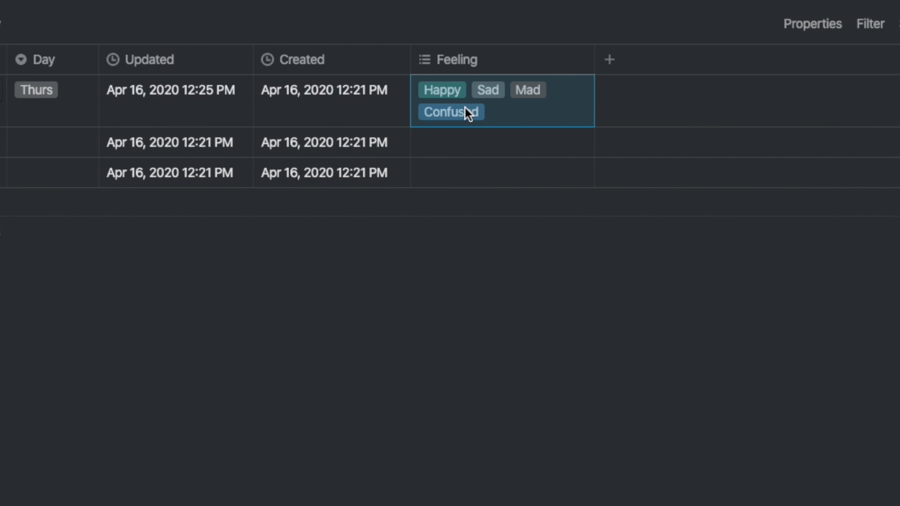
# Step: Remove all four Feeling tags from the 200416 row, keeping them as available options
pyautogui.click(467, 108)
pyautogui.click(489, 112)
pyautogui.click(470, 90)
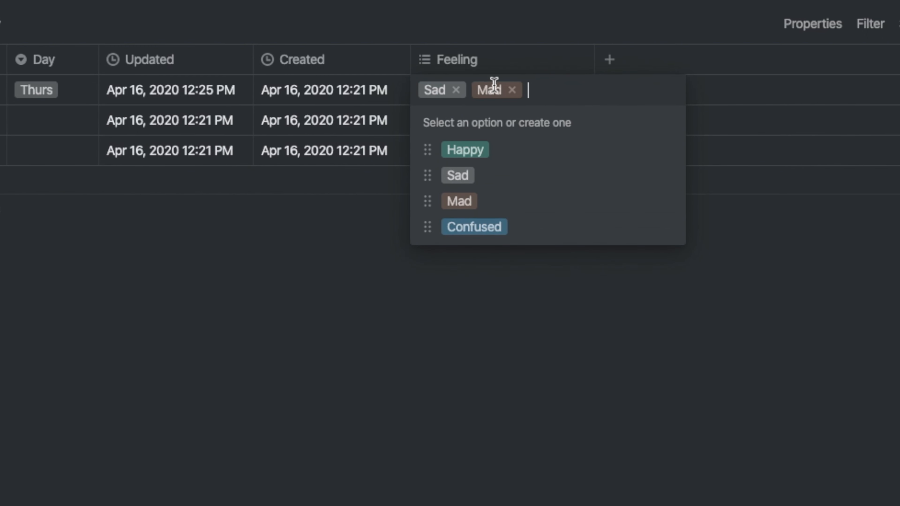
pyautogui.click(513, 90)
pyautogui.click(456, 90)
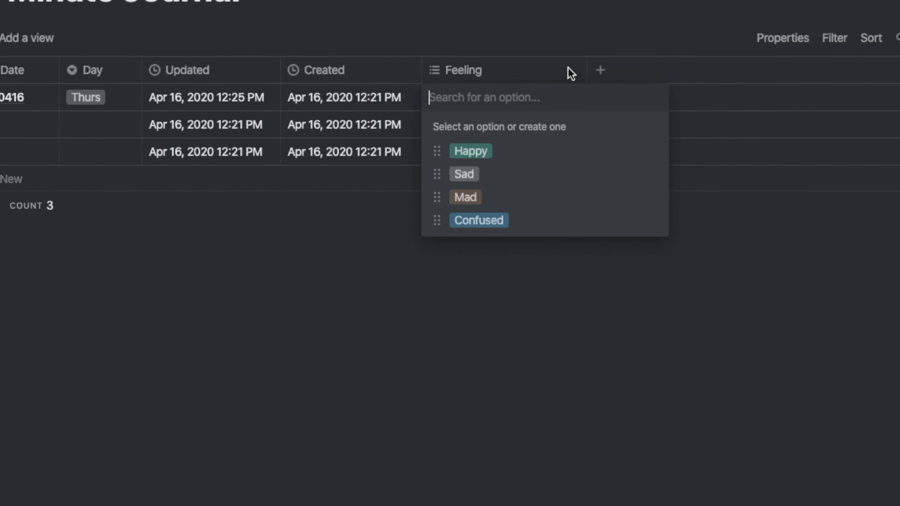
pyautogui.press('Escape')
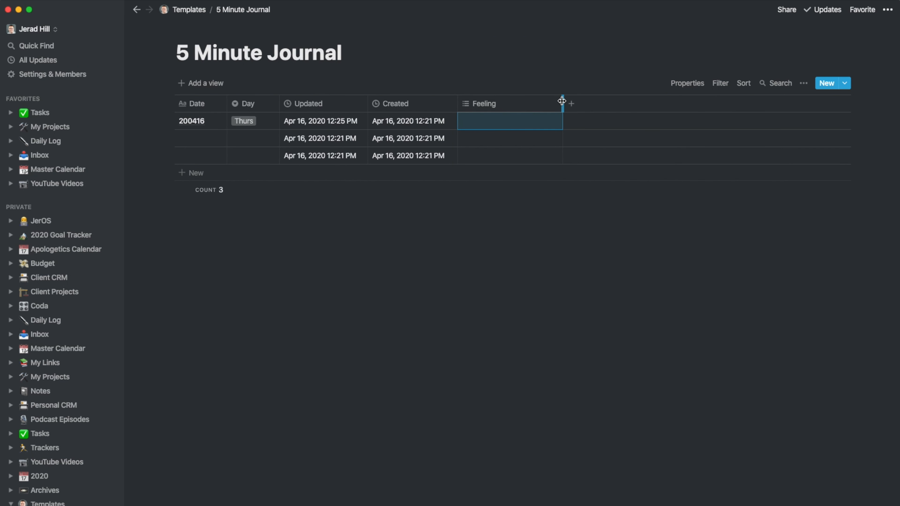
# Step: Narrow the Feeling column and move it between the Day and Updated columns
pyautogui.moveTo(562, 102); pyautogui.dragTo(299, 102)
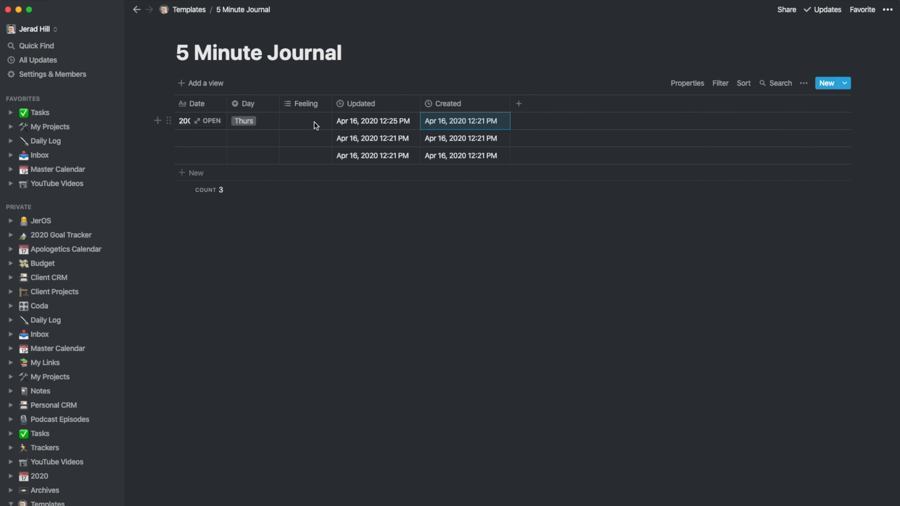
# Step: Delete the two empty rows below the 200416 entry
pyautogui.rightClick(303, 143)
pyautogui.click(323, 176)
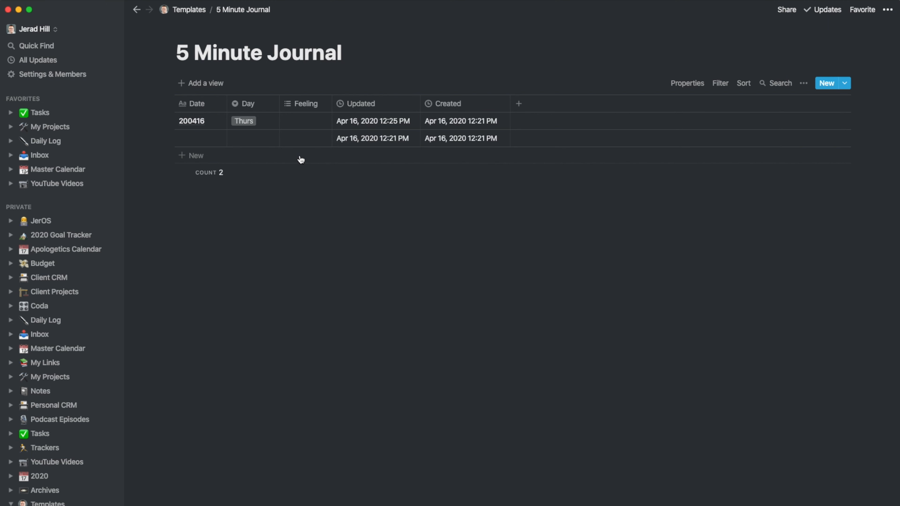
pyautogui.rightClick(303, 140)
pyautogui.click(322, 175)
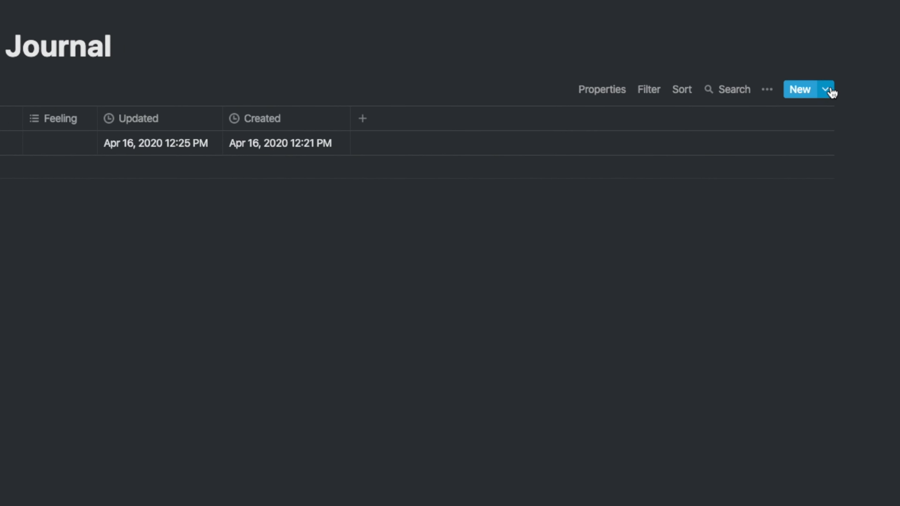
# Step: Create a new template for the database, move its Created property below Updated and start its empty page body
pyautogui.click(810, 95)
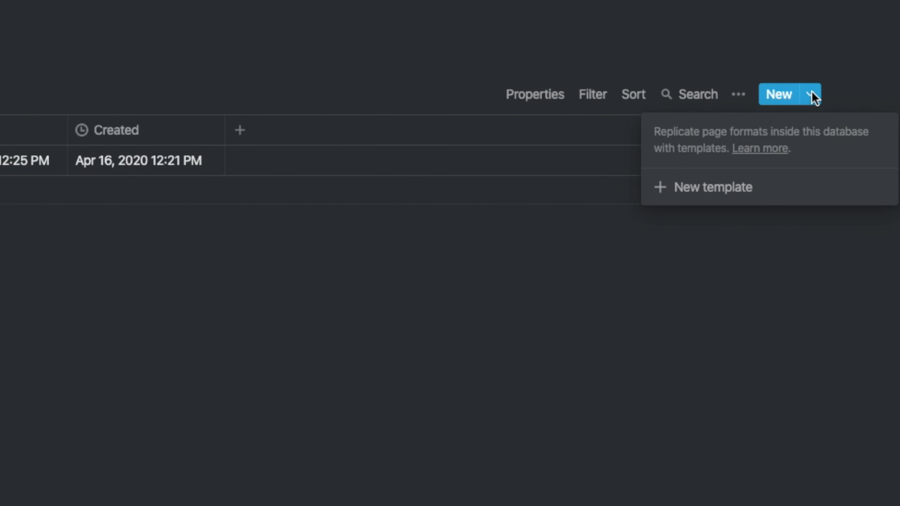
pyautogui.click(697, 195)
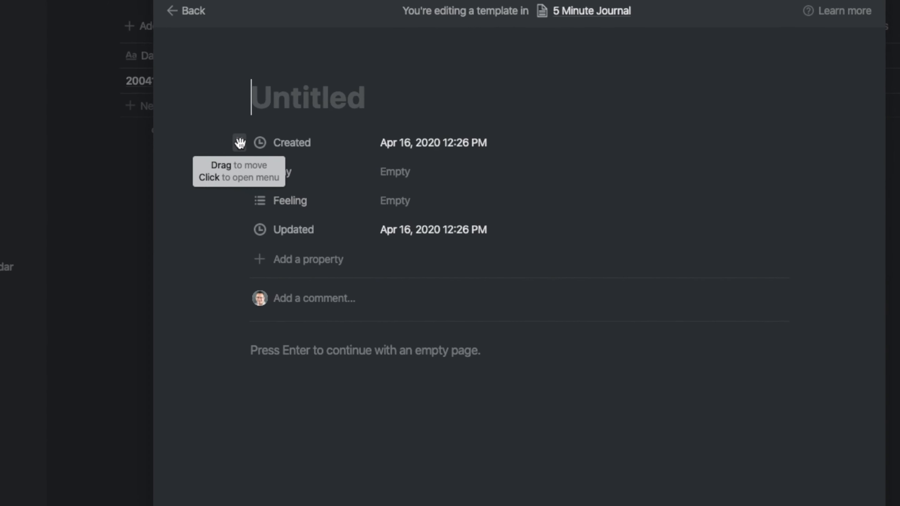
pyautogui.moveTo(229, 131); pyautogui.dragTo(221, 243)
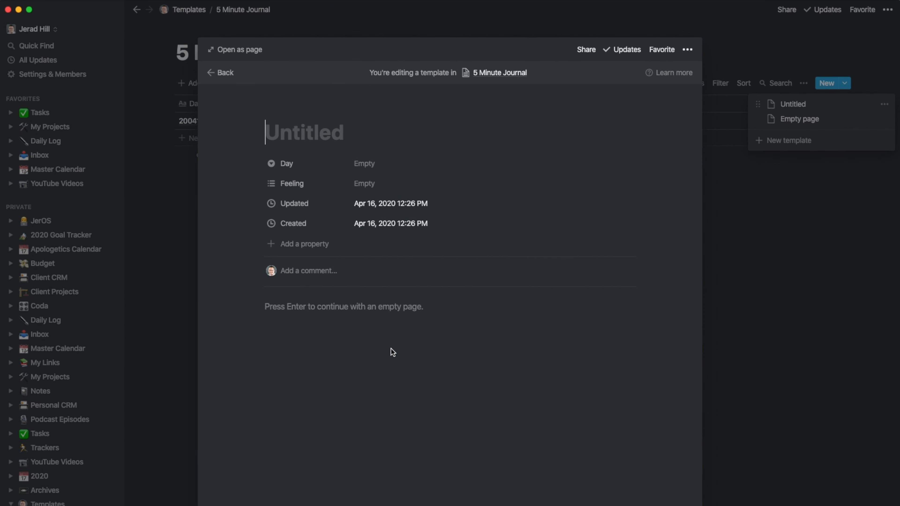
pyautogui.click(383, 210)
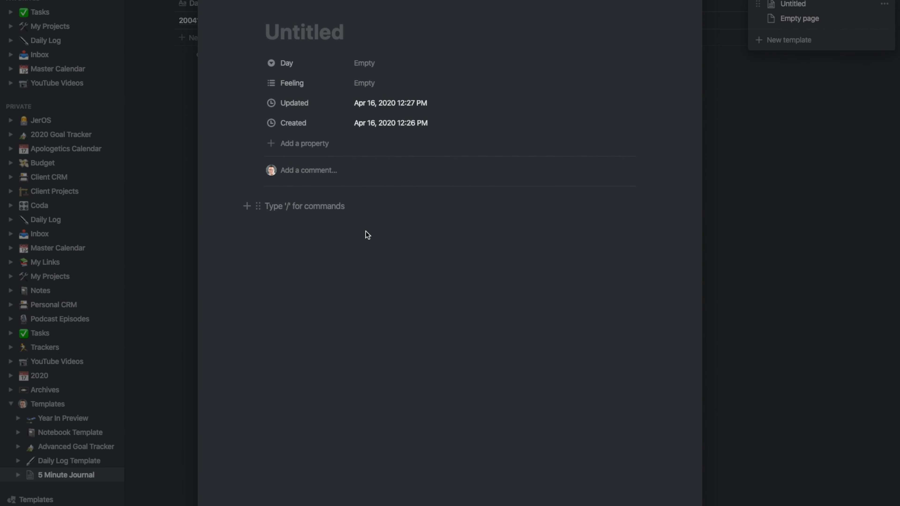
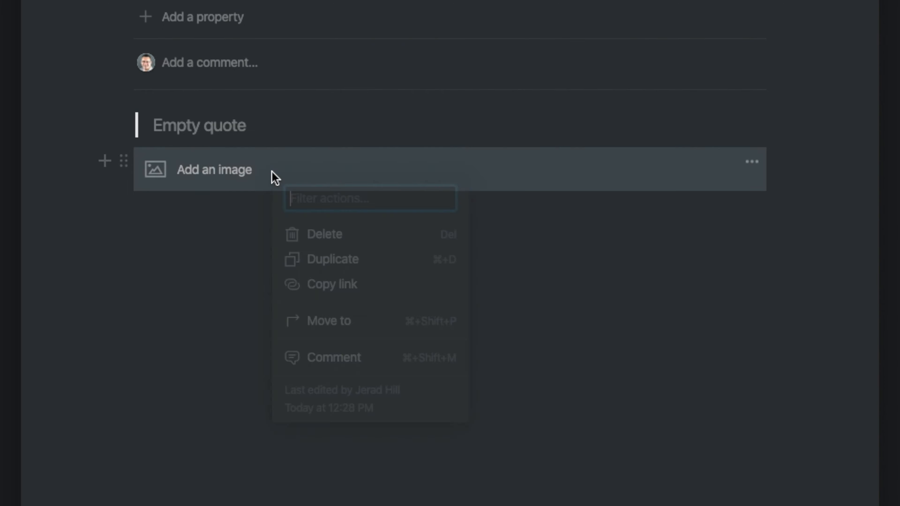
# Step: Duplicate the template's image block and place the copy beside the original as a second column
pyautogui.click(328, 259)
pyautogui.moveTo(182, 227); pyautogui.dragTo(791, 178)
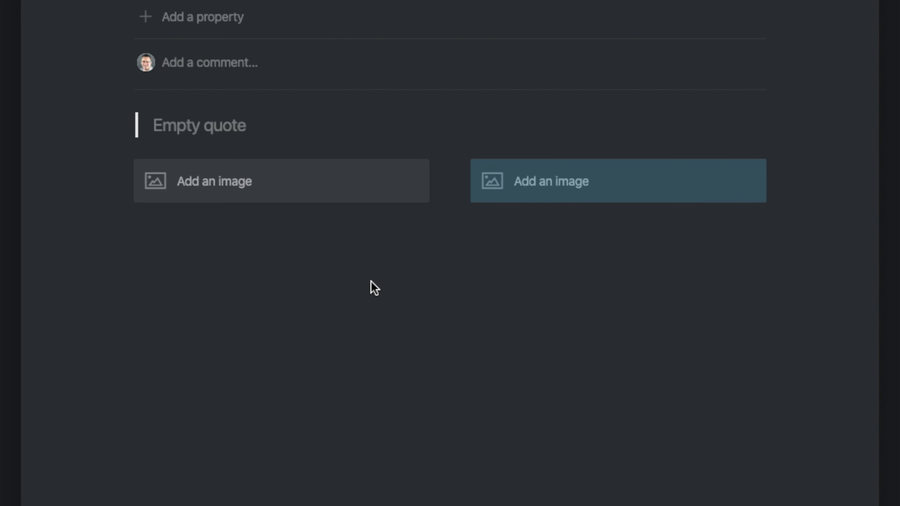
# Step: Add a quote block, a "Thought of the Day" heading and a divider below the image blocks
pyautogui.click(201, 228)
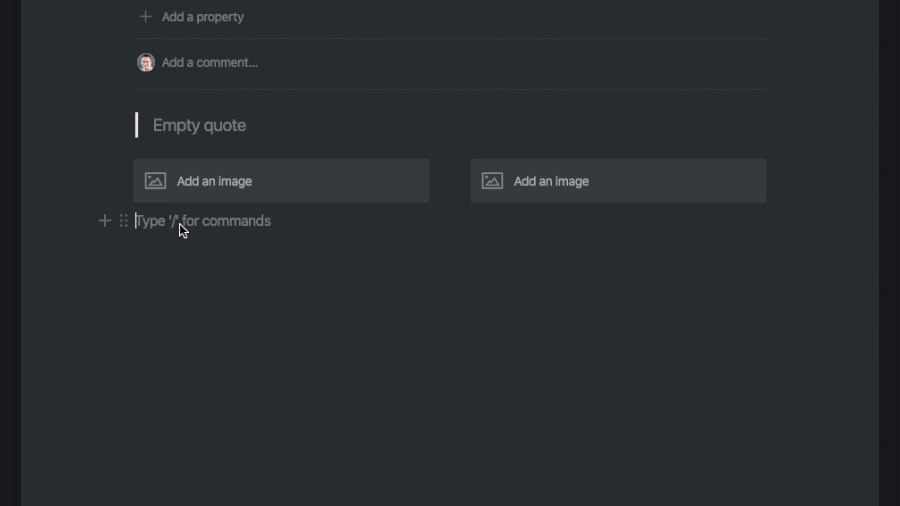
pyautogui.write('/')
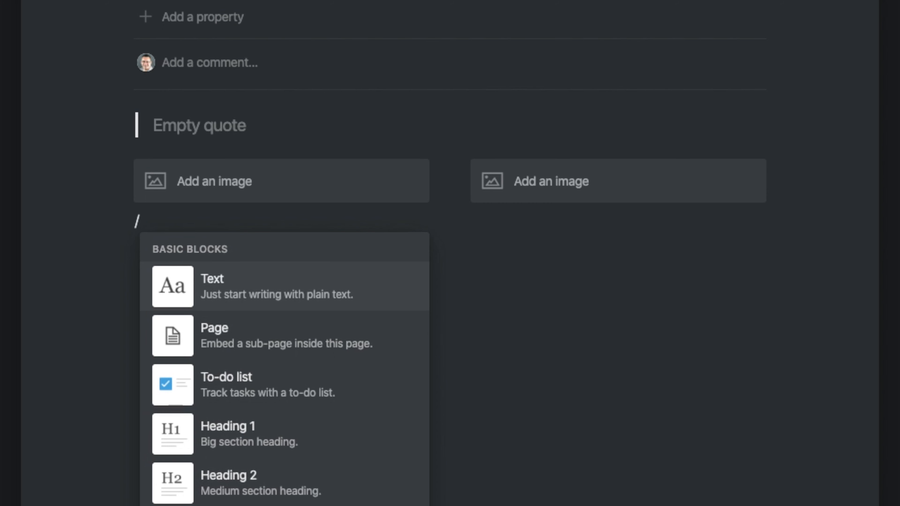
pyautogui.write('quo')
pyautogui.press('Return')
pyautogui.press('Down')
pyautogui.write('Thought of the Day')
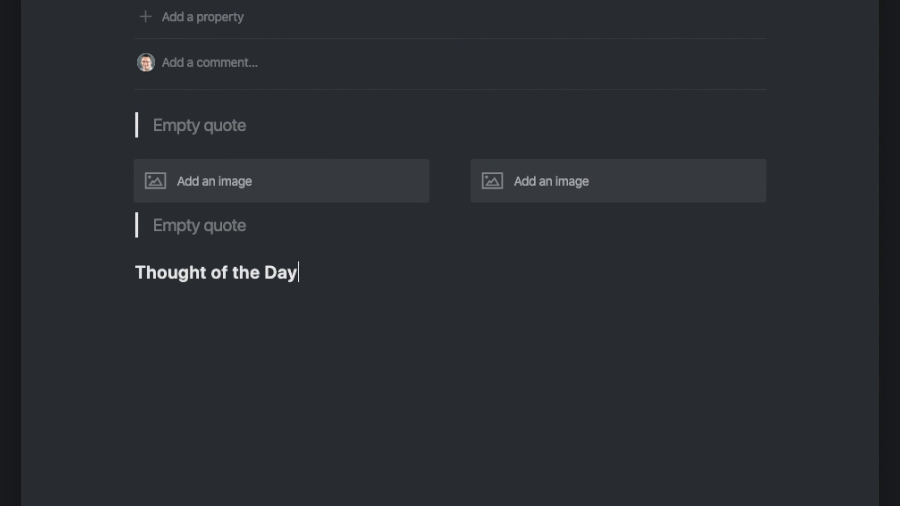
pyautogui.press('Return')
pyautogui.write('/div')
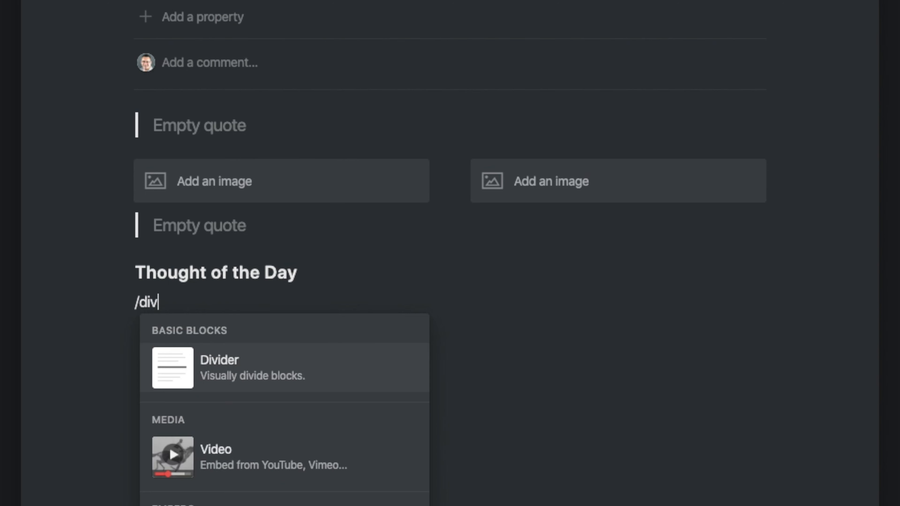
pyautogui.press('Return')
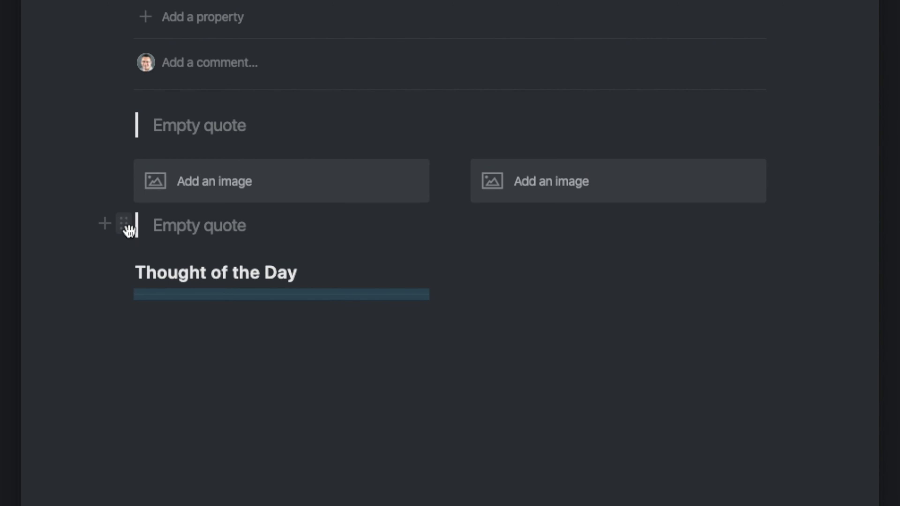
# Step: Reorder the blocks below the images so the Thought of the Day heading comes first, followed by the divider and the quote
pyautogui.moveTo(117, 272); pyautogui.dragTo(133, 286)
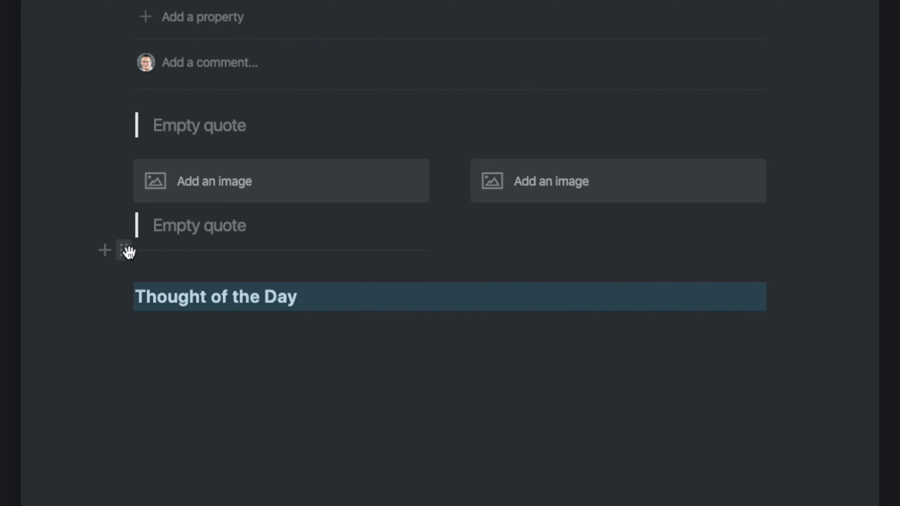
pyautogui.moveTo(125, 250); pyautogui.dragTo(138, 255)
pyautogui.click(135, 252)
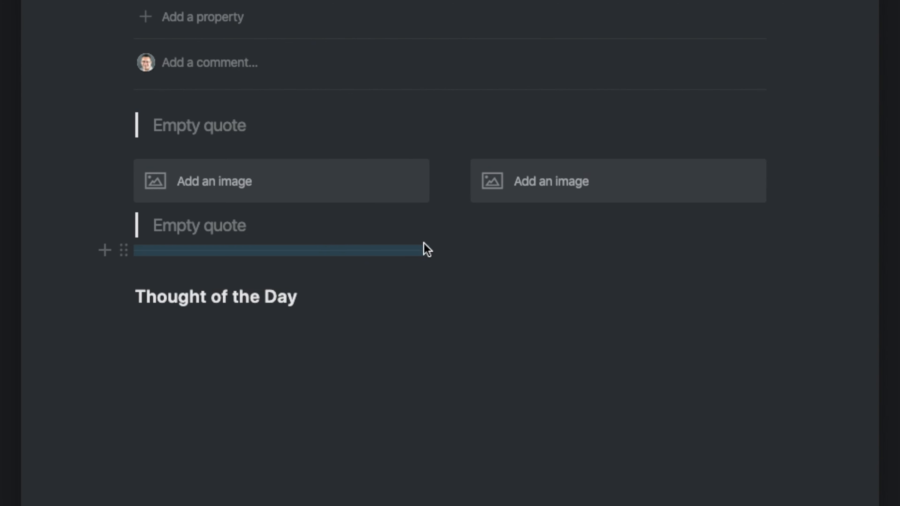
pyautogui.moveTo(124, 250); pyautogui.dragTo(129, 332)
pyautogui.moveTo(128, 224); pyautogui.dragTo(138, 323)
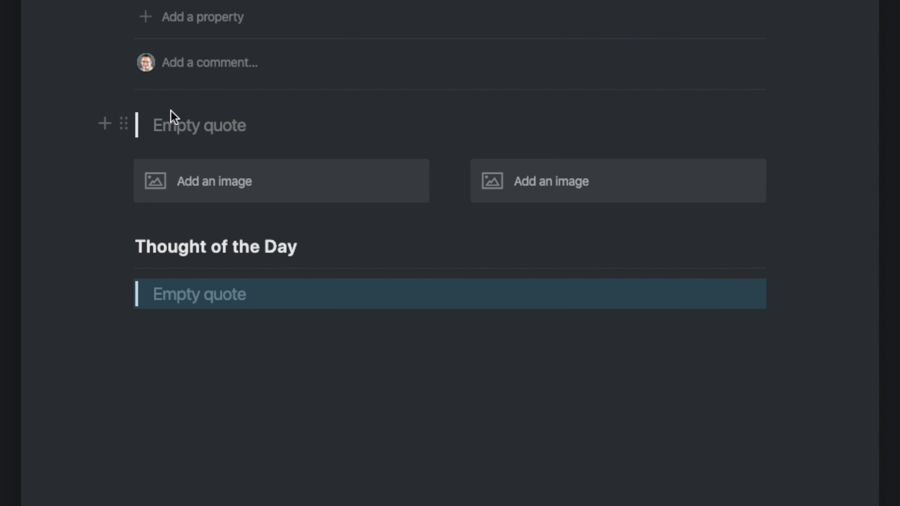
# Step: Duplicate the Thought of the Day heading, move the copy above the first quote block and reword it as "Quote of the Day"
pyautogui.click(122, 246)
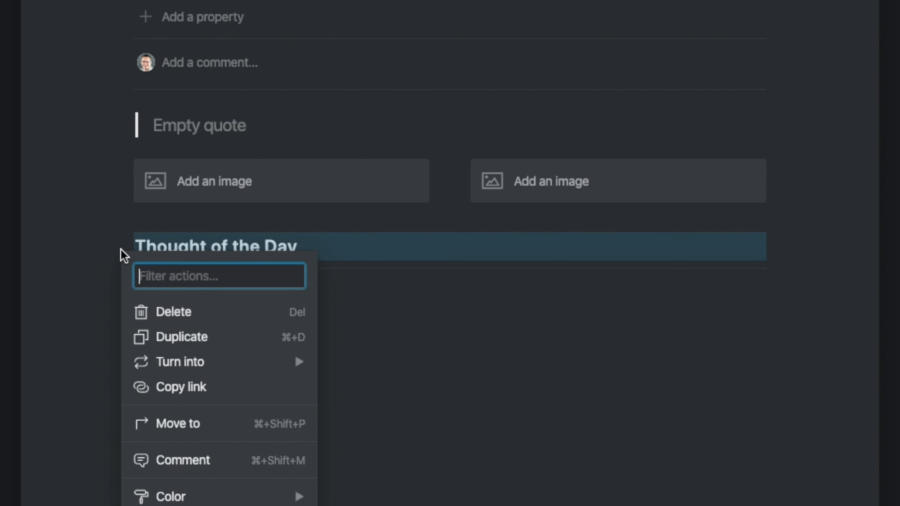
pyautogui.click(170, 337)
pyautogui.moveTo(126, 247); pyautogui.dragTo(128, 92)
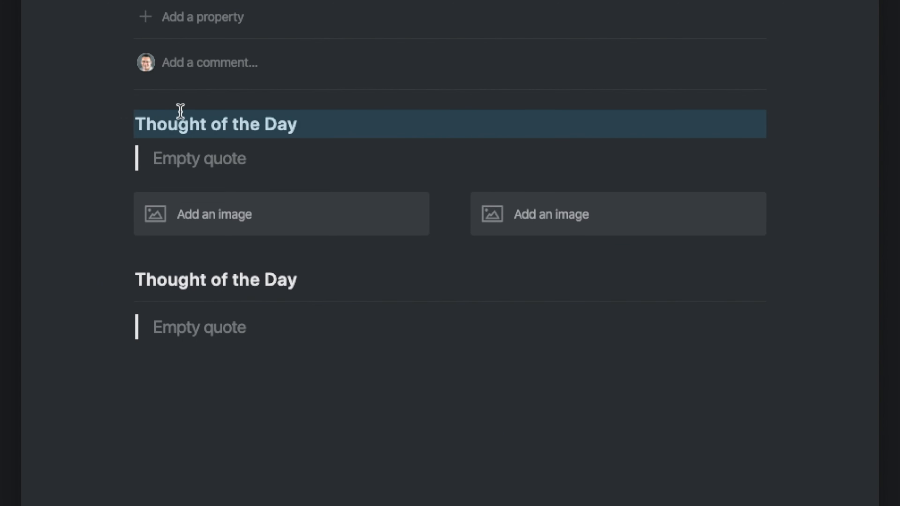
pyautogui.doubleClick(186, 125)
pyautogui.write('Quote')
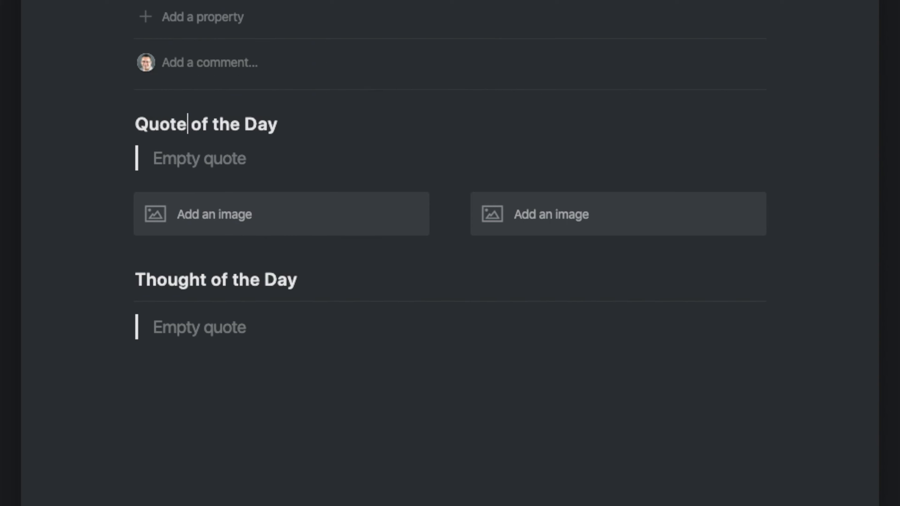
# Step: Insert a divider between the Quote of the Day heading and its quote block
pyautogui.click(333, 120)
pyautogui.press('Return')
pyautogui.write('/div')
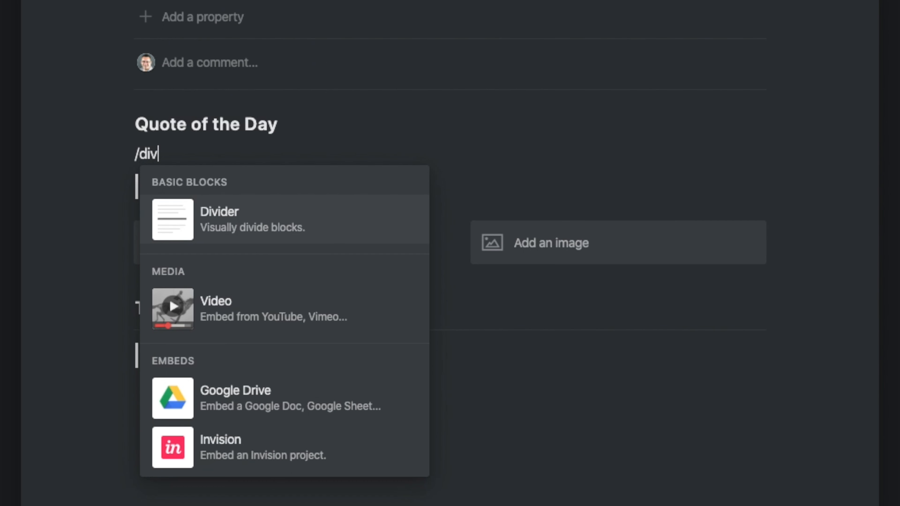
pyautogui.press('Return')
# Step: Add a Heading 3 reading "I am grateful for..." below the Thought of the Day quote block
pyautogui.click(222, 439)
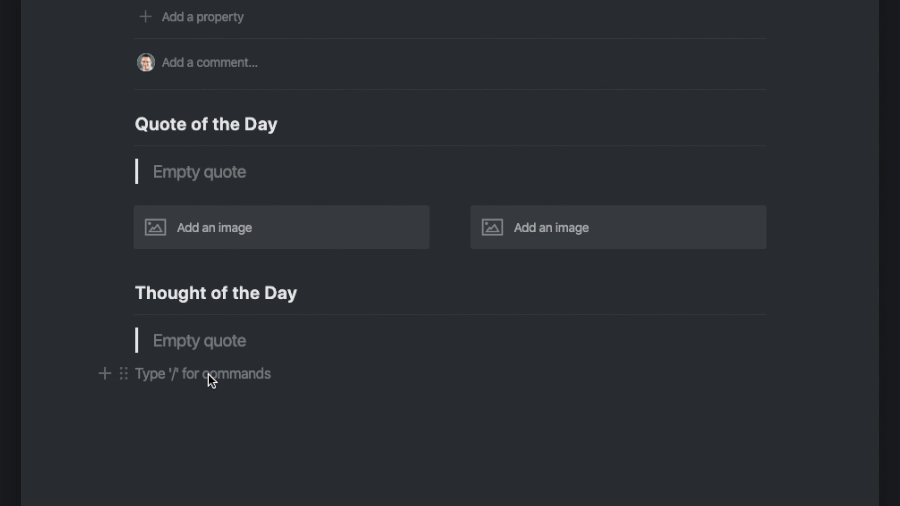
pyautogui.write('/h')
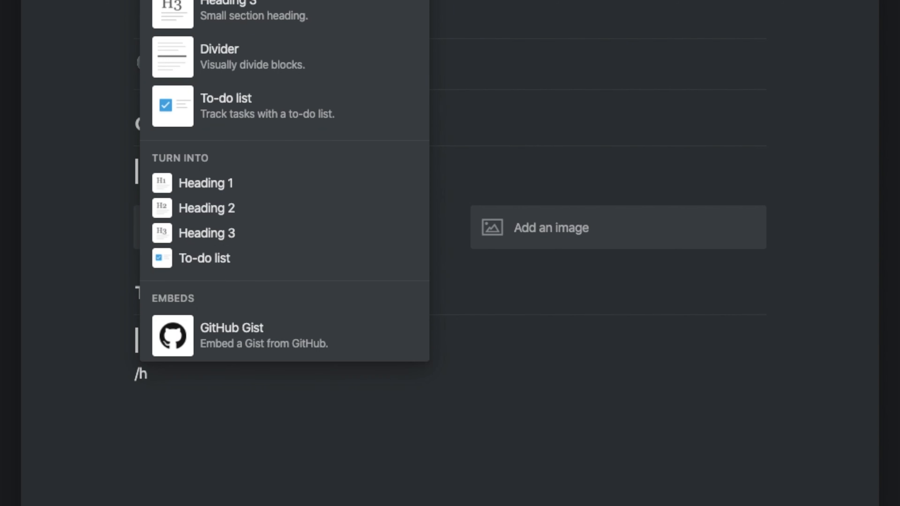
pyautogui.write('3')
pyautogui.press('Return')
pyautogui.write('I am grateful for...')
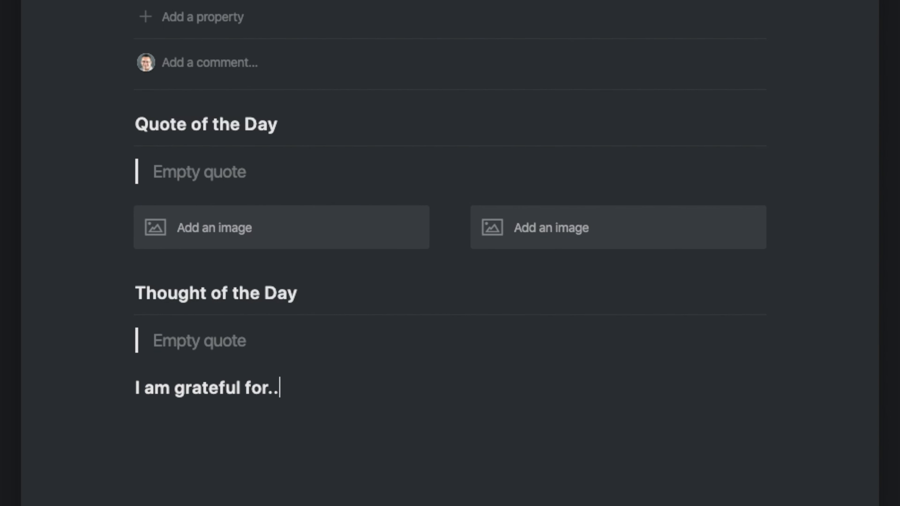
pyautogui.press('Return')
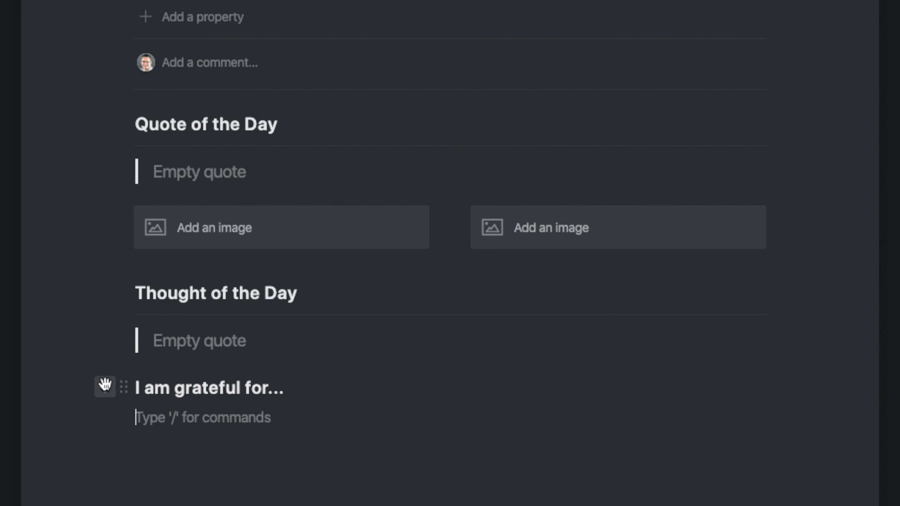
# Step: Duplicate the grateful heading, reword the copy as "What would make today great?" and place it beside the original as a second column
pyautogui.click(122, 388)
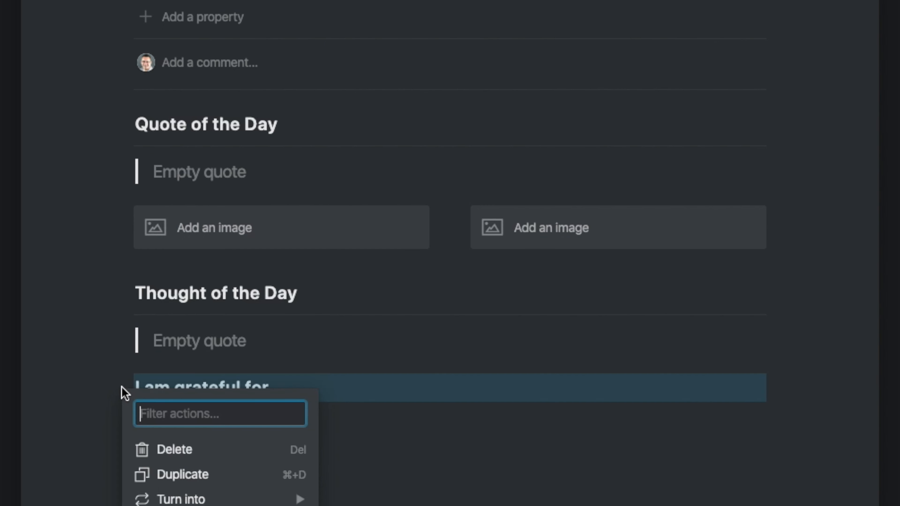
pyautogui.click(188, 469)
pyautogui.tripleClick(209, 432)
pyautogui.write('What would make today great?')
pyautogui.moveTo(122, 432); pyautogui.dragTo(777, 389)
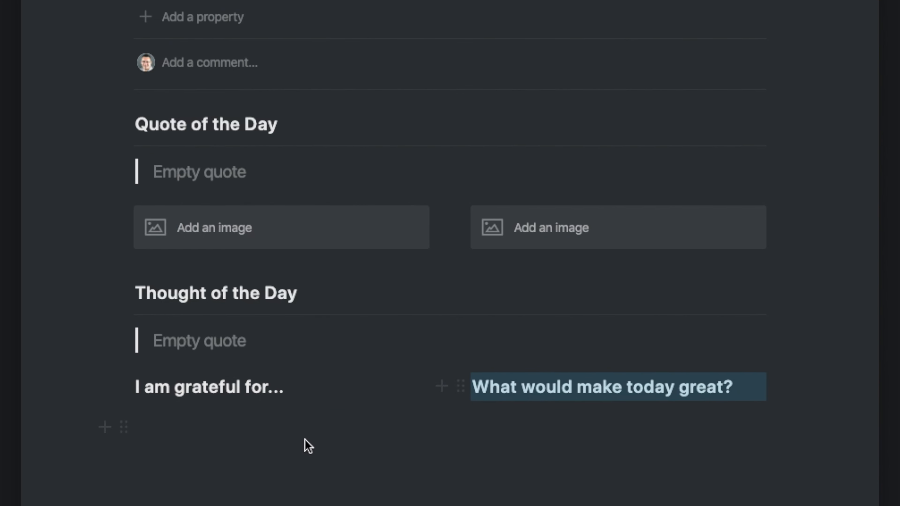
# Step: Insert a divider under each of the two column headings, "I am grateful for..." and "What would make today great?"
pyautogui.click(251, 416)
pyautogui.write('/div')
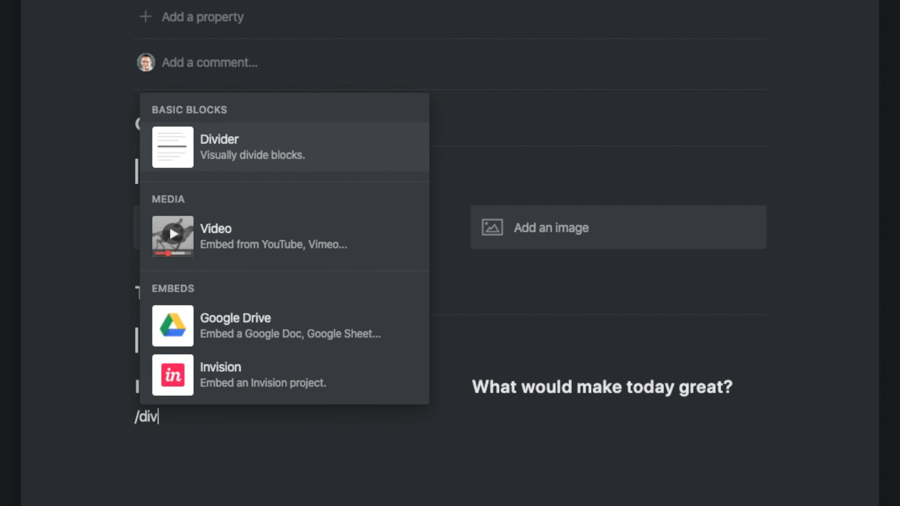
pyautogui.press('Return')
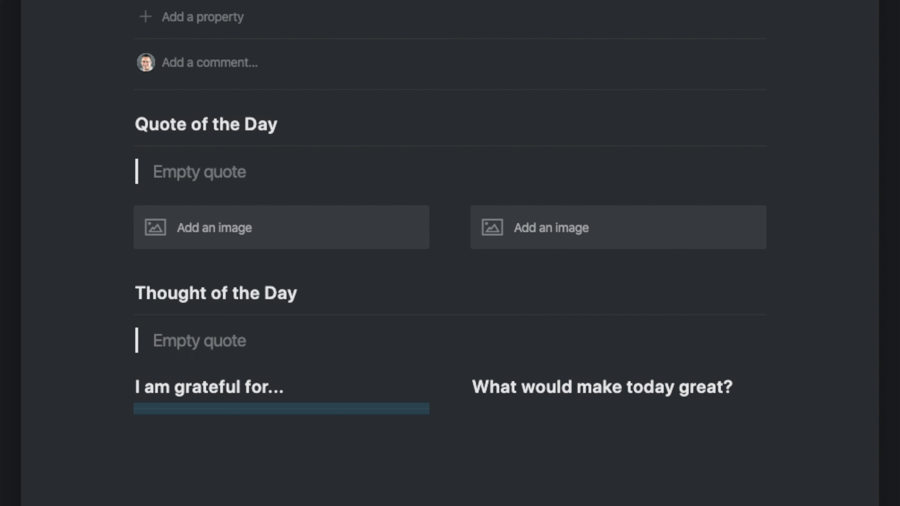
pyautogui.click(736, 380)
pyautogui.press('Return')
pyautogui.write('/div')
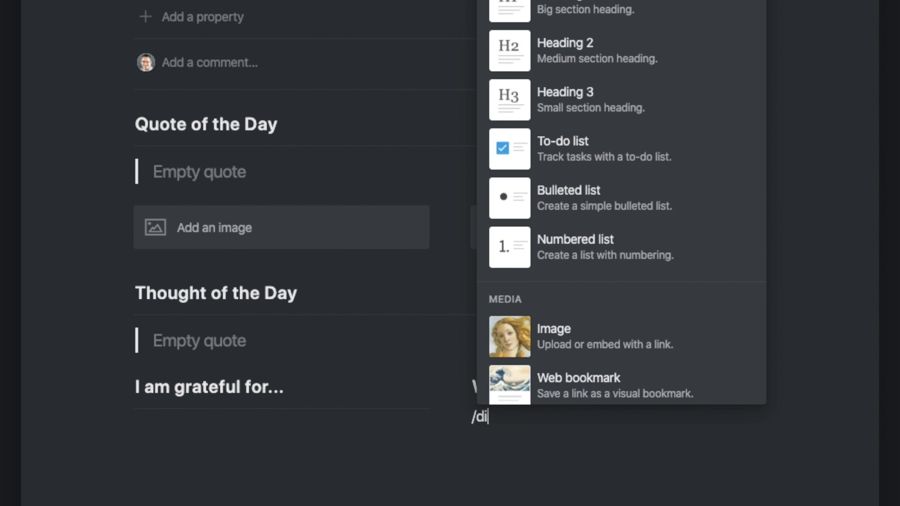
pyautogui.press('Return')
# Step: Try a plain-text list of 1., 2. and 3. below the "I am grateful for..." divider, and delete it
pyautogui.scroll(-5, 423, 285)
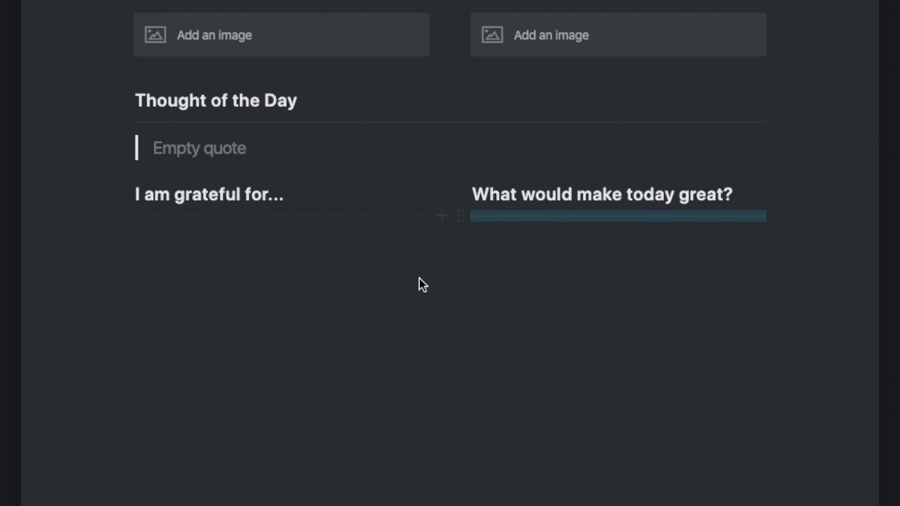
pyautogui.click(295, 238)
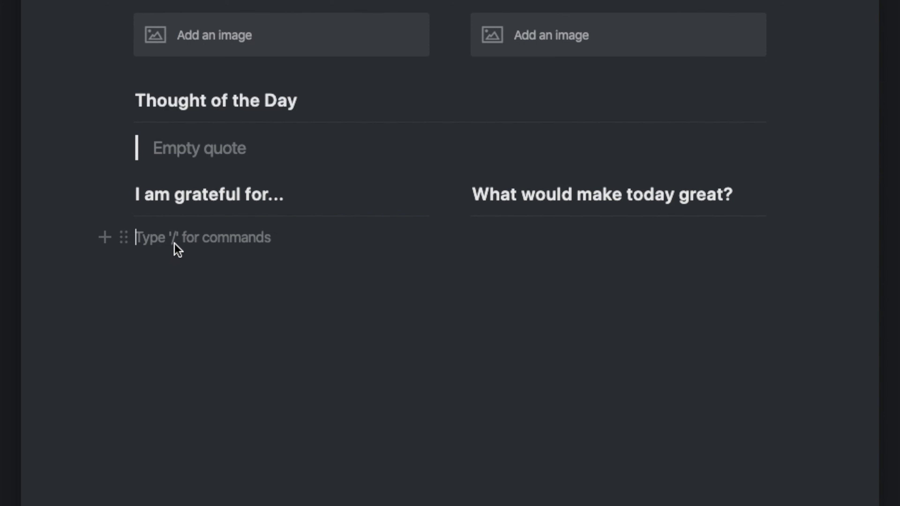
pyautogui.write('1.')
pyautogui.press('Return')
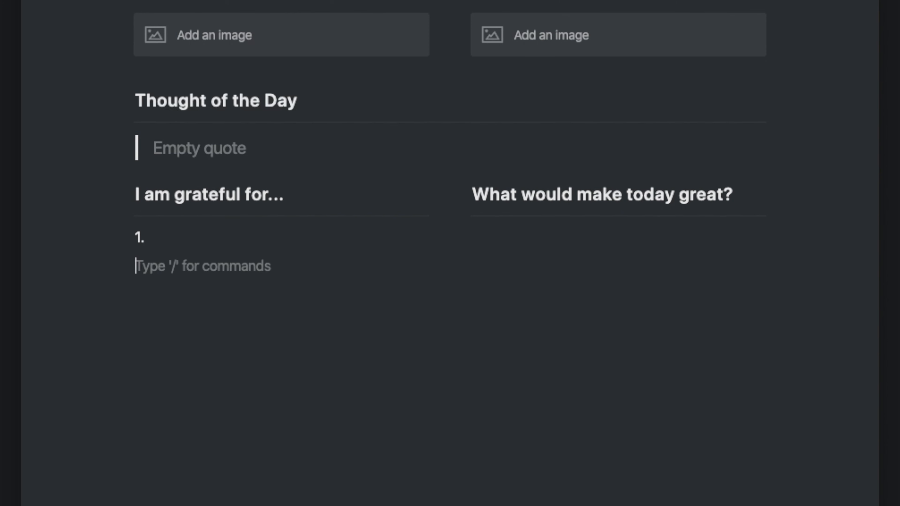
pyautogui.write('2.')
pyautogui.press('Return')
pyautogui.write('3')
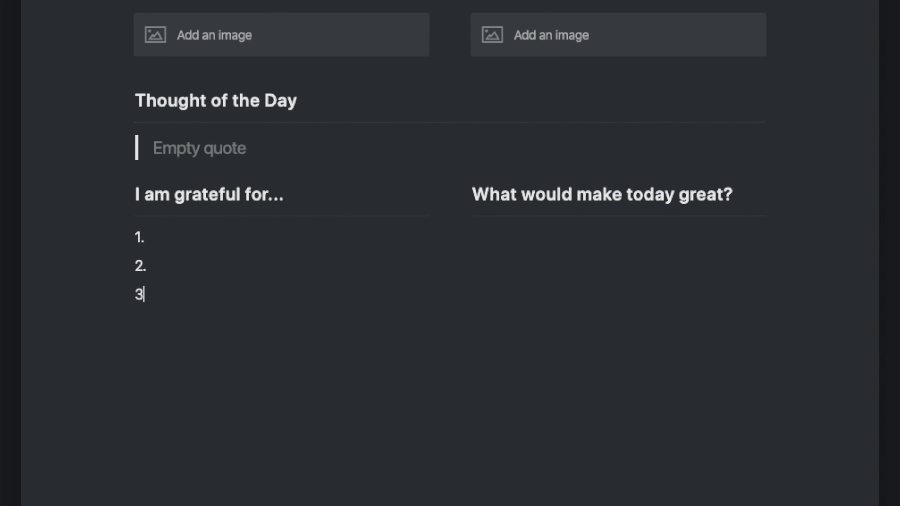
pyautogui.write('.')
pyautogui.press('Return')
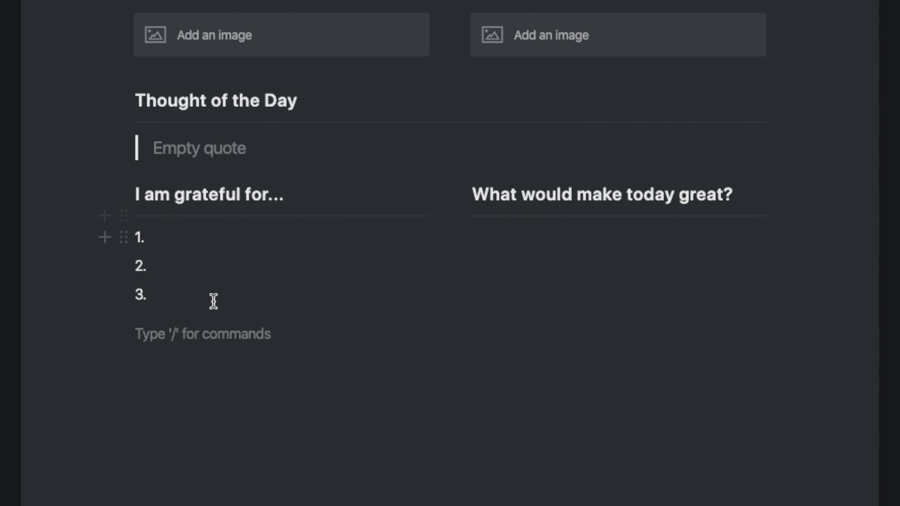
pyautogui.moveTo(197, 306); pyautogui.dragTo(125, 241)
pyautogui.press('BackSpace')
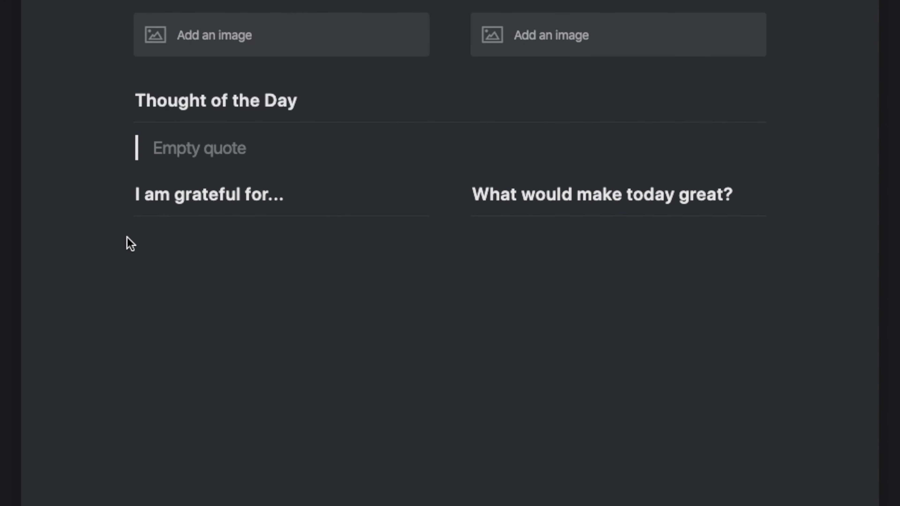
# Step: Insert a template button below the "I am grateful for..." section and name it "Add item"
pyautogui.click(155, 239)
pyautogui.write('/')
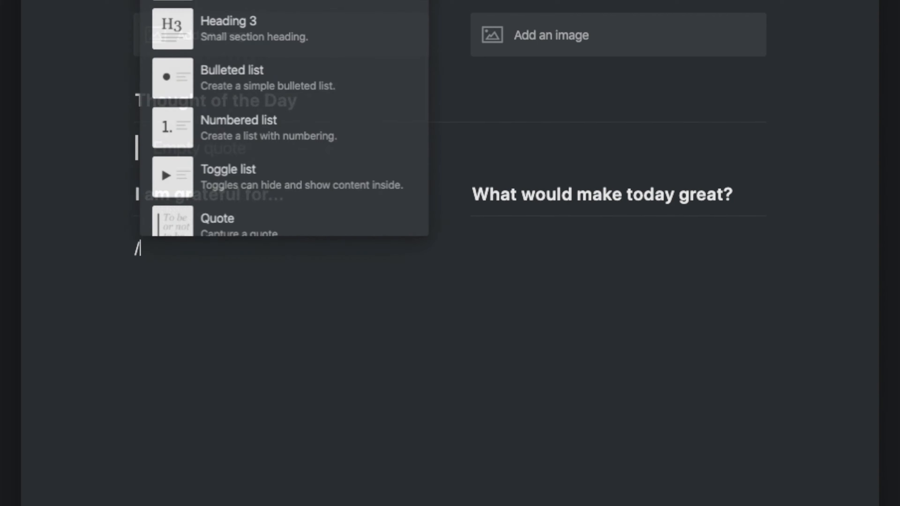
pyautogui.write('te')
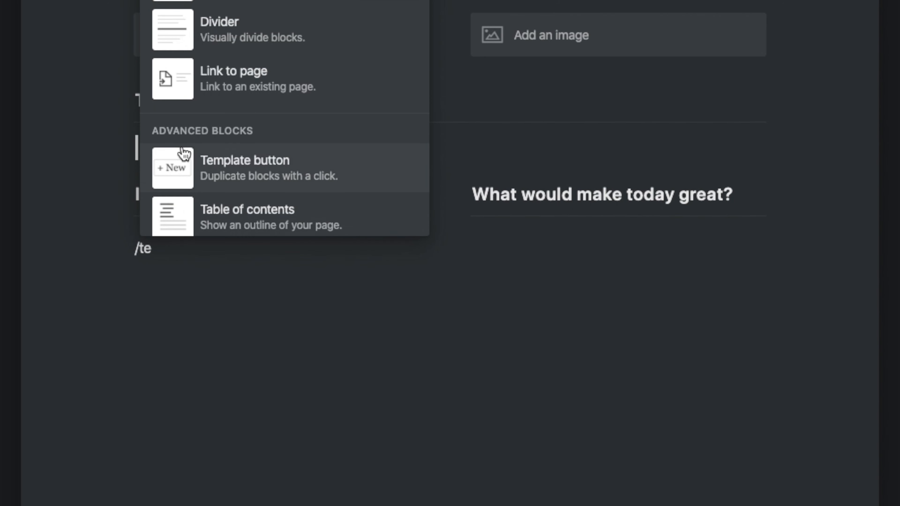
pyautogui.click(215, 169)
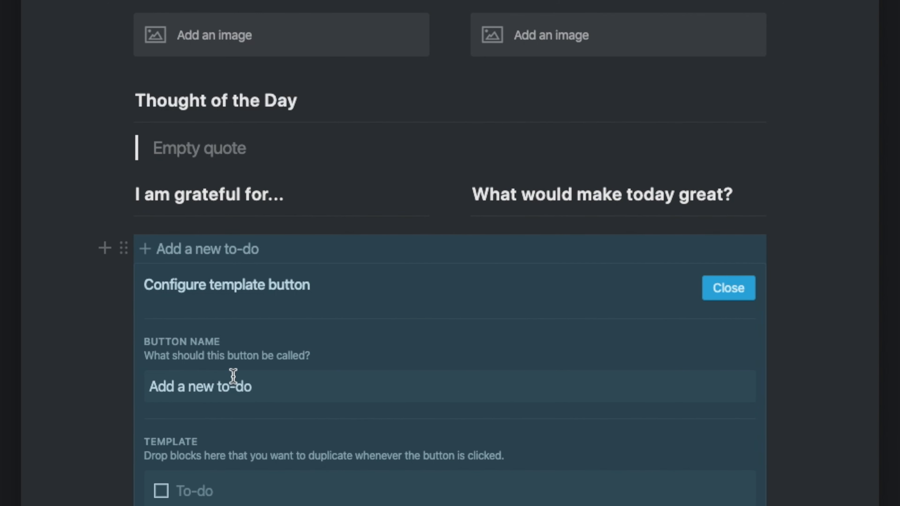
pyautogui.click(248, 380)
pyautogui.moveTo(270, 383); pyautogui.dragTo(178, 378)
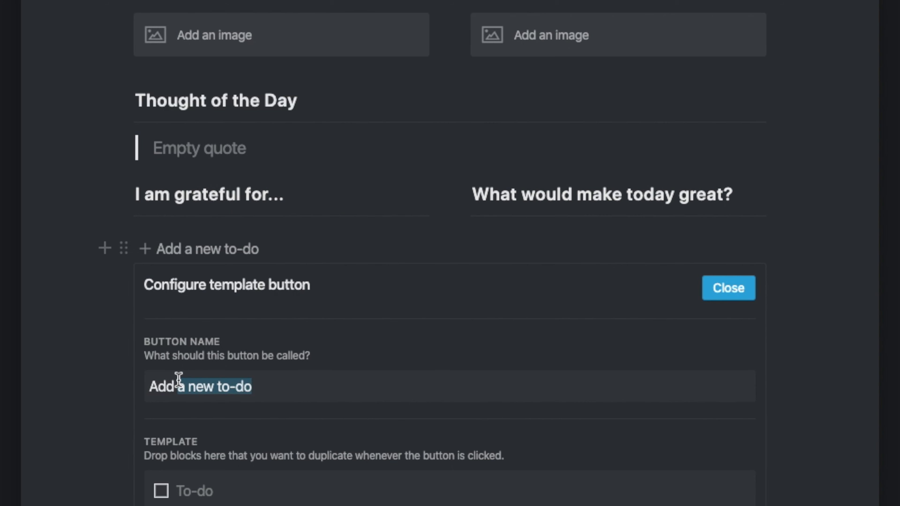
pyautogui.write('item')
# Step: Turn the to-do in the button's template into a numbered list and close the configuration
pyautogui.rightClick(223, 490)
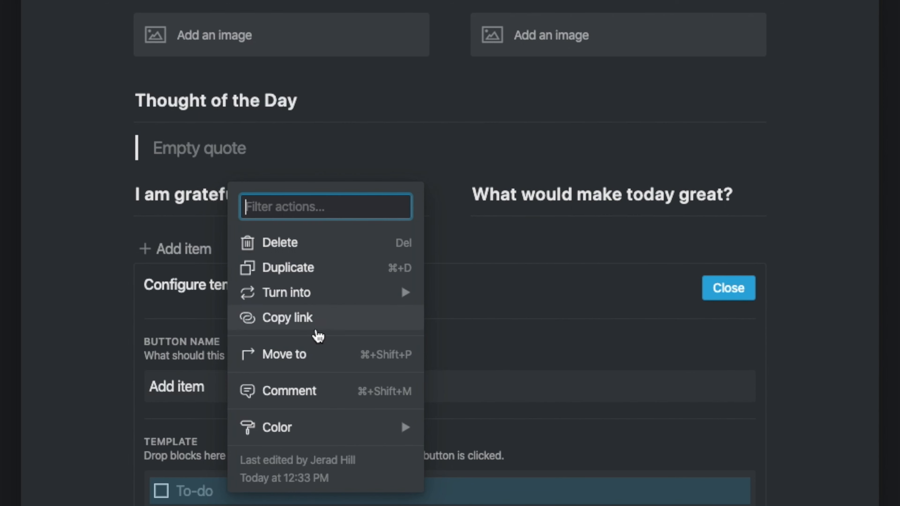
pyautogui.moveTo(321, 302)
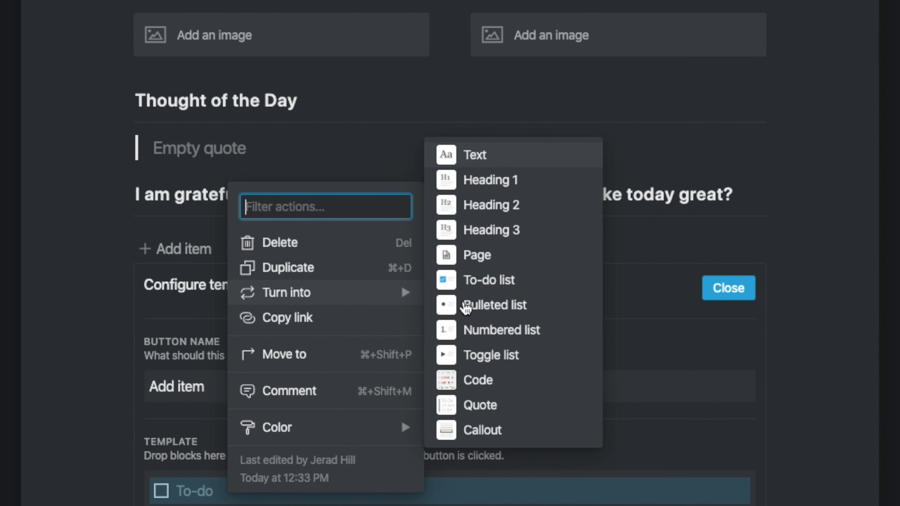
pyautogui.click(514, 339)
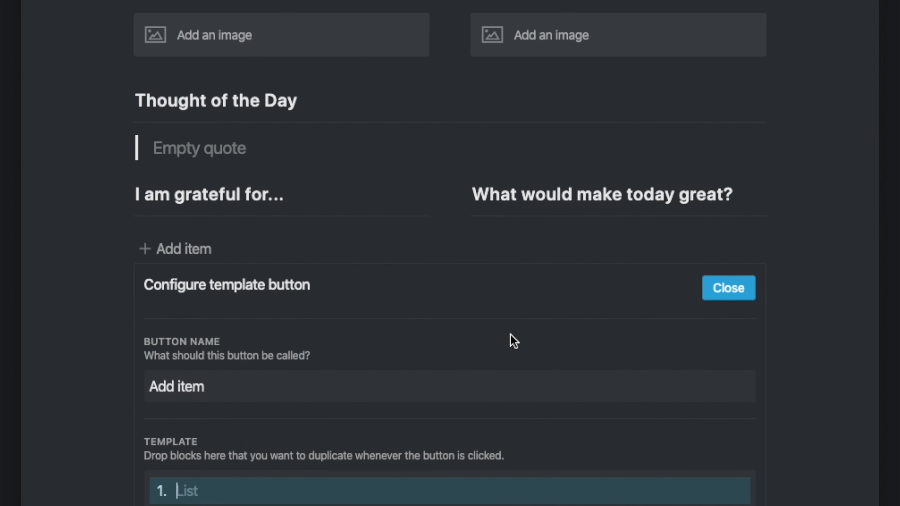
pyautogui.click(741, 294)
# Step: Test the Add item button by generating three numbered list items, and remove them again
pyautogui.click(178, 250)
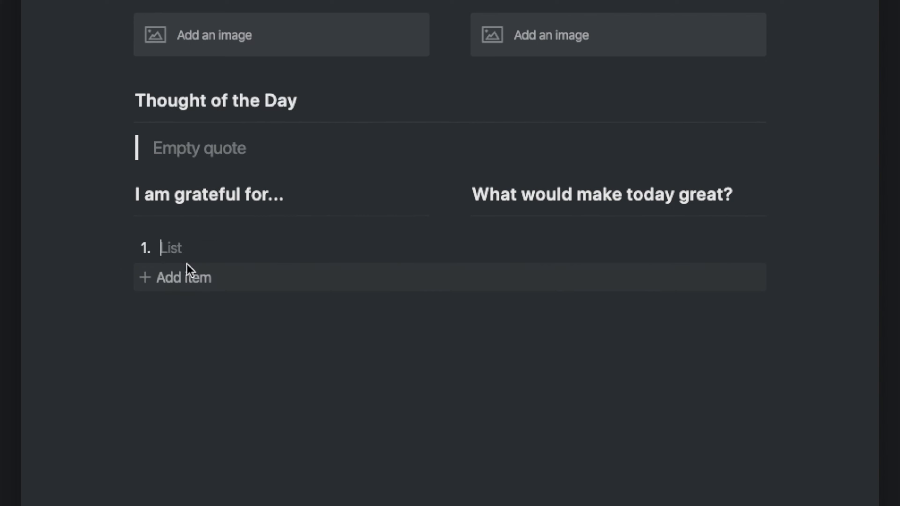
pyautogui.click(185, 284)
pyautogui.click(187, 312)
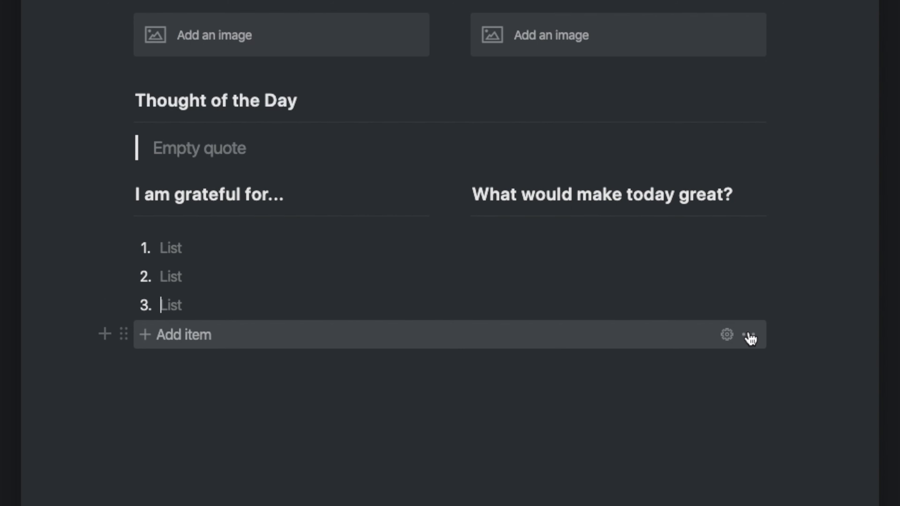
pyautogui.press('BackSpace')
pyautogui.press('BackSpace')
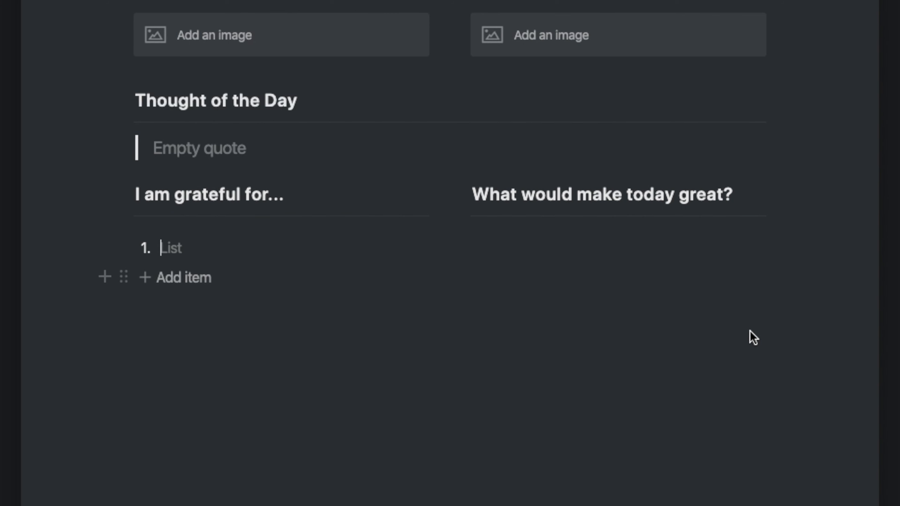
pyautogui.press('BackSpace')
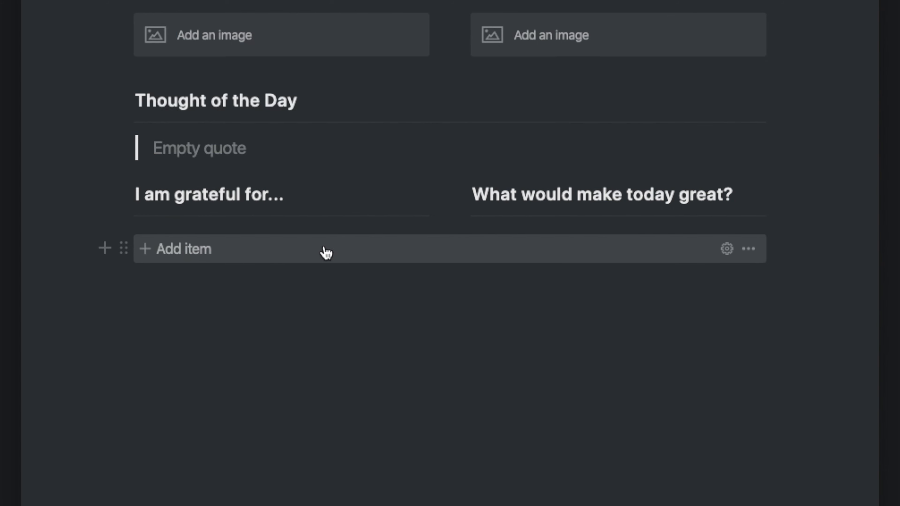
# Step: Move the Add item button into the "I am grateful for..." column and place a duplicate under "What would make today great?"
pyautogui.moveTo(173, 251); pyautogui.dragTo(174, 226)
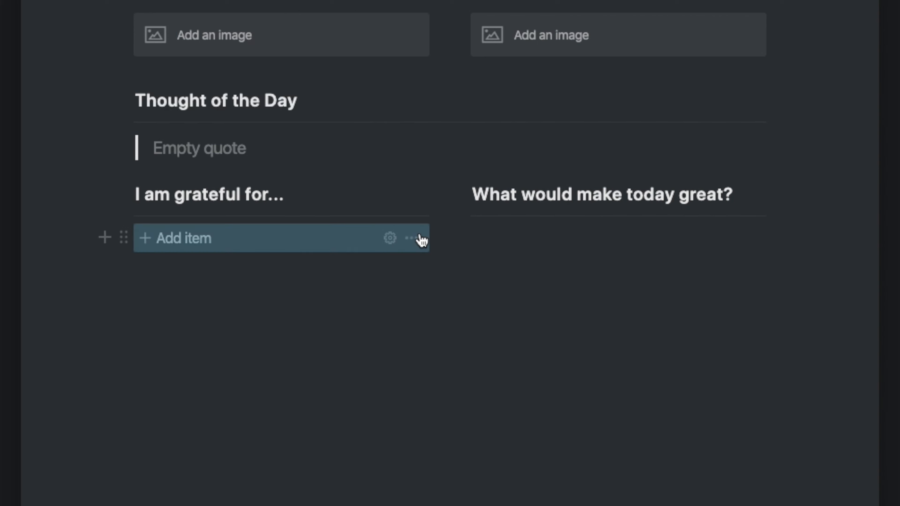
pyautogui.click(412, 239)
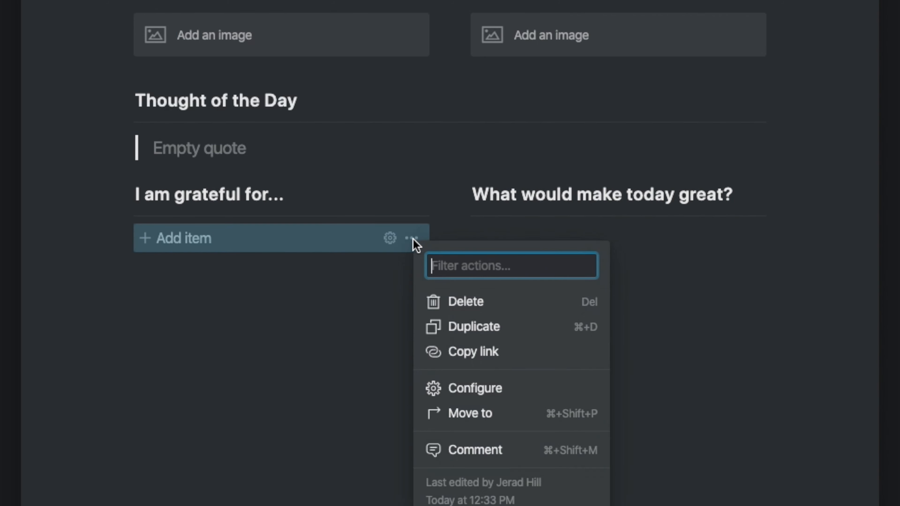
pyautogui.click(457, 326)
pyautogui.moveTo(191, 275); pyautogui.dragTo(541, 245)
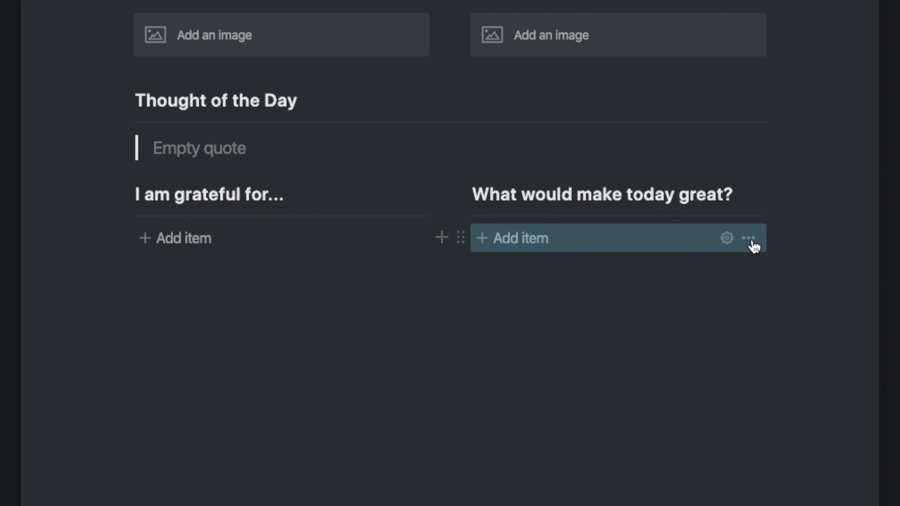
# Step: Configure the Add item button under "What would make today great?" to create a bulleted list instead of a numbered one
pyautogui.click(727, 239)
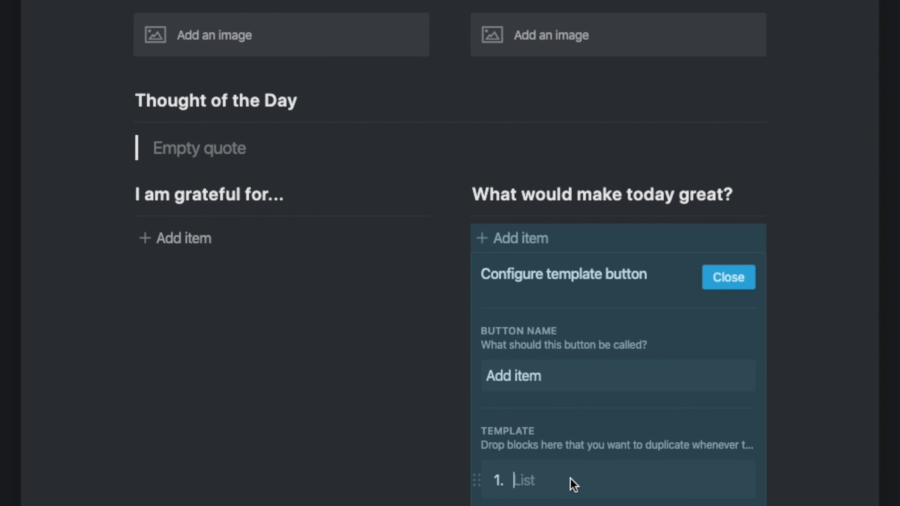
pyautogui.rightClick(536, 480)
pyautogui.click(492, 479)
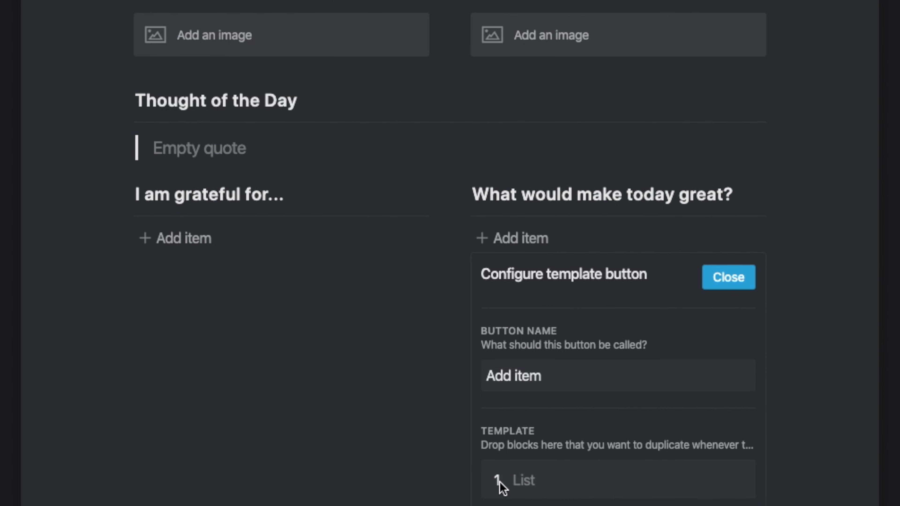
pyautogui.click(492, 479)
pyautogui.moveTo(581, 283)
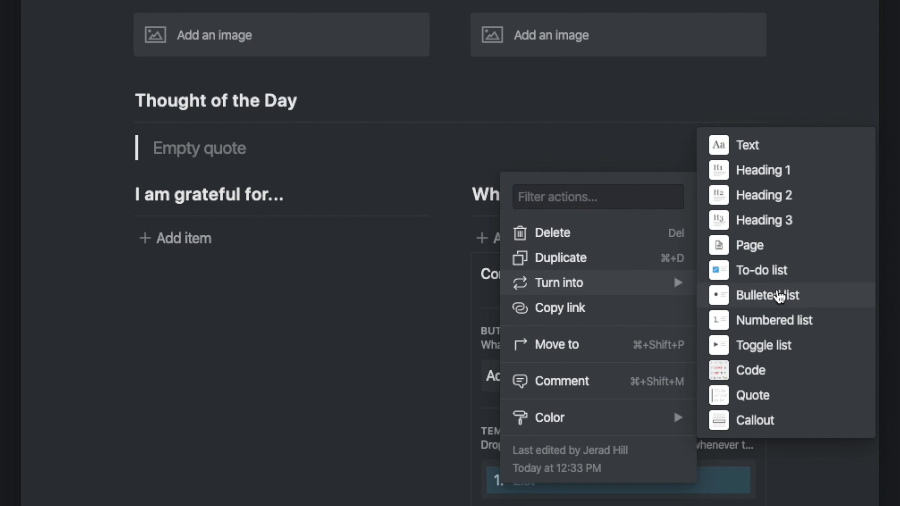
pyautogui.click(808, 294)
pyautogui.click(399, 322)
pyautogui.click(730, 278)
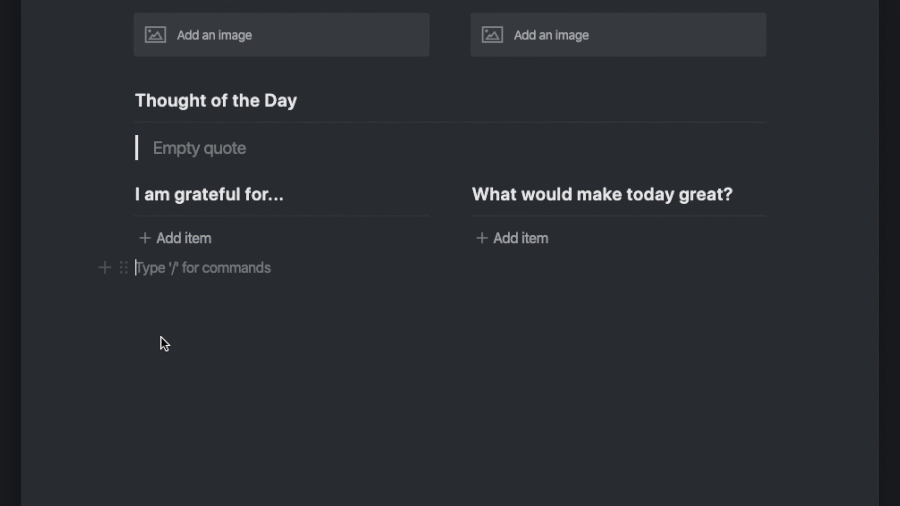
# Step: Add a Heading 3 "Daily Affirmation, I am..." below the two columns, with a divider underneath it
pyautogui.write('/h3')
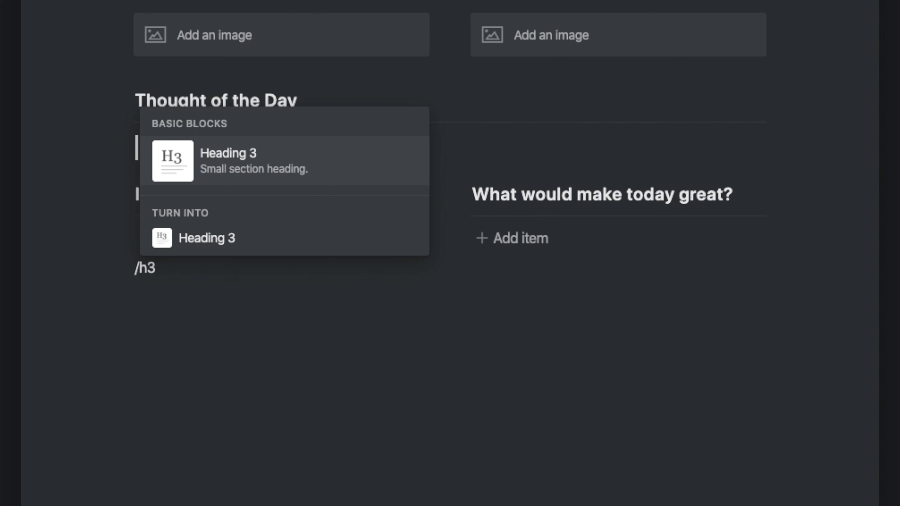
pyautogui.press('Return')
pyautogui.write('Daily Affirmation, I am...')
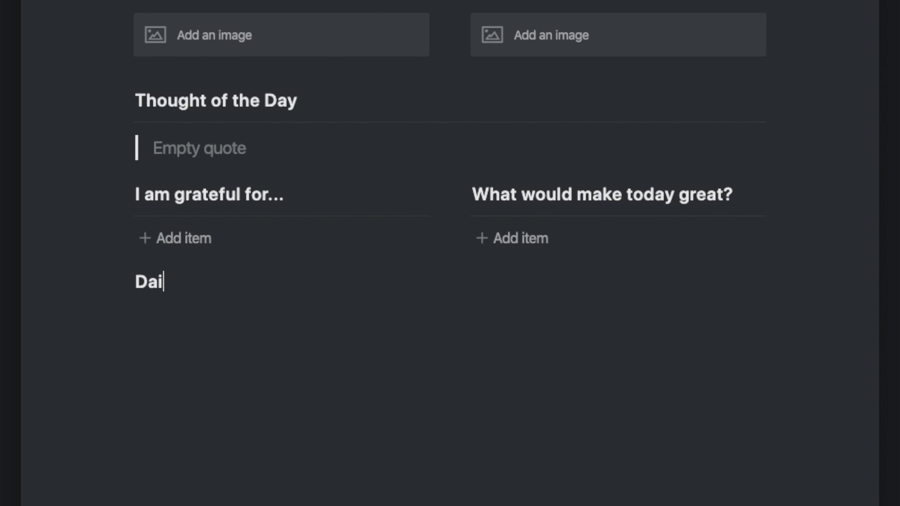
pyautogui.moveTo(126, 282); pyautogui.dragTo(146, 335)
pyautogui.click(433, 290)
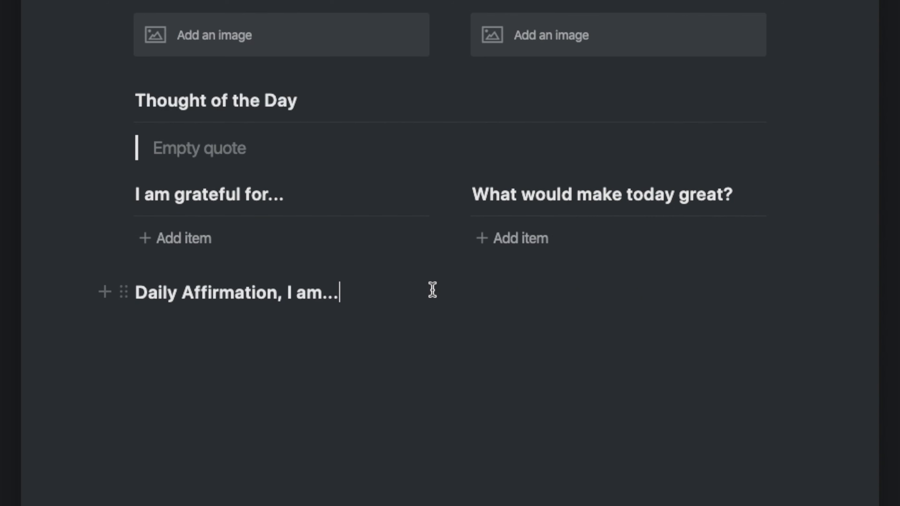
pyautogui.press('Return')
pyautogui.write('/div')
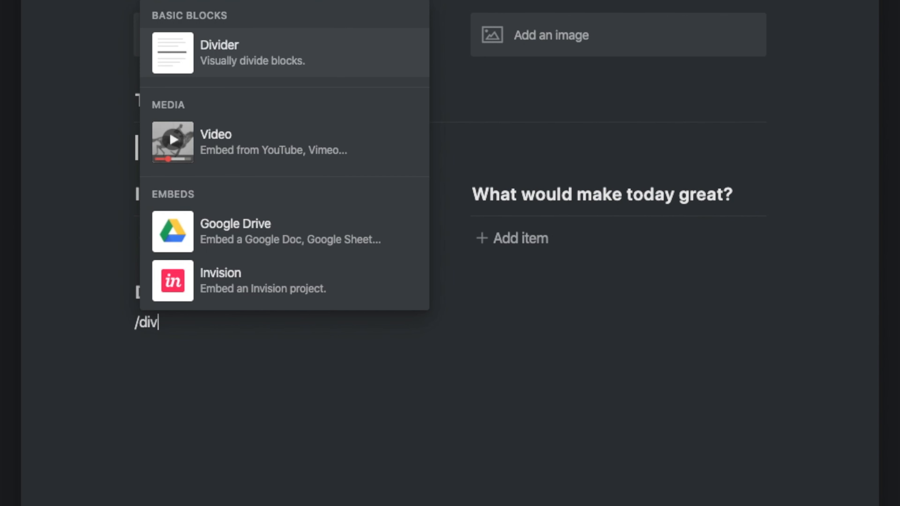
pyautogui.press('Return')
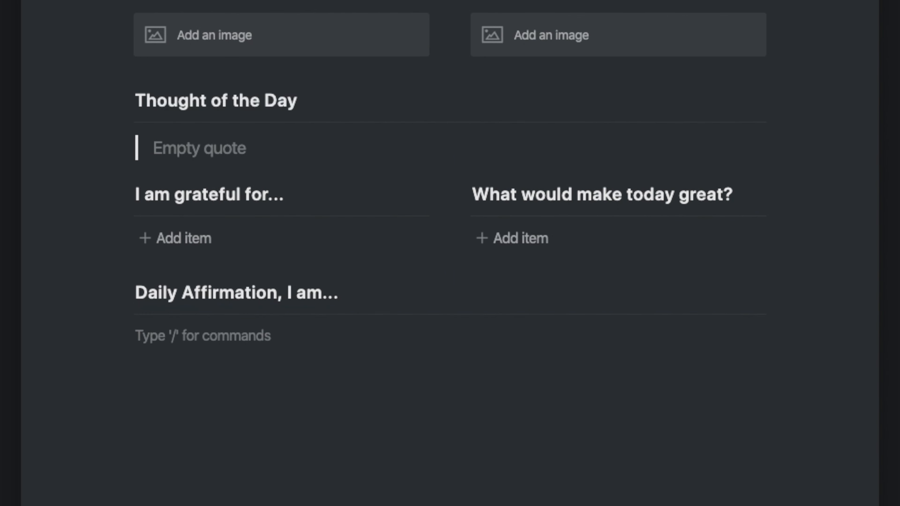
# Step: Insert a template button under the Daily Affirmation divider and turn its template's to-do into a bulleted list
pyautogui.write('/te')
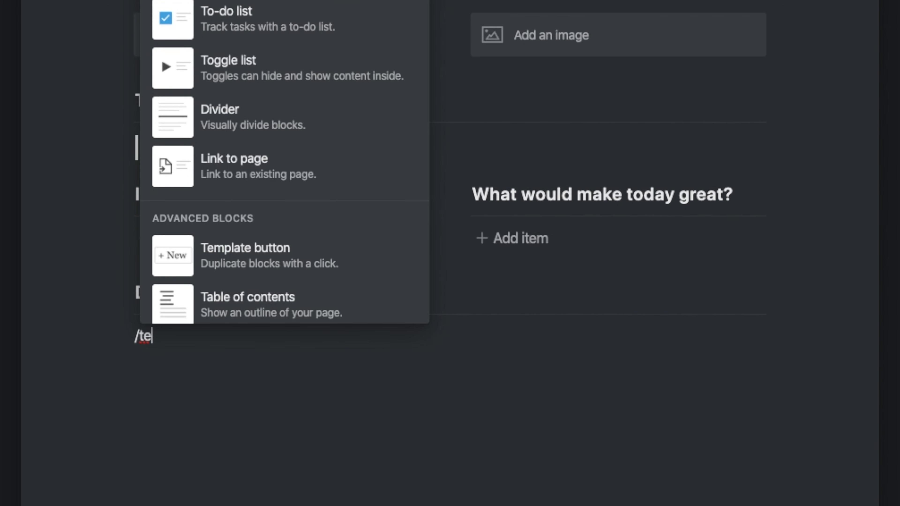
pyautogui.write('m')
pyautogui.press('Return')
pyautogui.scroll(-5, 414, 263)
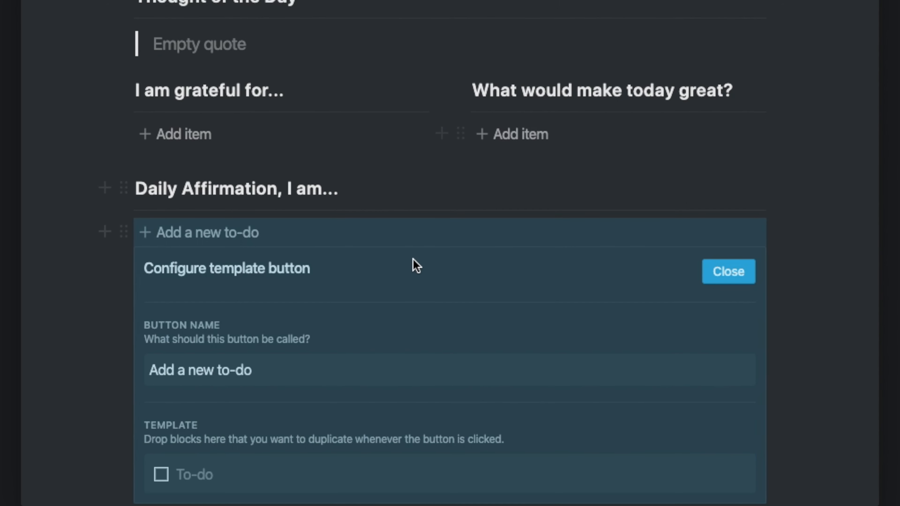
pyautogui.rightClick(180, 405)
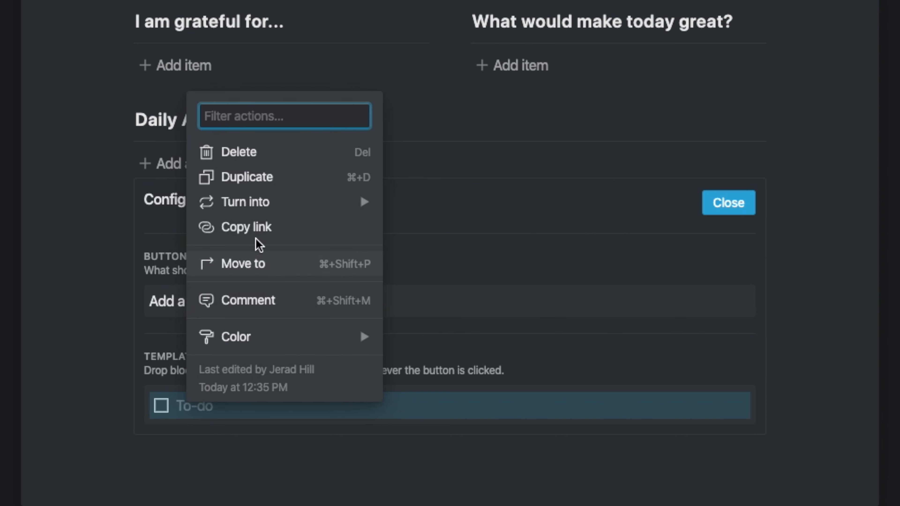
pyautogui.moveTo(271, 209)
pyautogui.click(475, 222)
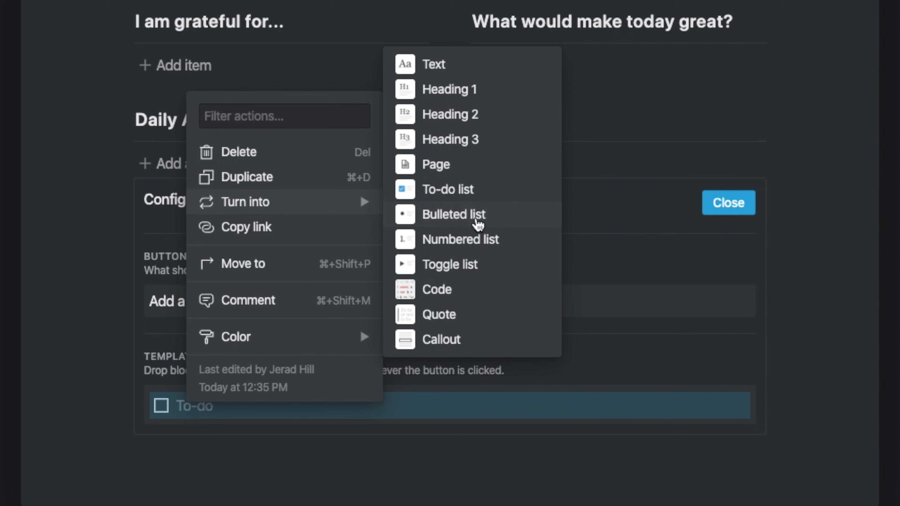
# Step: Rename the template button to "Add a new affirmation" and close its configuration
pyautogui.click(245, 302)
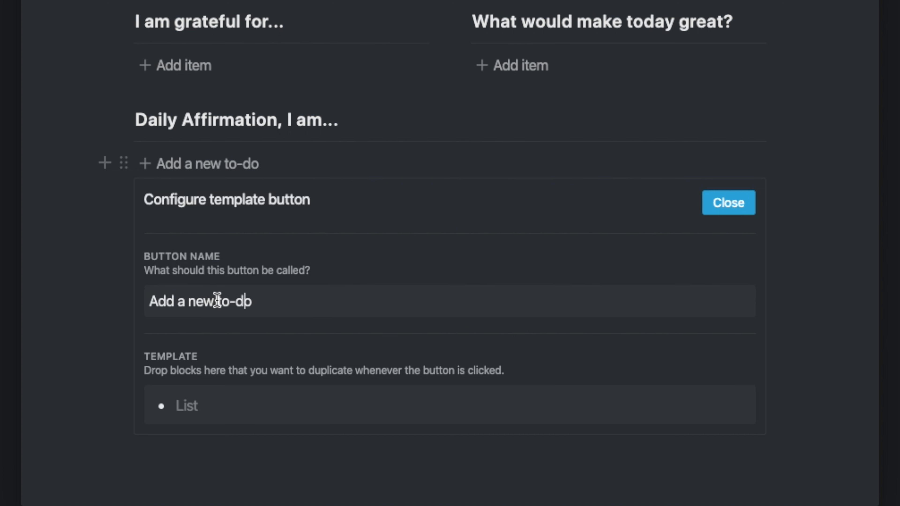
pyautogui.moveTo(217, 302); pyautogui.dragTo(313, 307)
pyautogui.write('af')
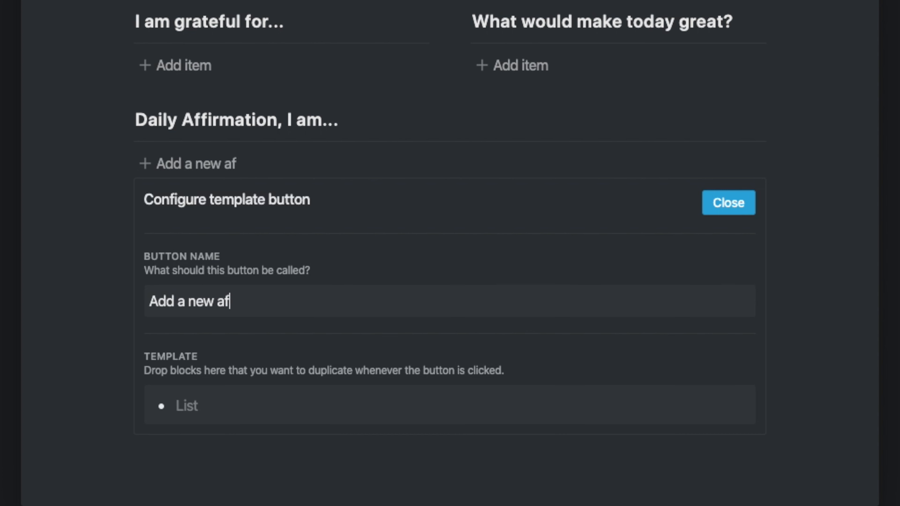
pyautogui.write('firmation')
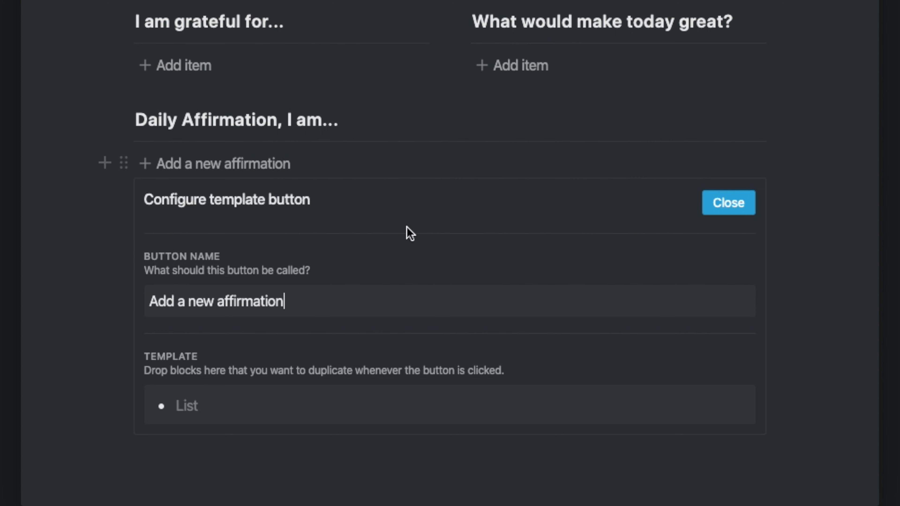
pyautogui.click(744, 197)
# Step: Insert a callout block below the "Add a new affirmation" button
pyautogui.scroll(5, 396, 332)
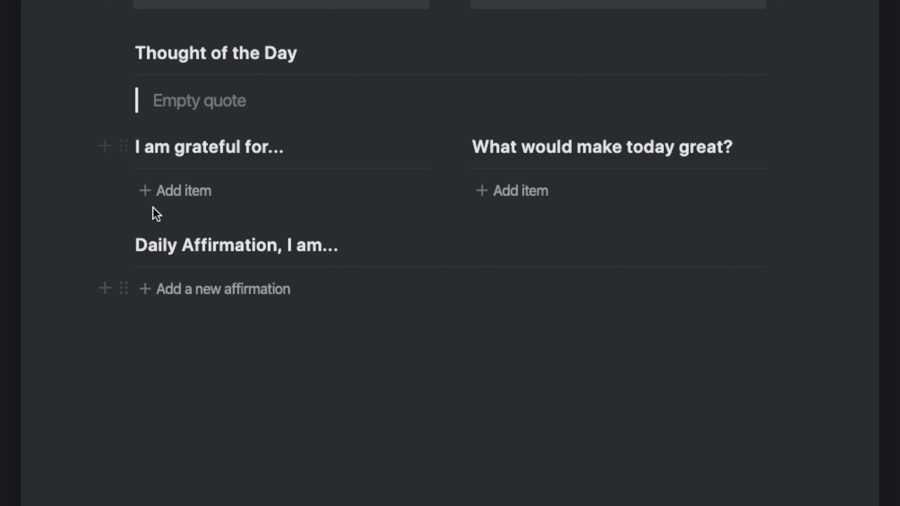
pyautogui.click(226, 381)
pyautogui.write('/')
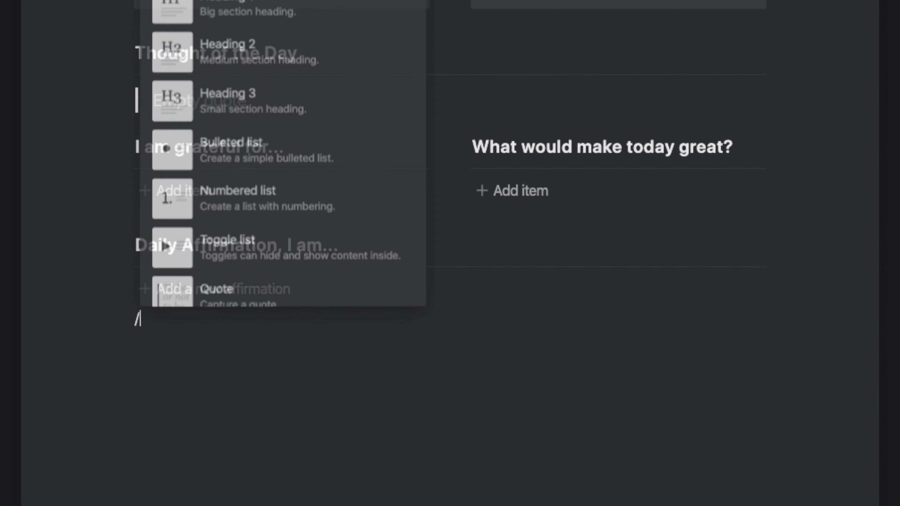
pyautogui.scroll(-5, 304, 49)
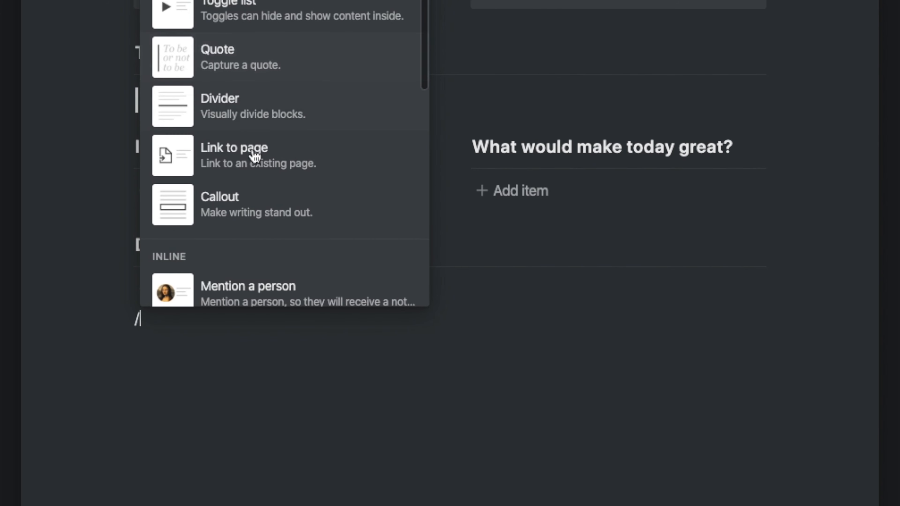
pyautogui.click(244, 219)
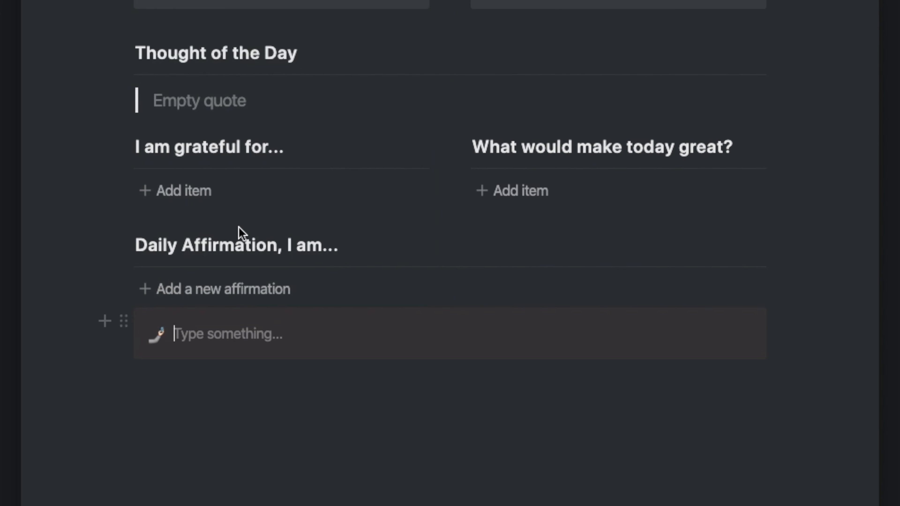
# Step: Change the callout's icon to the sun emoji and enter "Morning" as its text
pyautogui.rightClick(155, 339)
pyautogui.press('Escape')
pyautogui.click(156, 339)
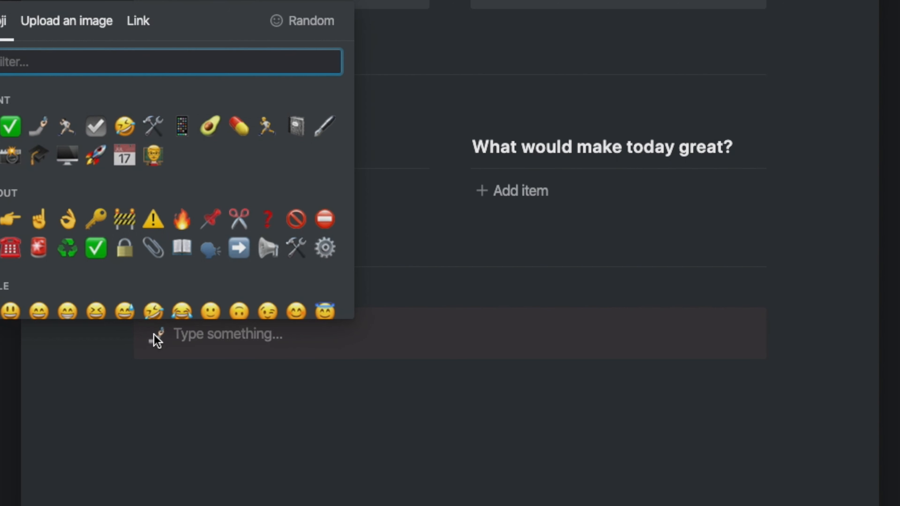
pyautogui.write('sun')
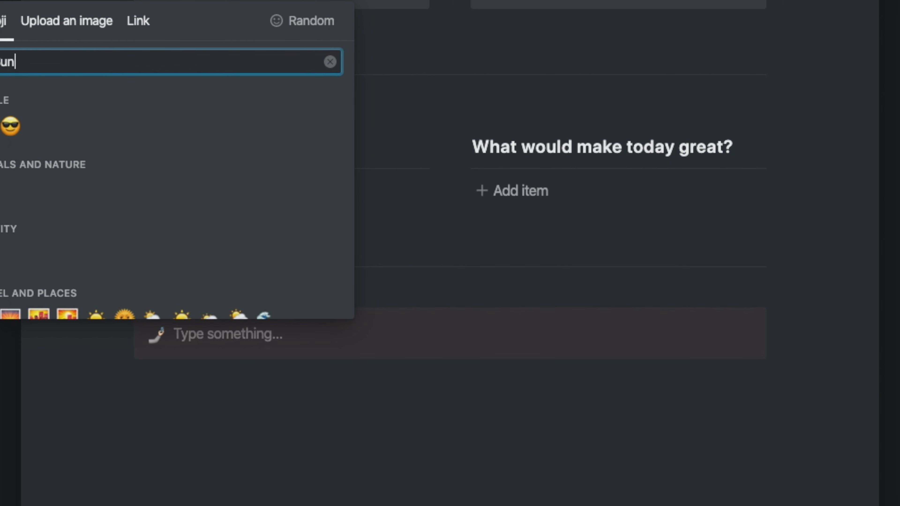
pyautogui.scroll(-3, 102, 242)
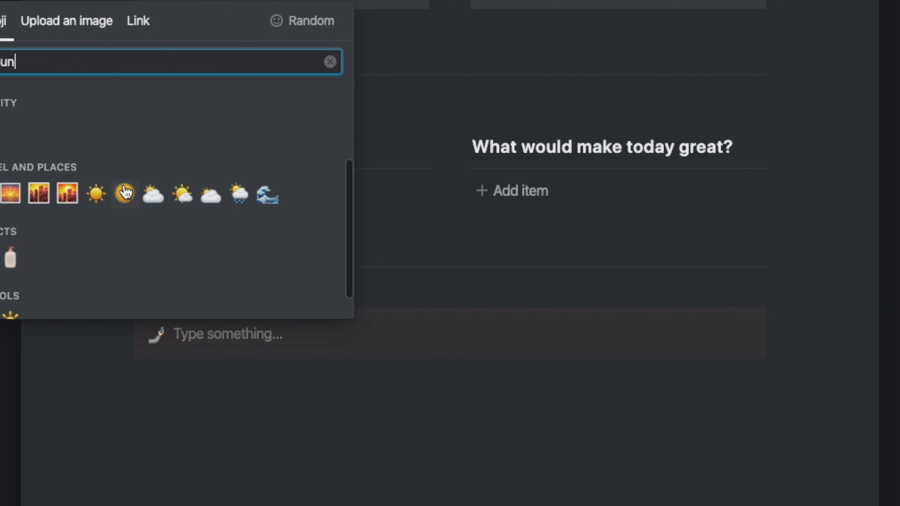
pyautogui.click(96, 201)
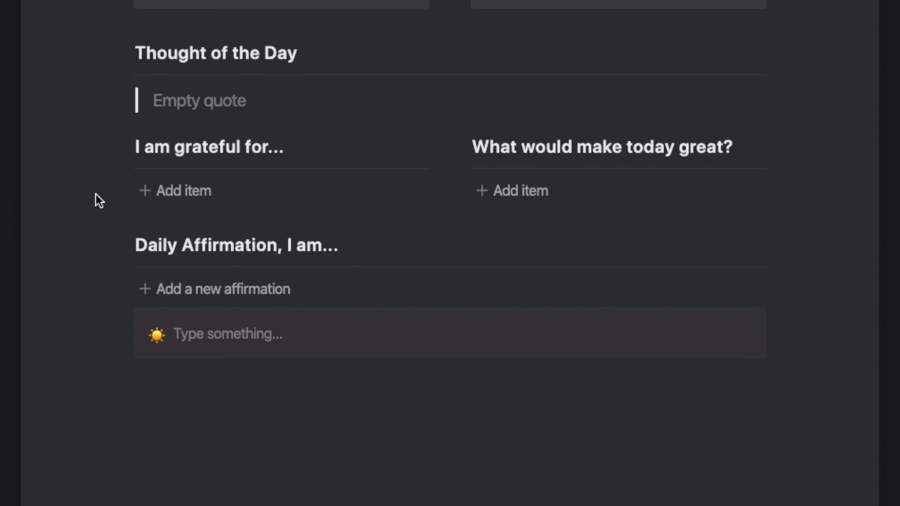
pyautogui.click(221, 336)
pyautogui.write('Morning')
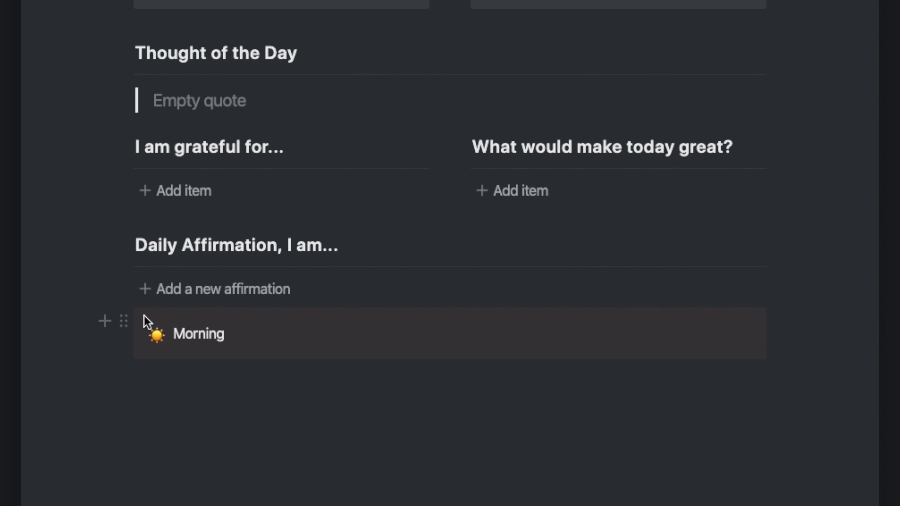
# Step: Move the Morning callout between the Thought of the Day quote and the "I am grateful for..." columns
pyautogui.scroll(4, 117, 316)
pyautogui.moveTo(125, 318); pyautogui.dragTo(127, 260)
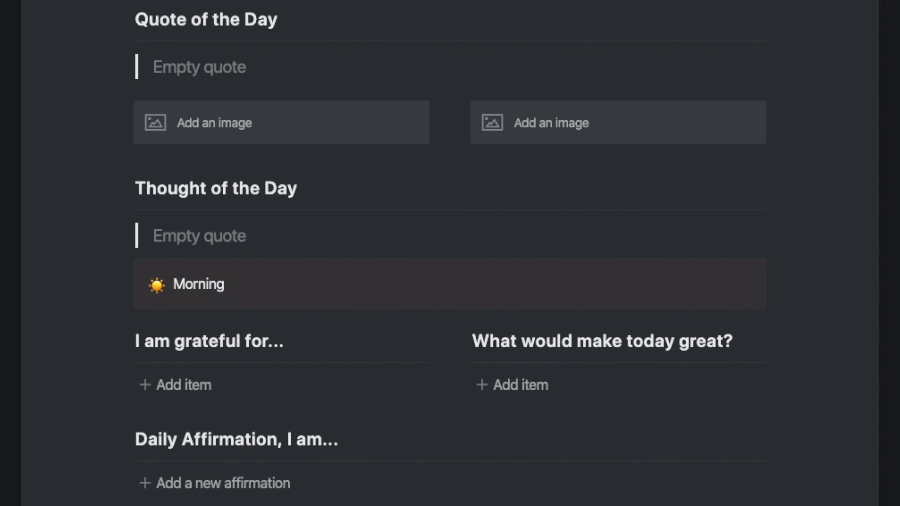
pyautogui.rightClick(307, 284)
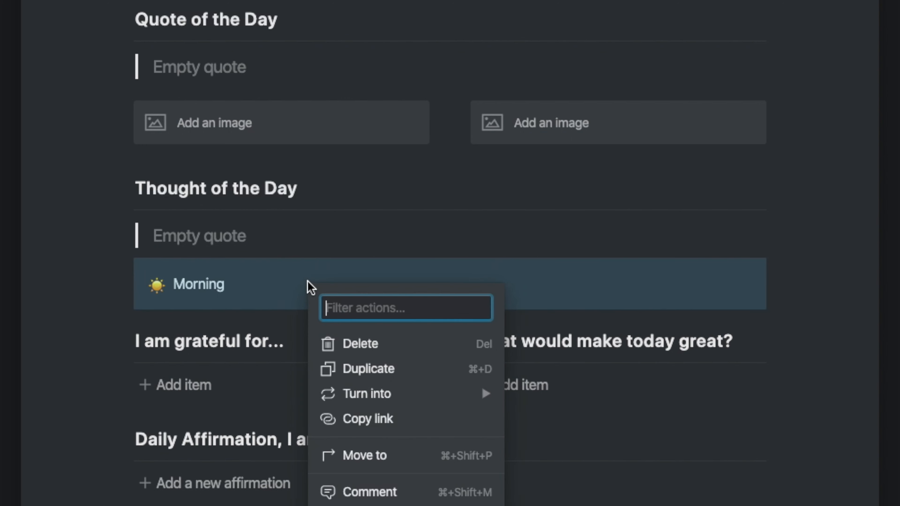
pyautogui.press('Escape')
# Step: Duplicate the Morning callout and move the copy to the end of the page, below the affirmation button
pyautogui.scroll(-5, 148, 109)
pyautogui.click(124, 51)
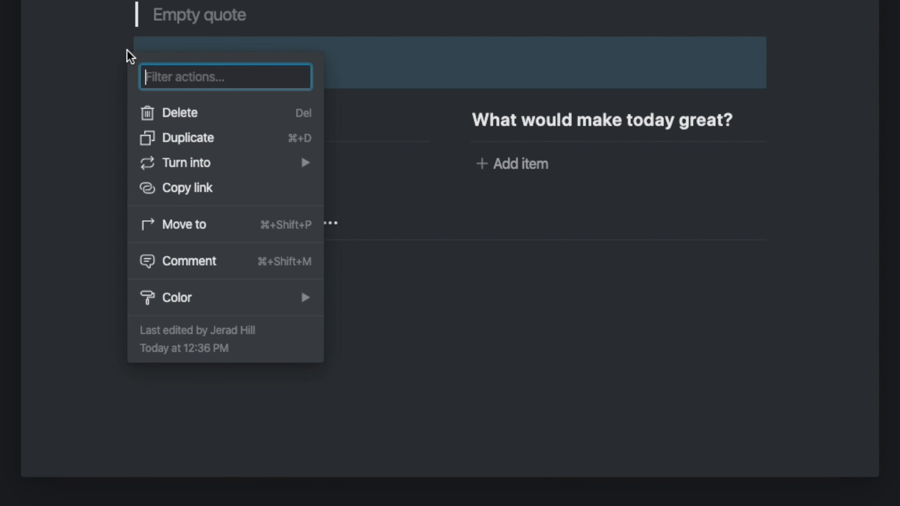
pyautogui.click(169, 138)
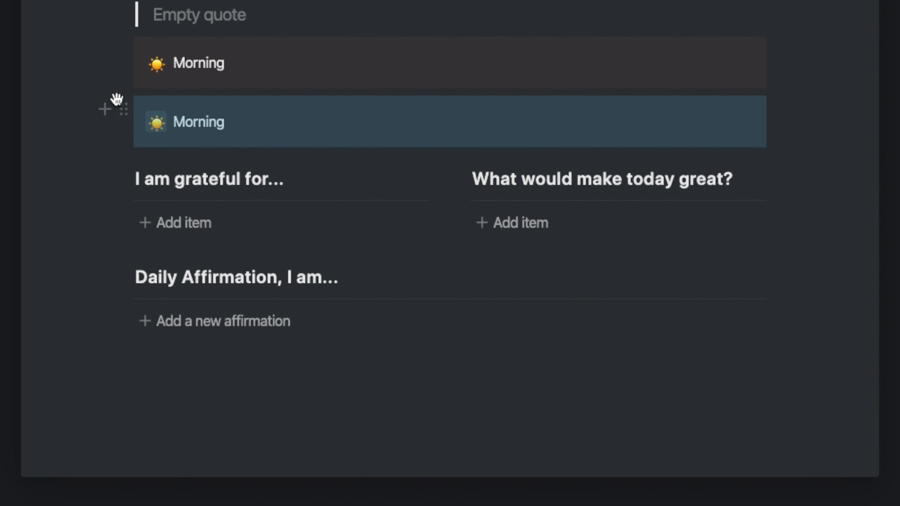
pyautogui.moveTo(117, 107); pyautogui.dragTo(124, 382)
# Step: Change the copied callout's text to "Evening" and its icon to the crescent moon emoji
pyautogui.doubleClick(190, 340)
pyautogui.write('Eveni')
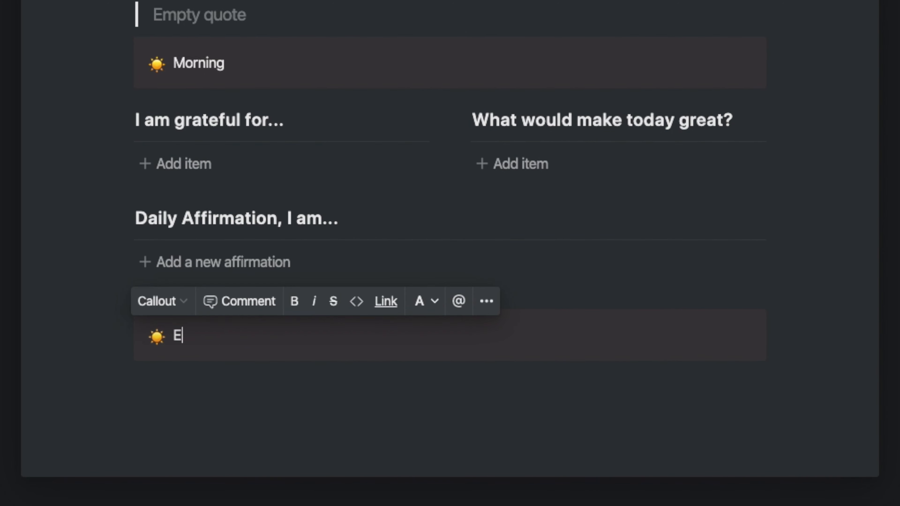
pyautogui.click(157, 336)
pyautogui.write('moon')
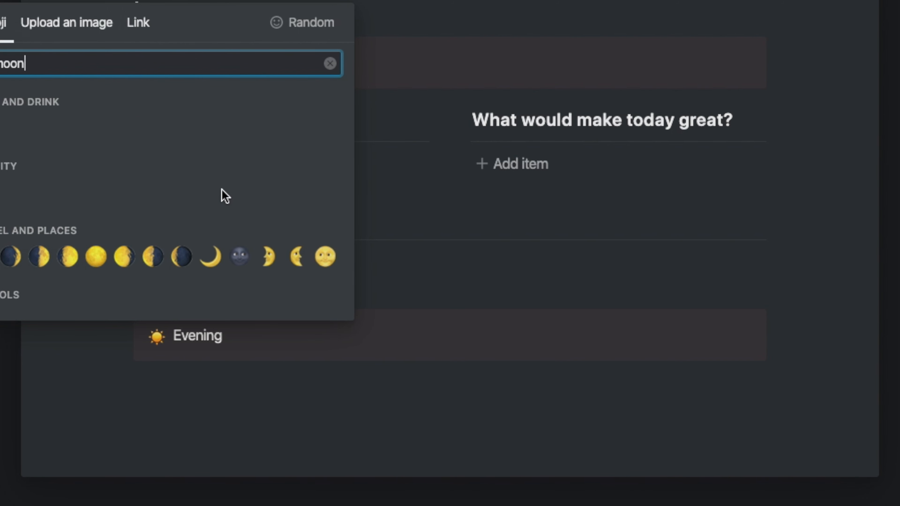
pyautogui.scroll(-2, 221, 195)
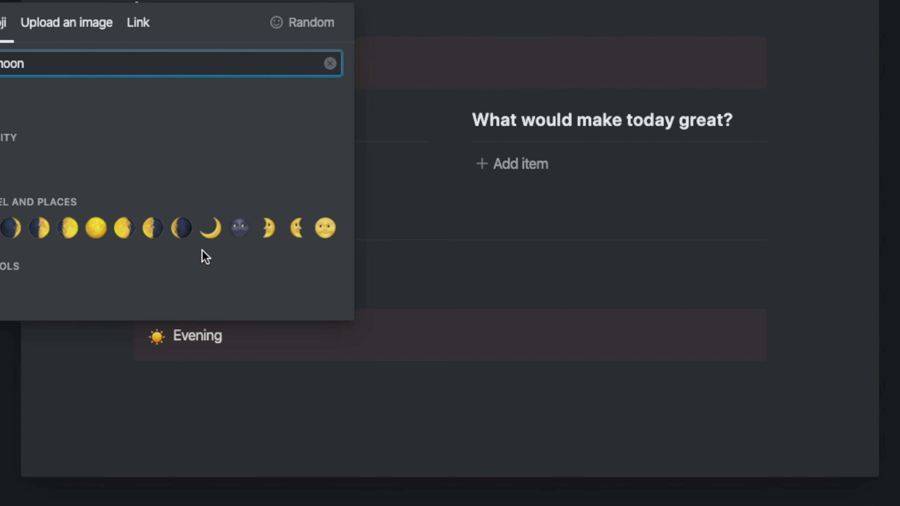
pyautogui.click(211, 229)
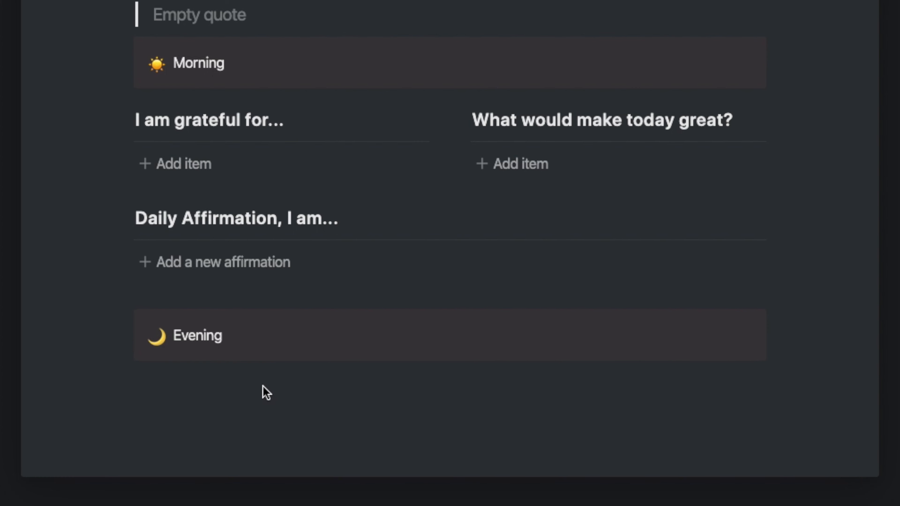
# Step: Duplicate the "I am grateful for..." and "What would make today great?" sections with their buttons, and move the copies below the Evening callout
pyautogui.click(270, 385)
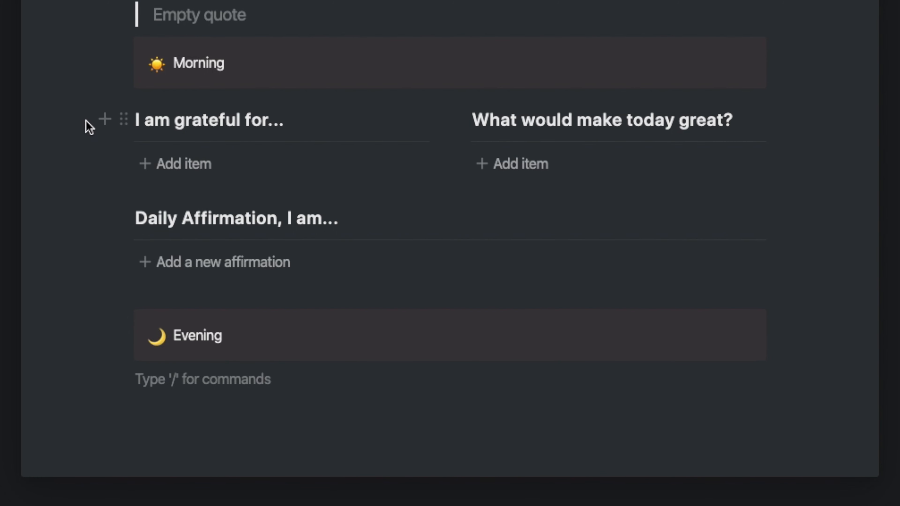
pyautogui.moveTo(87, 118); pyautogui.dragTo(779, 177)
pyautogui.rightClick(357, 141)
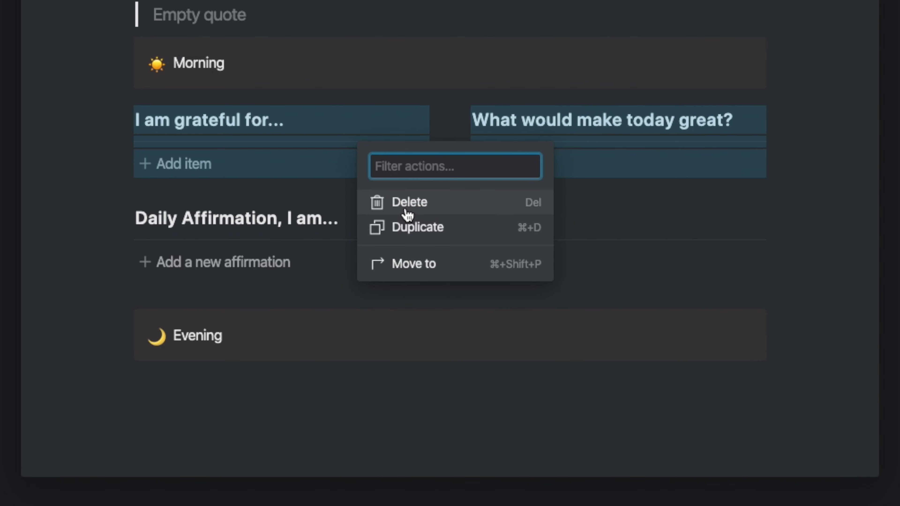
pyautogui.click(415, 234)
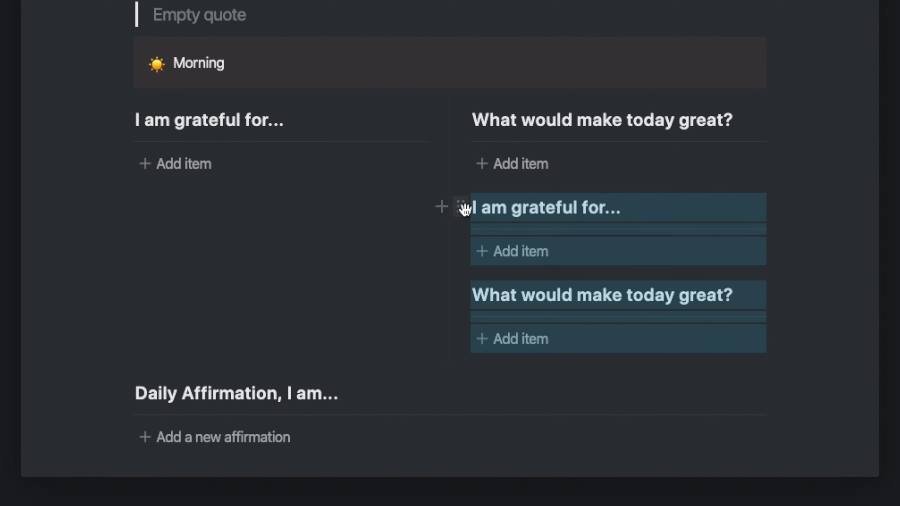
pyautogui.scroll(-5, 434, 223)
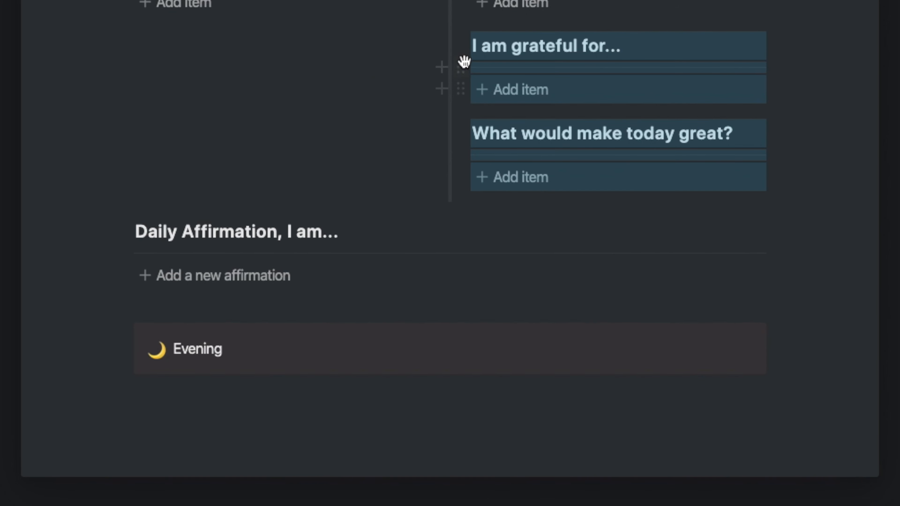
pyautogui.moveTo(462, 45); pyautogui.dragTo(161, 388)
# Step: Arrange the copied headings' dividers and Add item buttons into two side-by-side columns under the Evening callout
pyautogui.scroll(-5, 161, 388)
pyautogui.moveTo(125, 315); pyautogui.dragTo(771, 227)
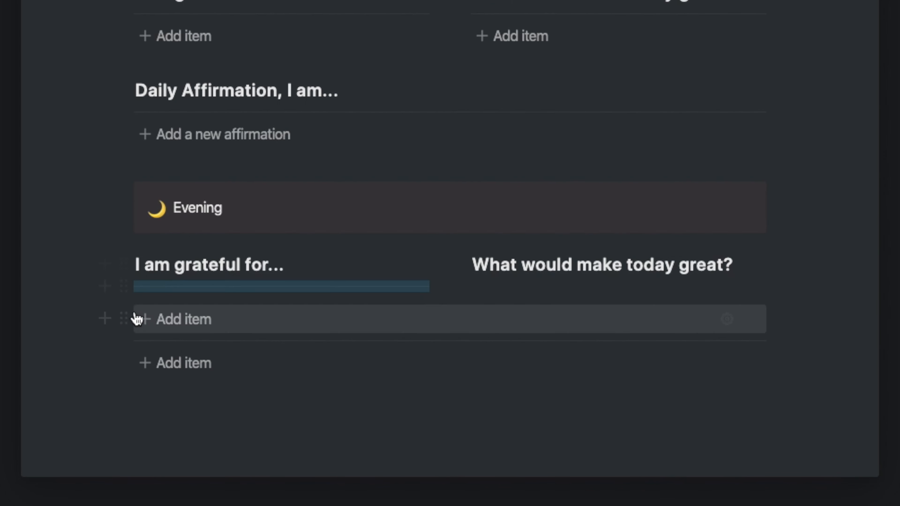
pyautogui.moveTo(123, 342); pyautogui.dragTo(510, 316)
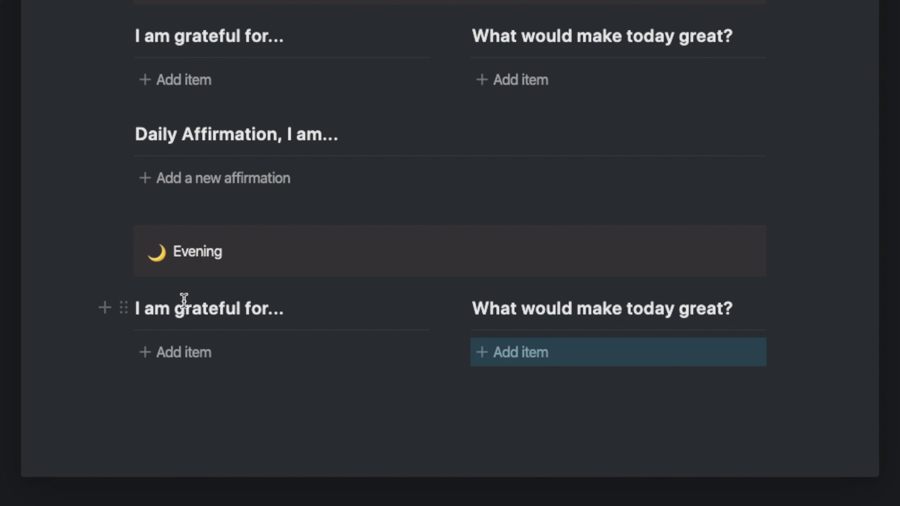
# Step: Reword the two copied headings under Evening as "Amazing things that happened today." and "How could today have been better?"
pyautogui.click(184, 301)
pyautogui.moveTo(136, 308); pyautogui.dragTo(298, 301)
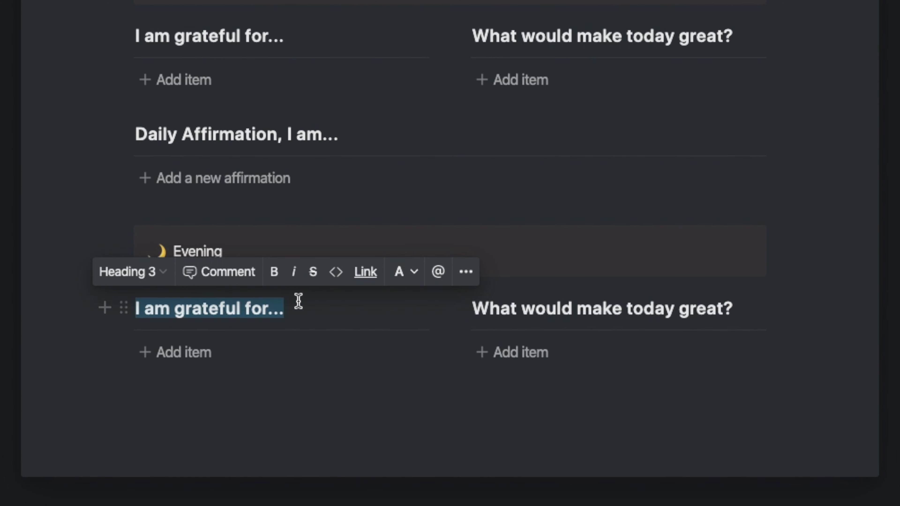
pyautogui.write('Amazing things that ')
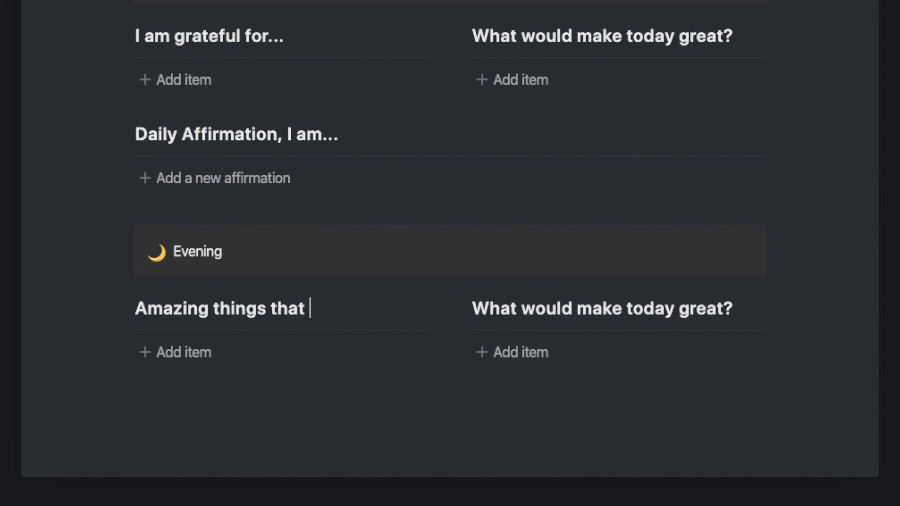
pyautogui.write('happened')
pyautogui.moveTo(475, 307); pyautogui.dragTo(734, 297)
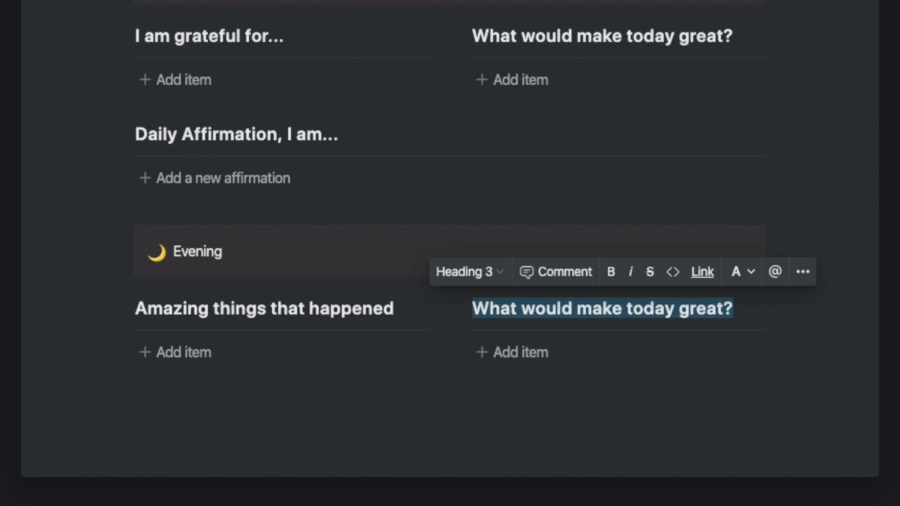
pyautogui.write('How could today ha')
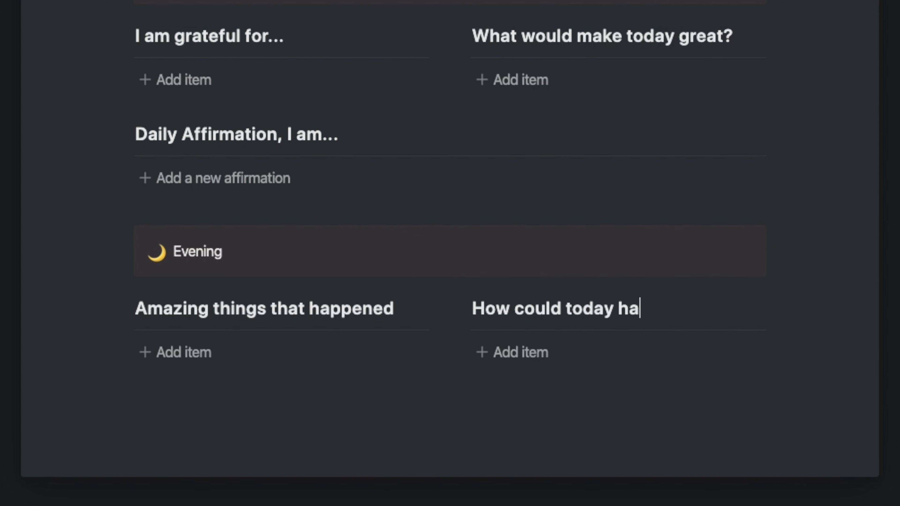
pyautogui.write('ve been better?')
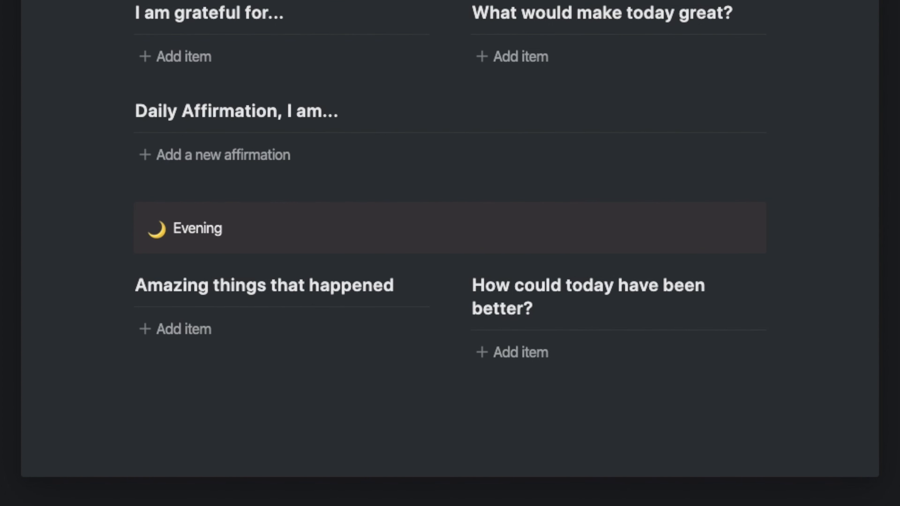
pyautogui.click(404, 283)
pyautogui.write('today.')
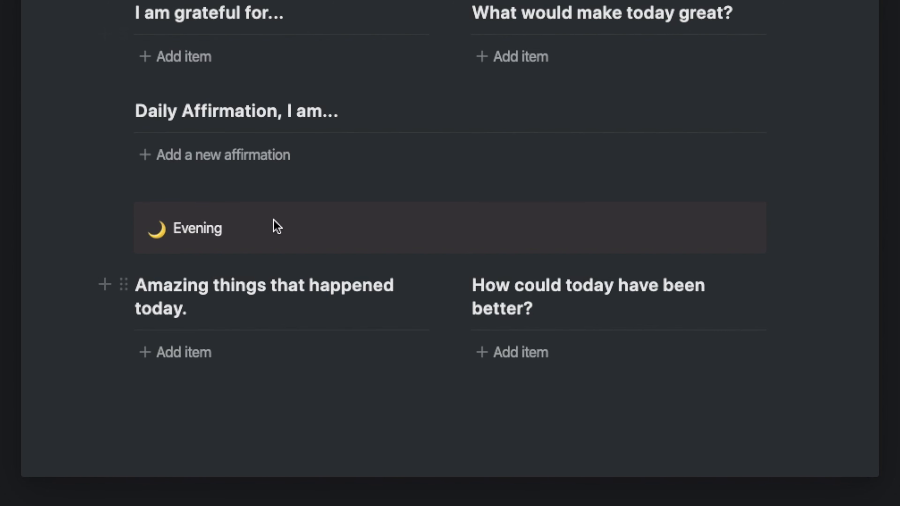
# Step: Convert the "Amazing things that happened today." heading to plain text and make it bold
pyautogui.click(122, 283)
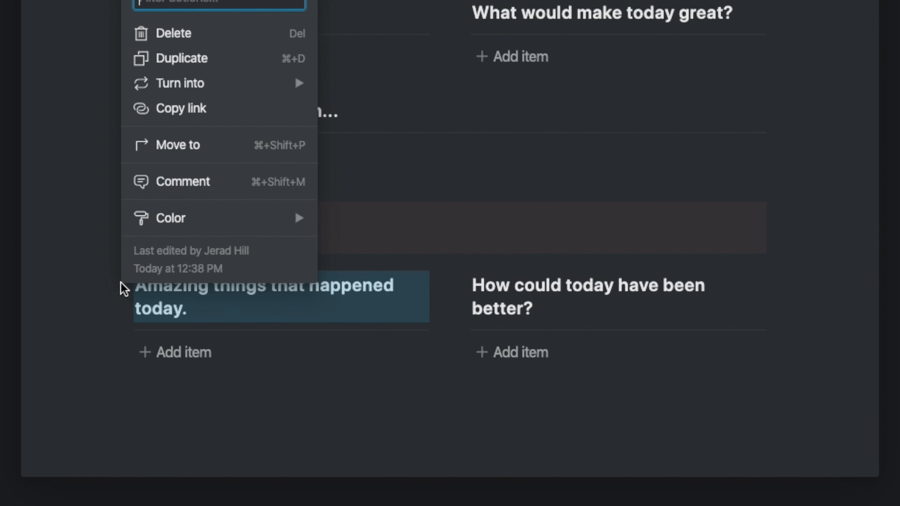
pyautogui.moveTo(181, 87)
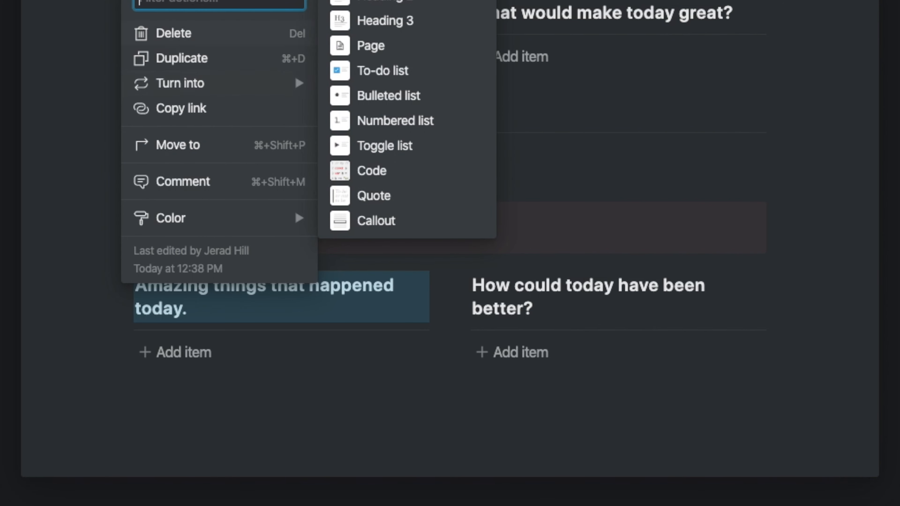
pyautogui.press('super+alt+0')
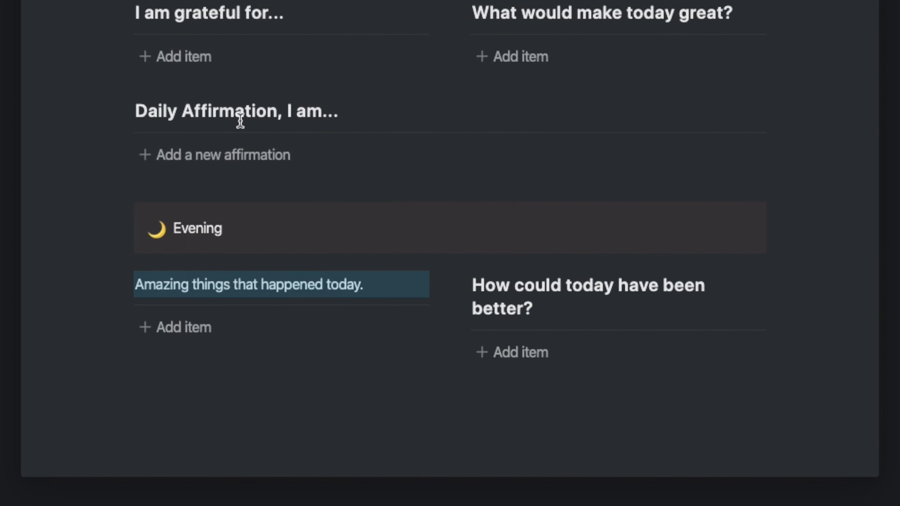
pyautogui.rightClick(167, 288)
pyautogui.press('Escape')
pyautogui.tripleClick(141, 287)
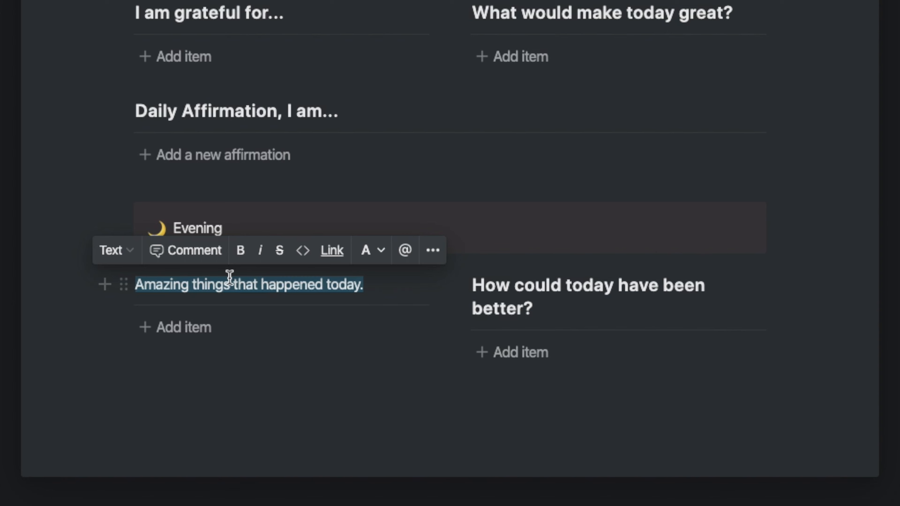
pyautogui.click(239, 252)
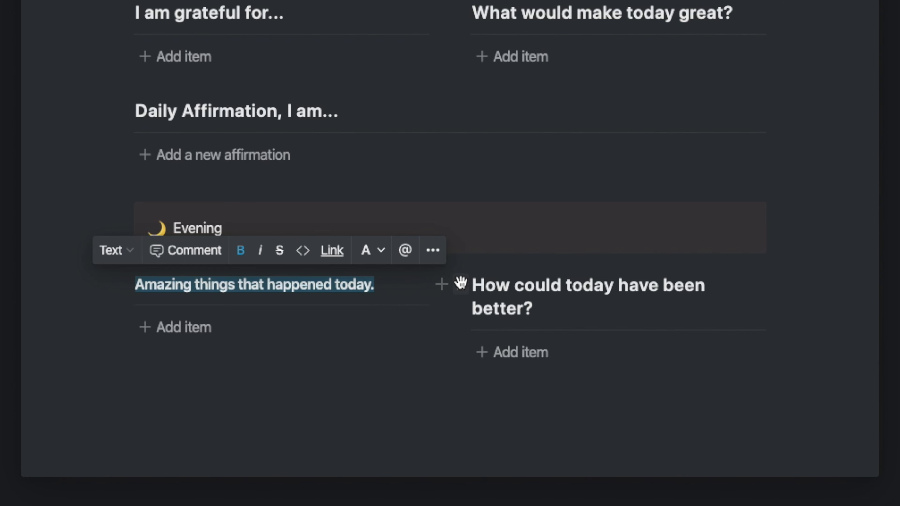
# Step: Convert the "How could today have been better?" heading to plain text and make it bold
pyautogui.click(461, 285)
pyautogui.moveTo(527, 80)
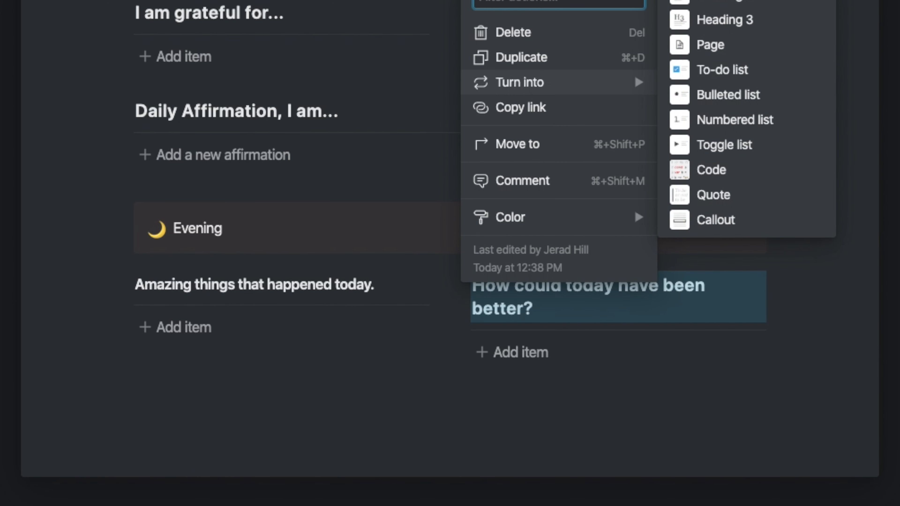
pyautogui.click(708, 0)
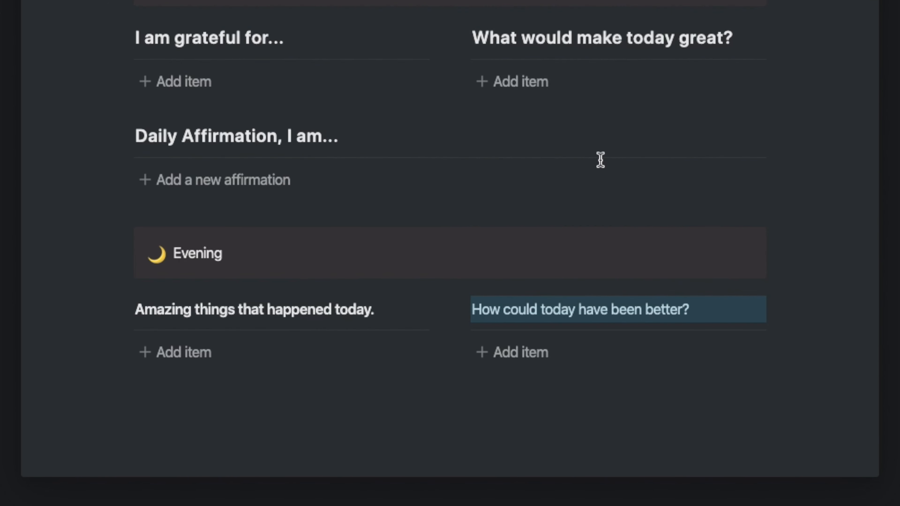
pyautogui.tripleClick(486, 308)
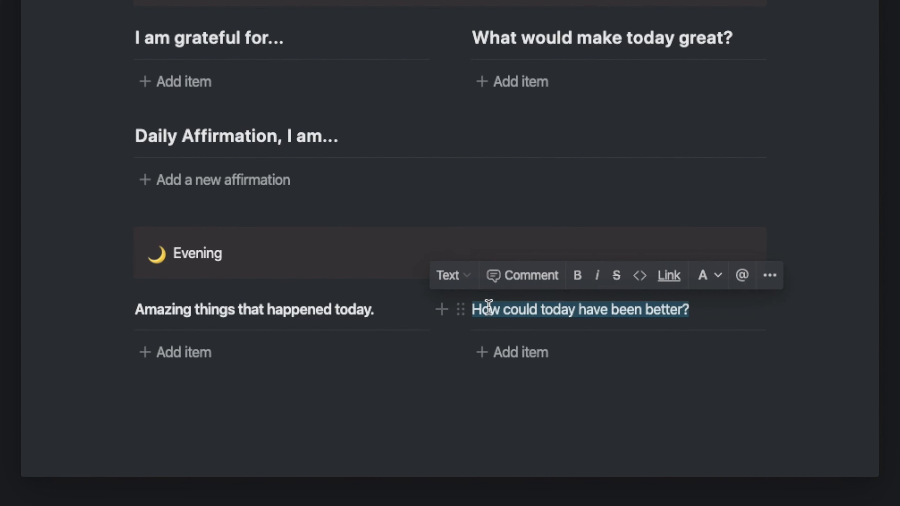
pyautogui.click(576, 276)
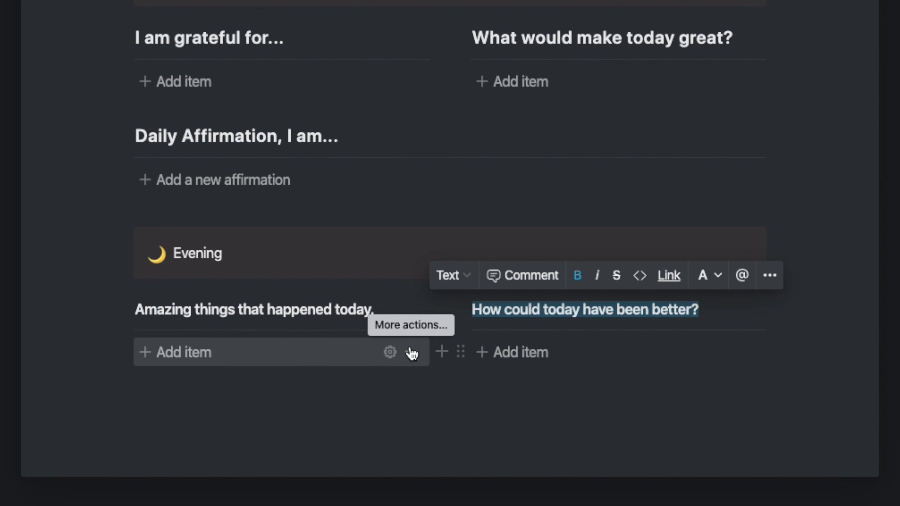
# Step: Check the template configuration of both Add item buttons in the Evening section
pyautogui.click(389, 352)
pyautogui.scroll(-2, 364, 351)
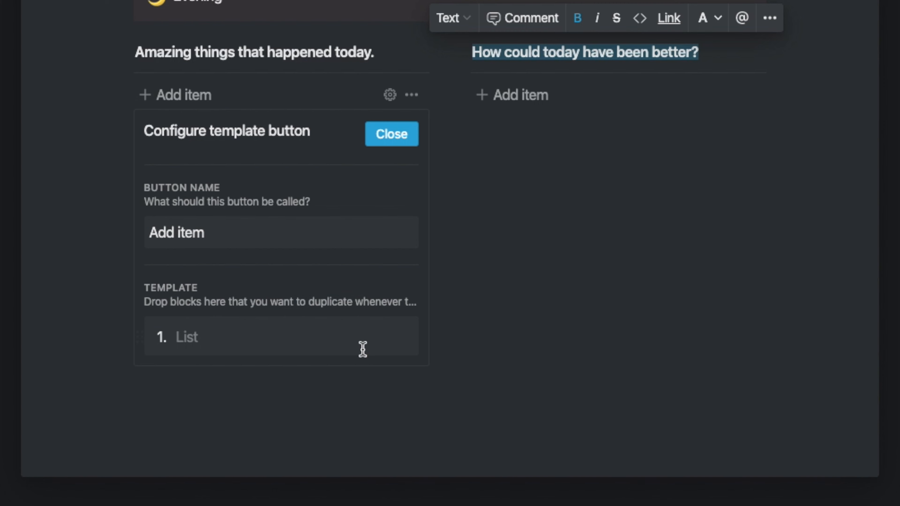
pyautogui.click(407, 144)
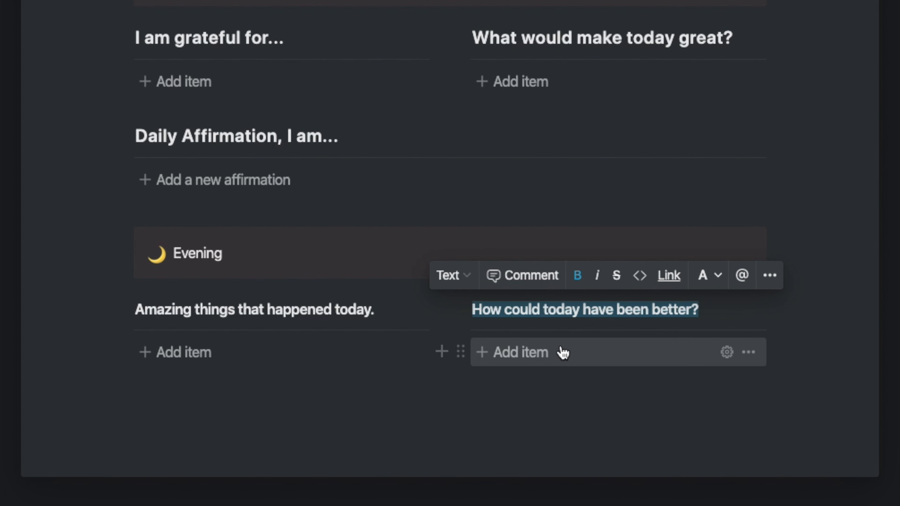
pyautogui.click(728, 352)
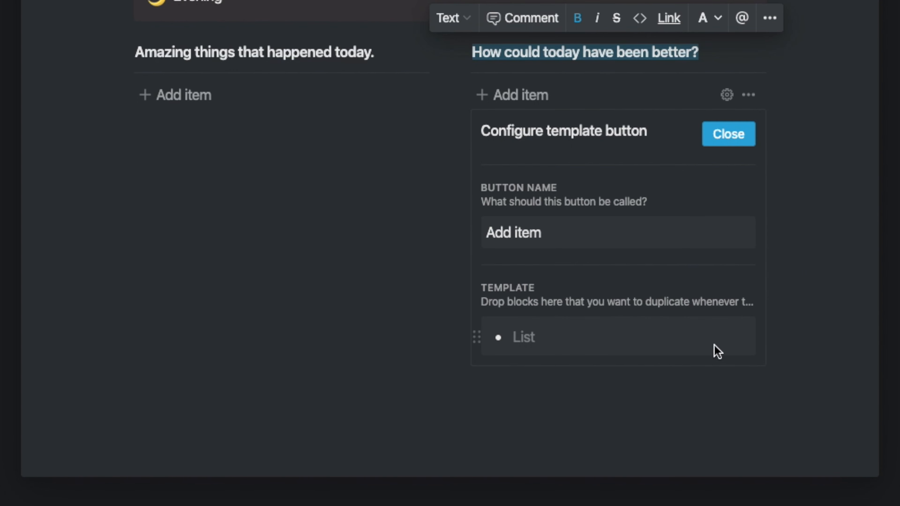
pyautogui.click(729, 140)
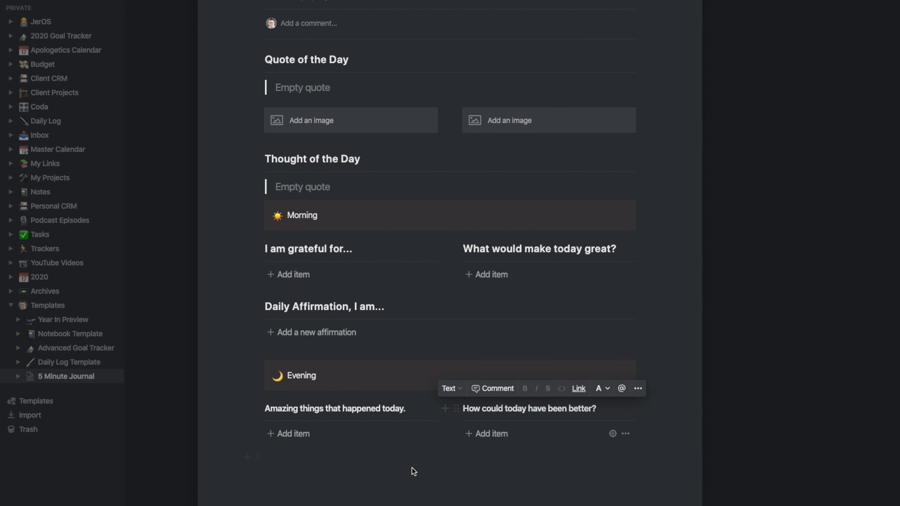
pyautogui.click(385, 411)
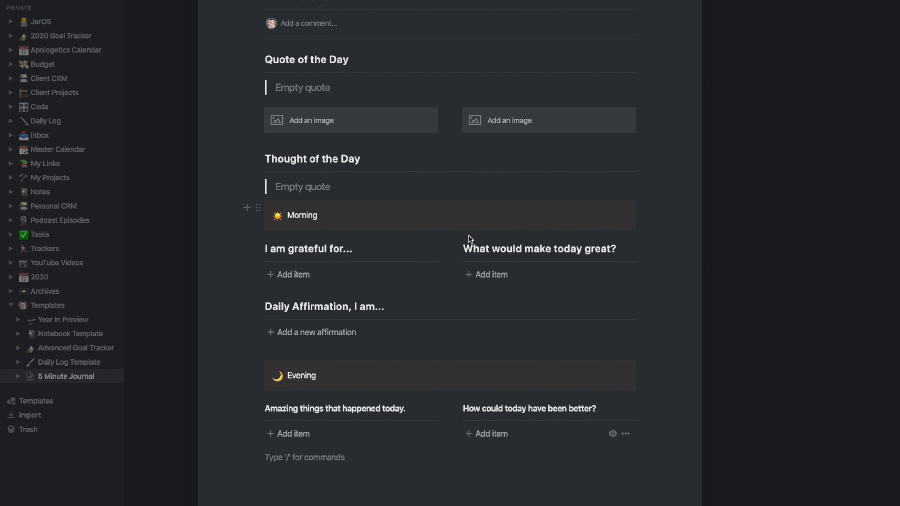
# Step: Title the entry template "Daily Template" and return to the 5 Minute Journal database
pyautogui.scroll(2, 500, 366)
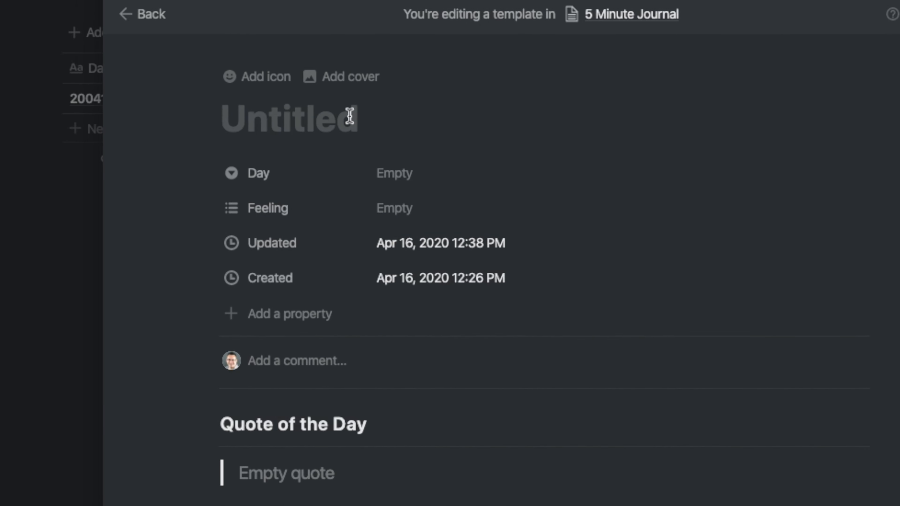
pyautogui.click(307, 118)
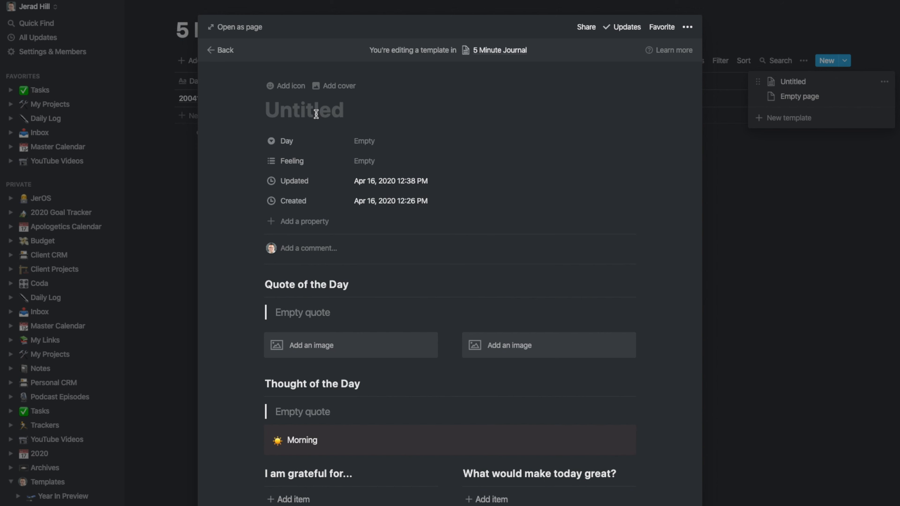
pyautogui.write('Daily Template')
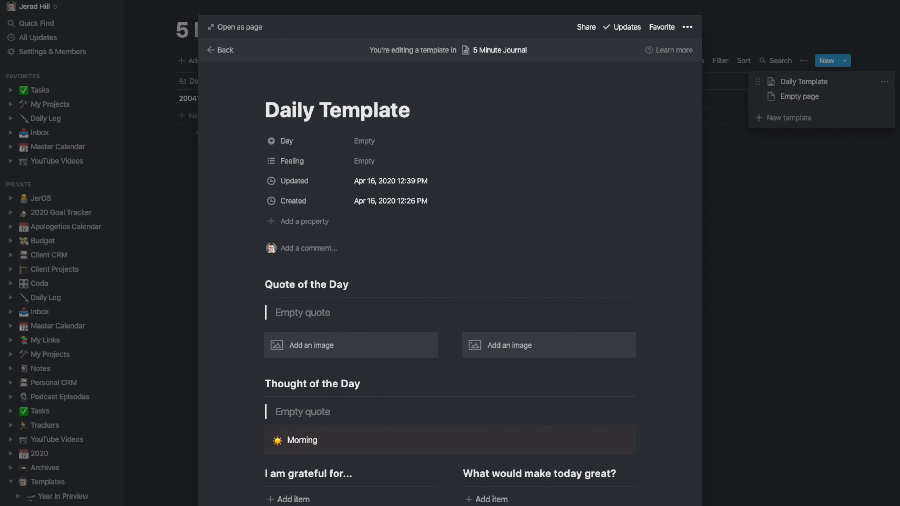
pyautogui.scroll(-2, 404, 379)
pyautogui.scroll(2, 404, 379)
pyautogui.click(802, 217)
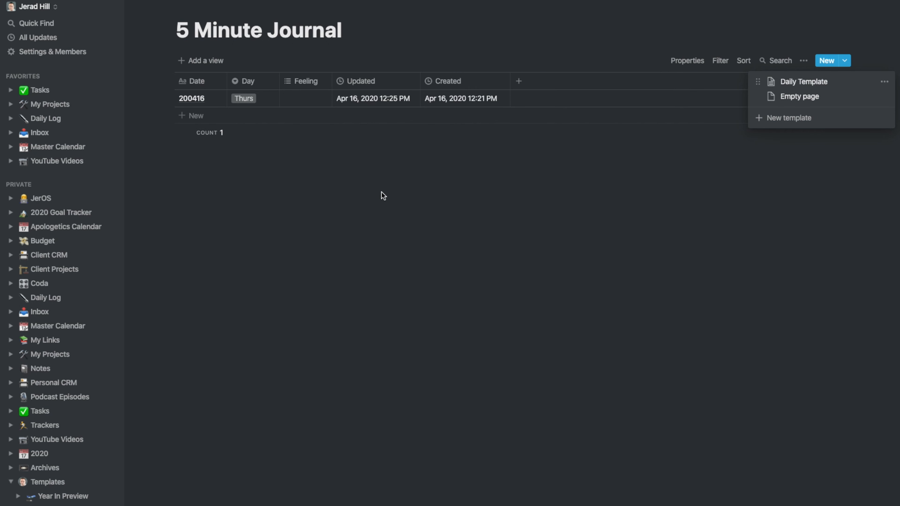
pyautogui.click(505, 185)
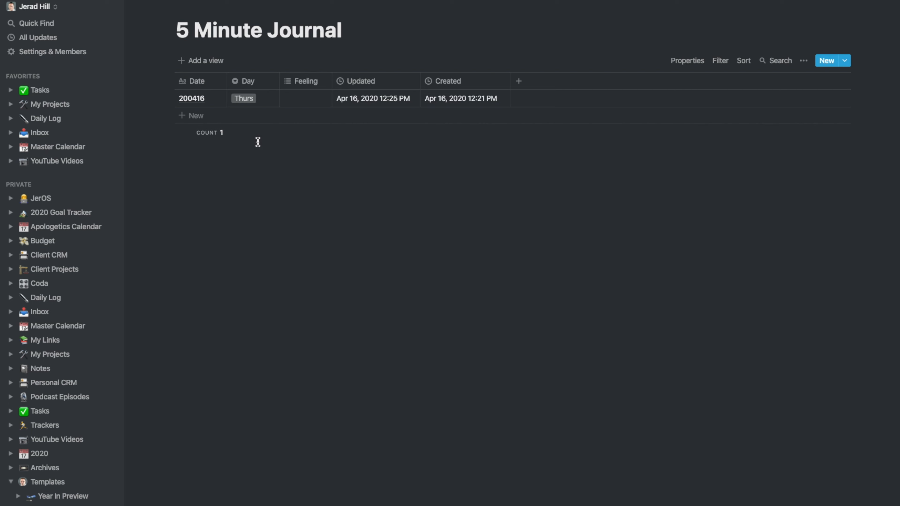
# Step: Open the existing 200416 entry and apply the Daily Template to it
pyautogui.click(207, 99)
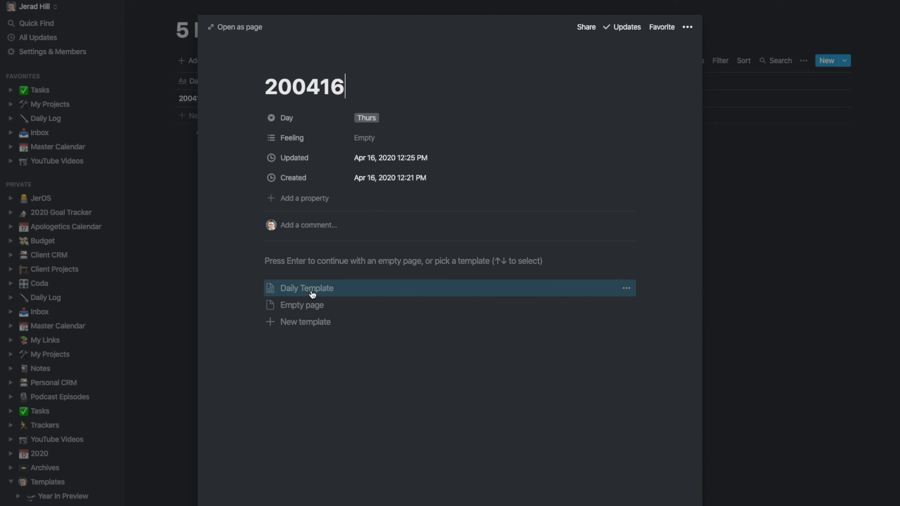
pyautogui.click(317, 297)
pyautogui.scroll(-1, 236, 325)
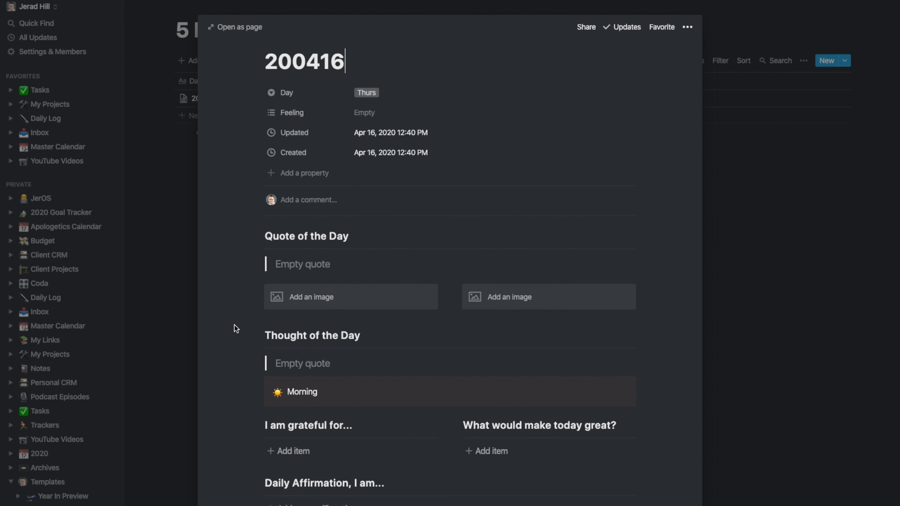
pyautogui.scroll(1, 235, 328)
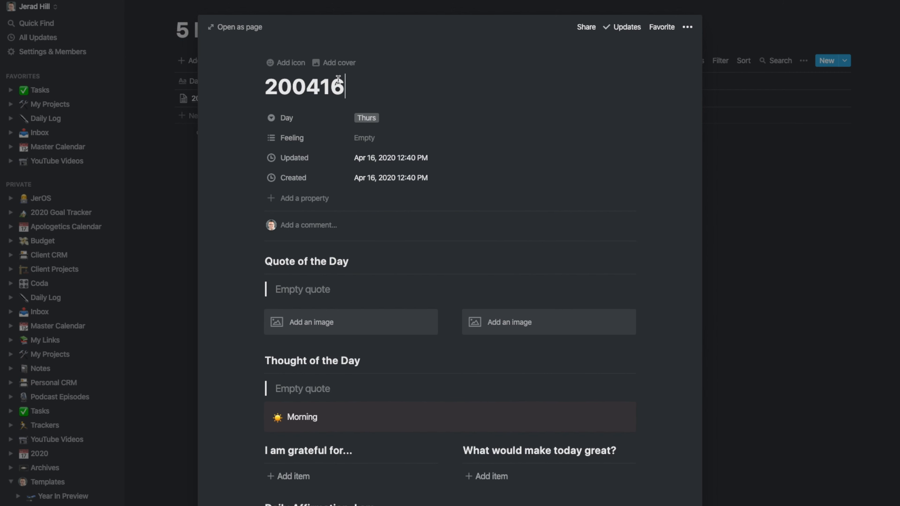
# Step: Close the 200416 entry and delete it from the 5 Minute Journal database
pyautogui.click(190, 156)
pyautogui.rightClick(217, 100)
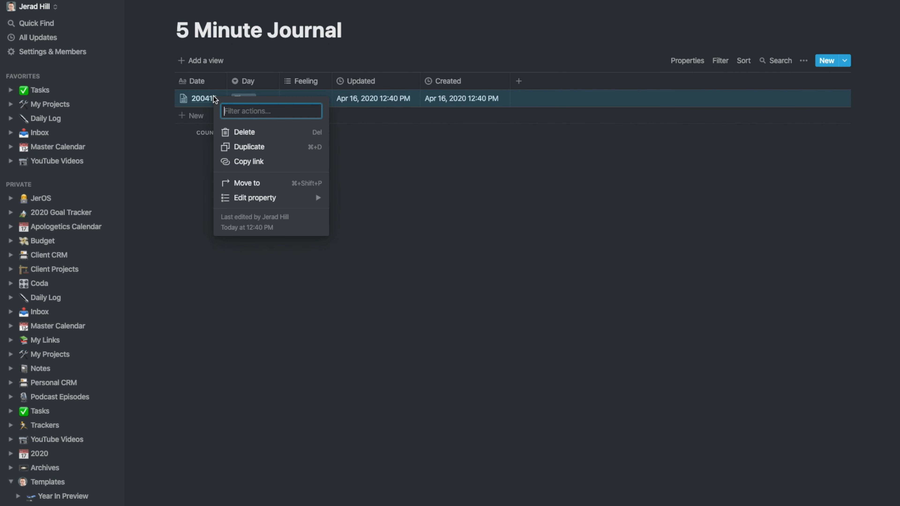
pyautogui.click(230, 130)
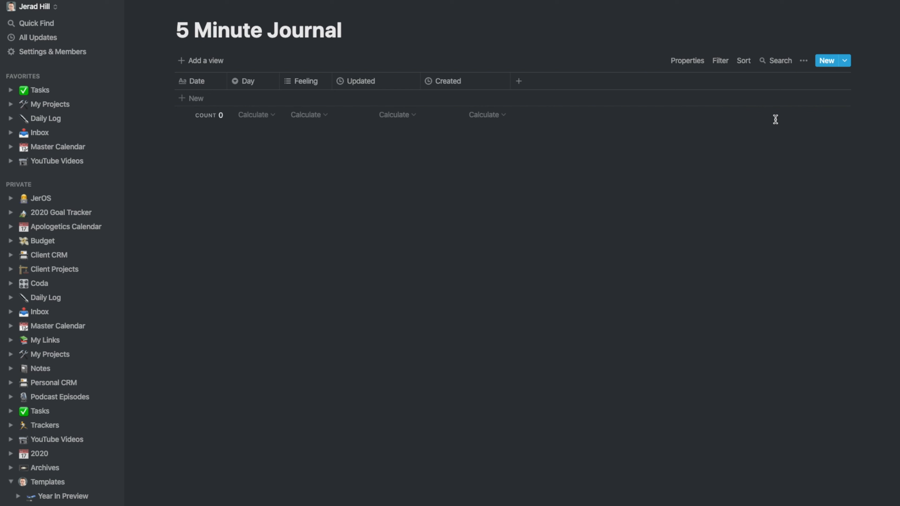
# Step: Create a new 5 Minute Journal entry from the Daily Template, title it 200416 and set its Day to Thurs
pyautogui.click(846, 63)
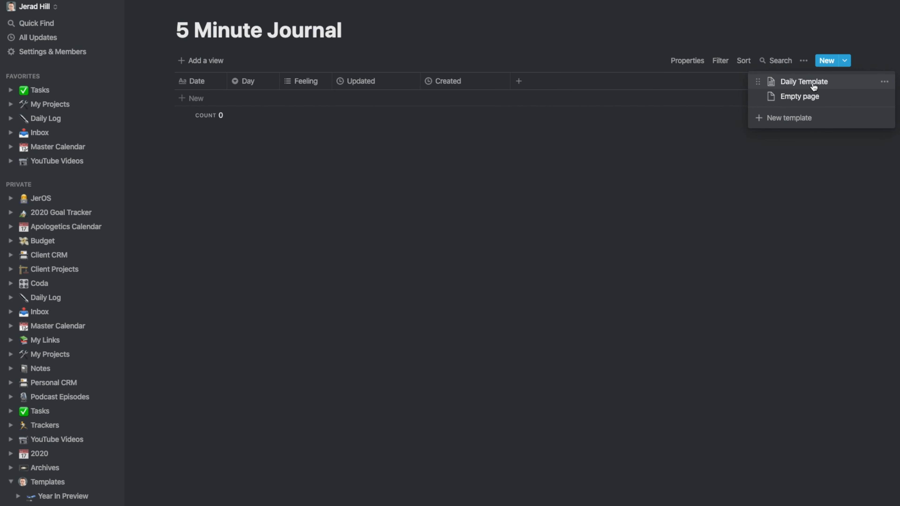
pyautogui.click(826, 60)
pyautogui.click(827, 60)
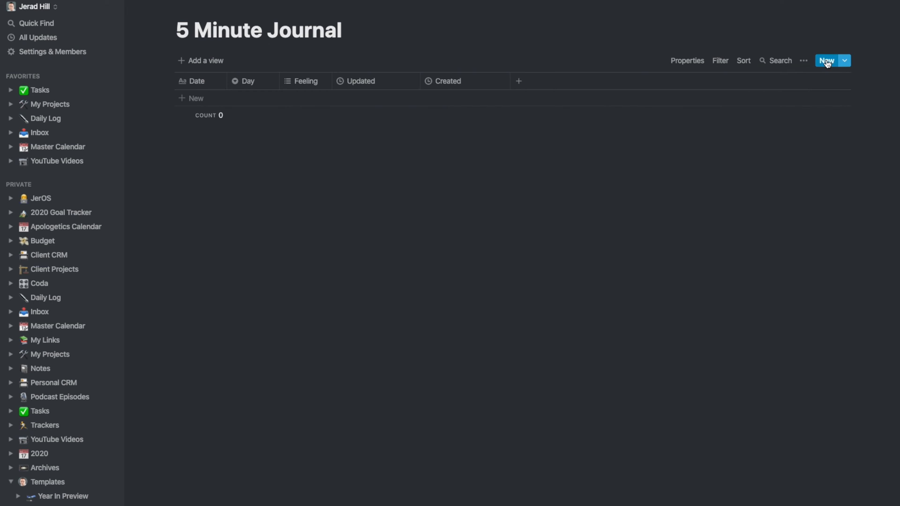
pyautogui.click(314, 294)
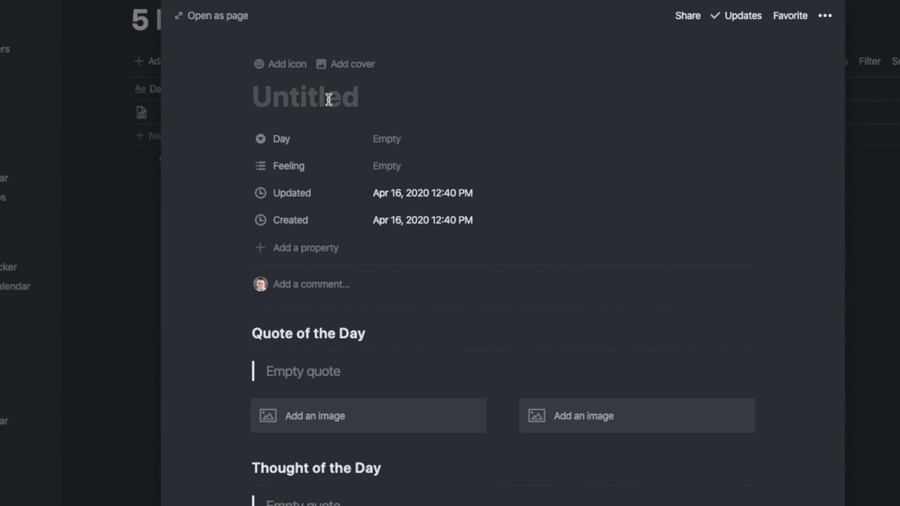
pyautogui.write('200416')
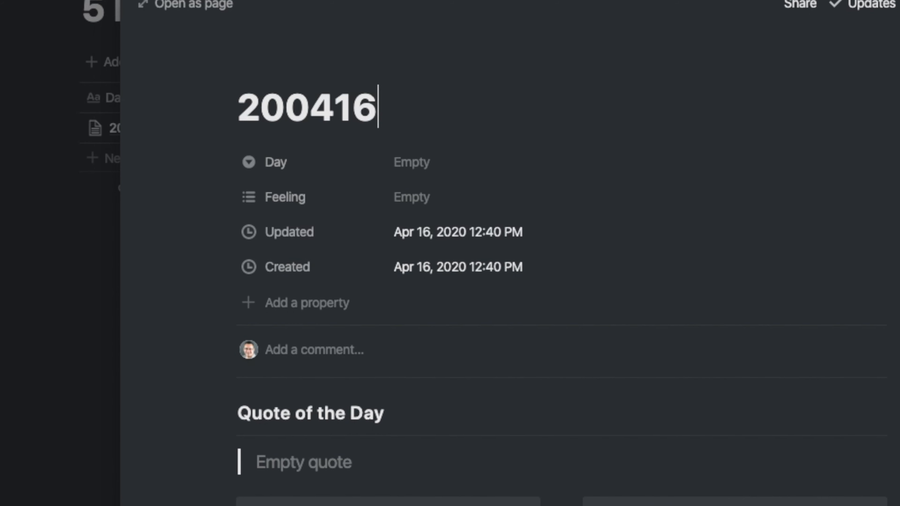
pyautogui.click(414, 166)
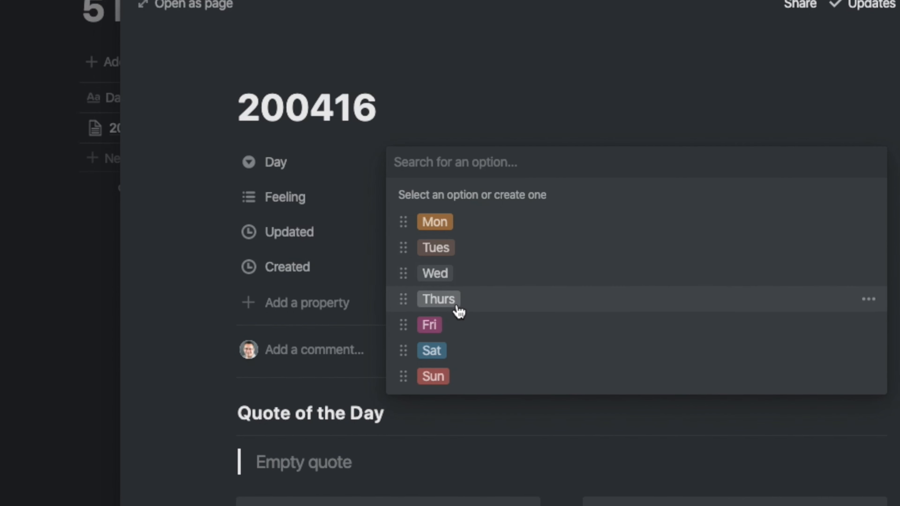
pyautogui.click(457, 301)
# Step: Reorder the Feeling options as Confused, Happy, Mad, Sad and set the 200416 entry's Feeling to Happy
pyautogui.click(422, 198)
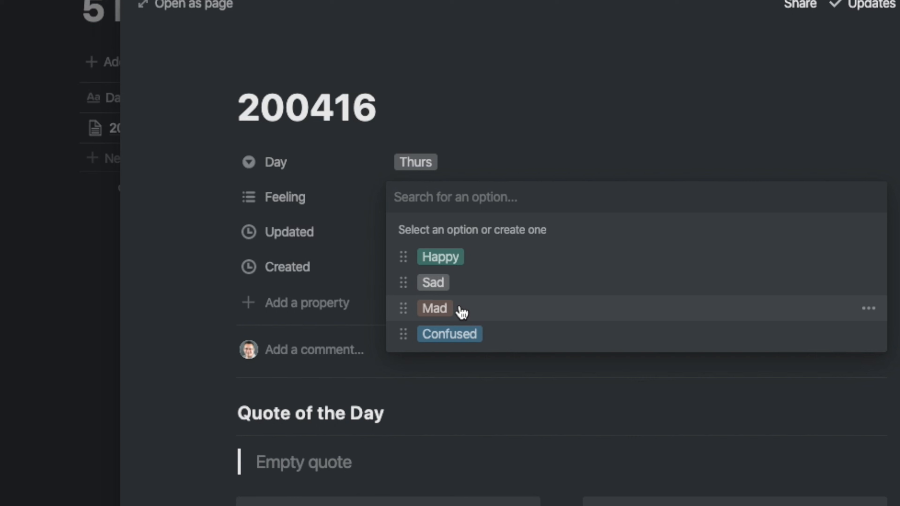
pyautogui.moveTo(404, 334); pyautogui.dragTo(398, 264)
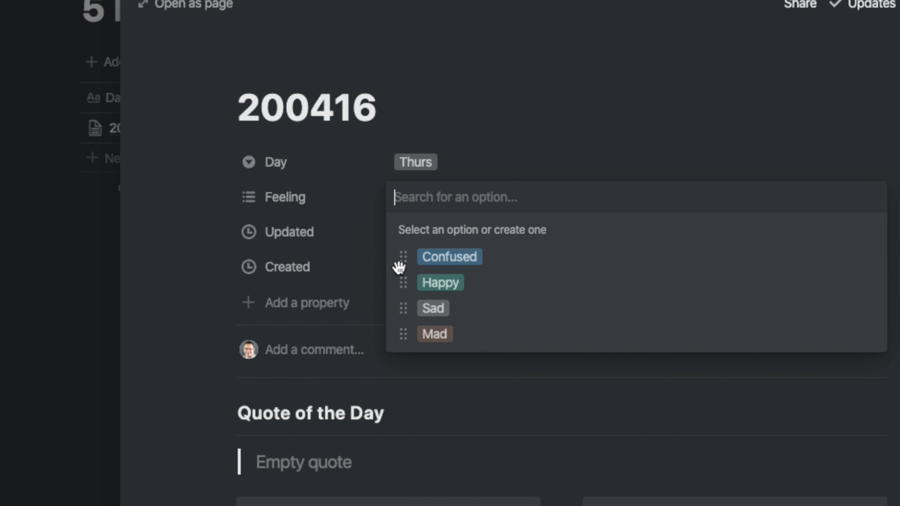
pyautogui.moveTo(395, 341); pyautogui.dragTo(400, 312)
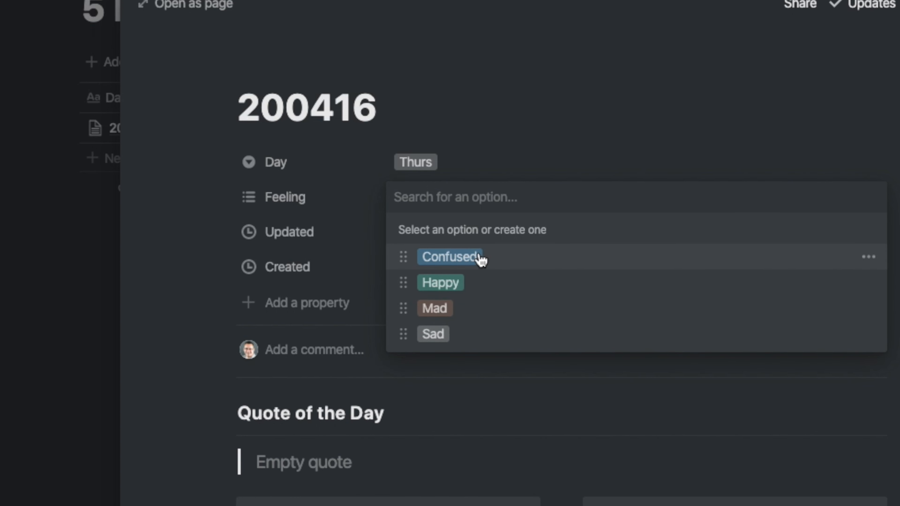
pyautogui.click(446, 284)
pyautogui.click(561, 113)
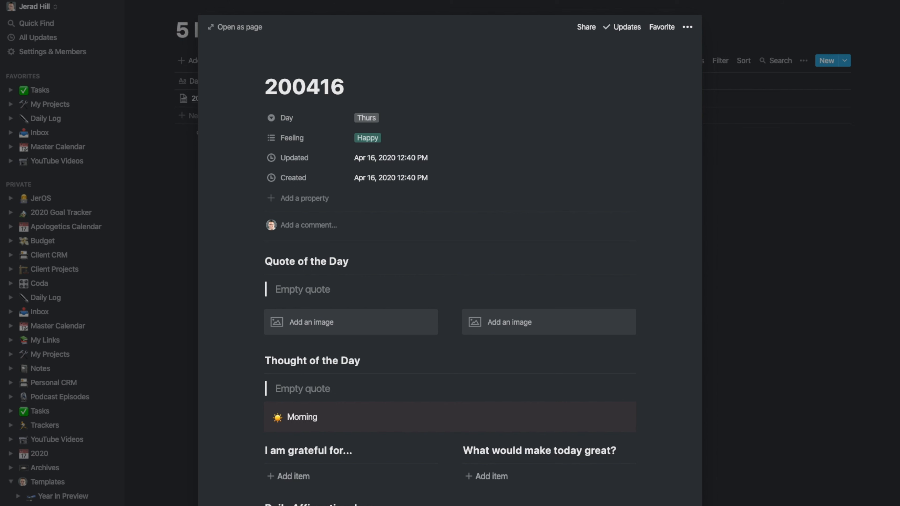
# Step: Enter "Never retreat. Never explain. Get it done and let them howl. ~Benjamin Jowett" as the Quote of the Day
pyautogui.click(318, 292)
pyautogui.write('Never retreat. Never explain. Get it done and let them howl.')
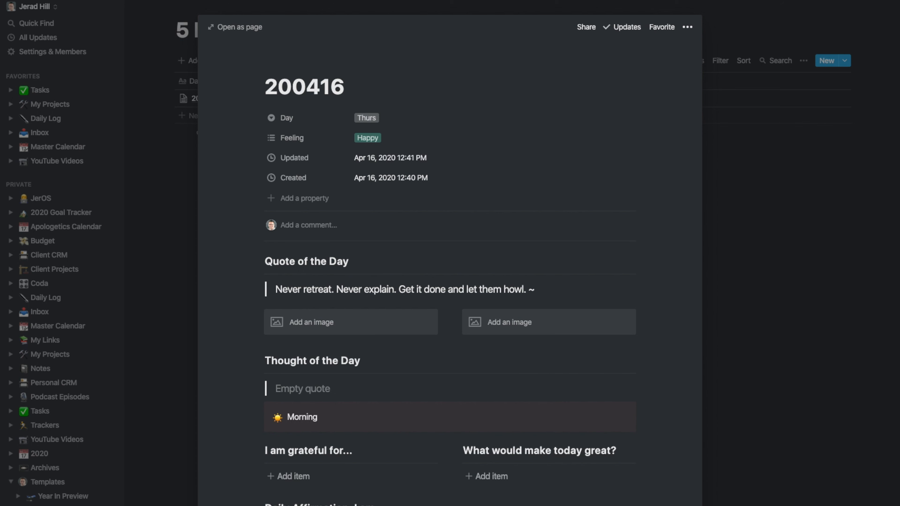
pyautogui.write('~Benjamin Jowett')
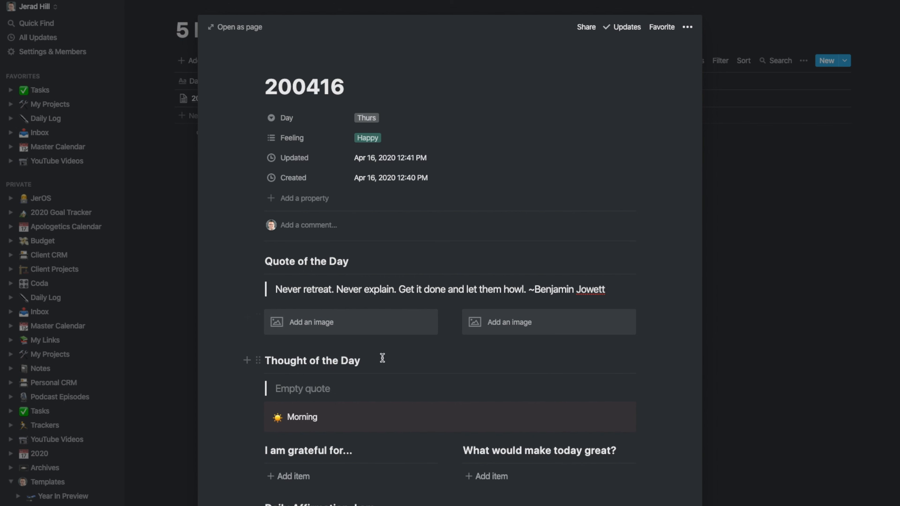
pyautogui.click(370, 322)
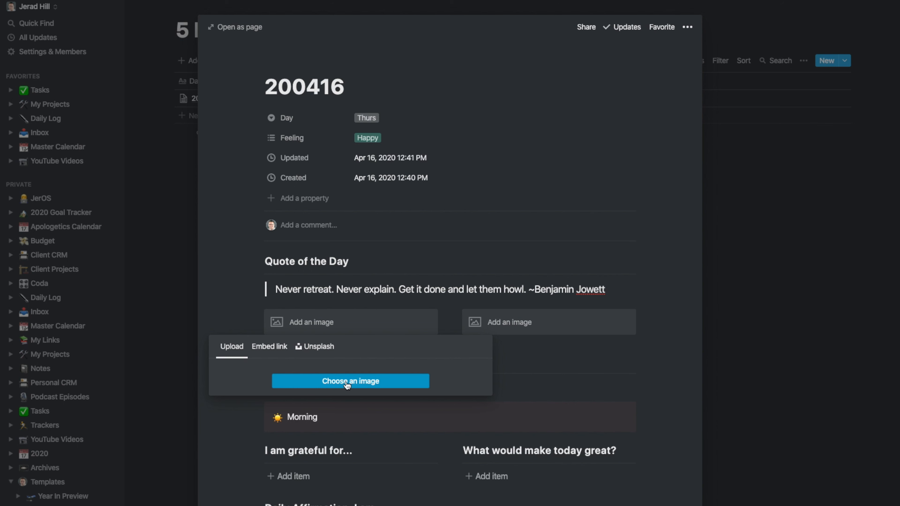
pyautogui.click(521, 346)
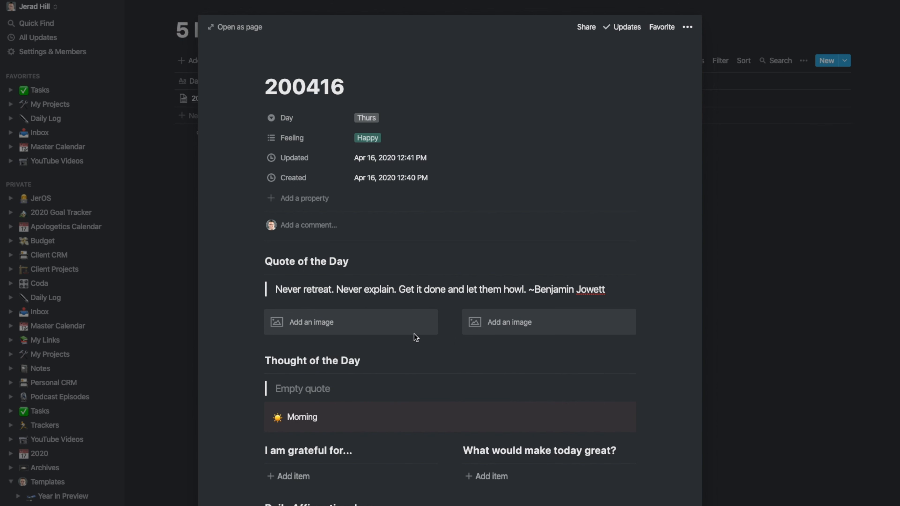
pyautogui.click(309, 390)
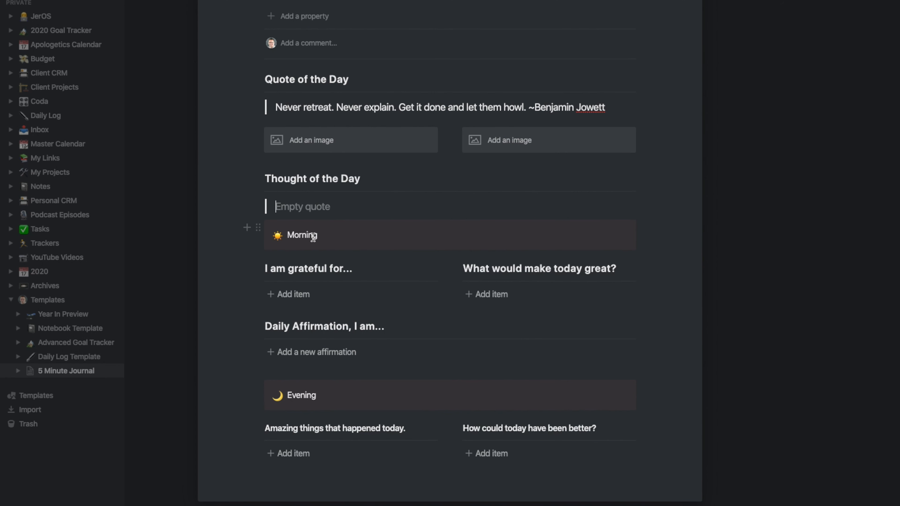
# Step: Add the numbered items "Family" and "Having a job" under I am grateful for in the Morning section
pyautogui.click(307, 295)
pyautogui.write('Famil')
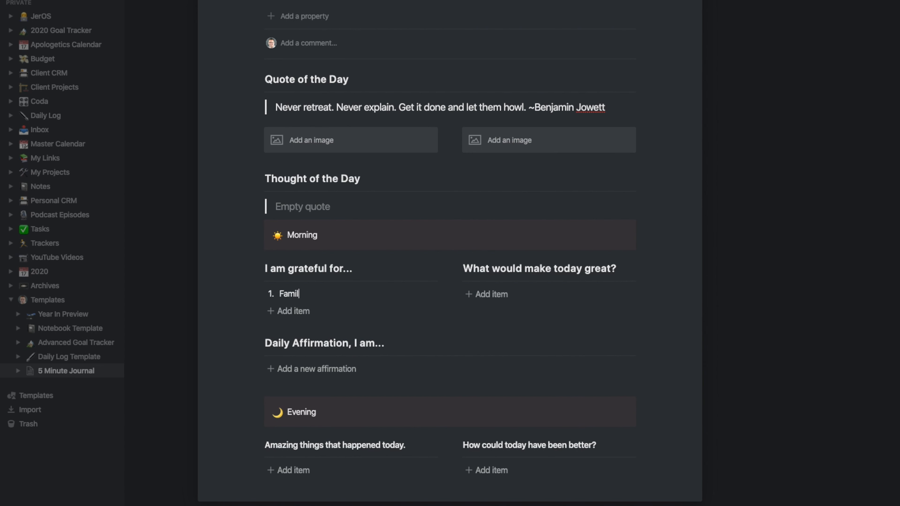
pyautogui.write('y')
pyautogui.press('Return')
pyautogui.write('Having a job')
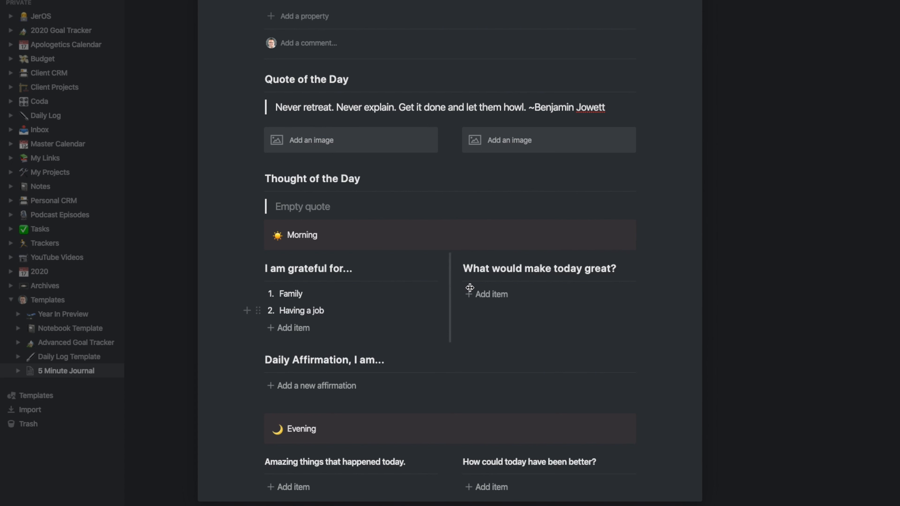
# Step: Add the bullets "Got a Notion tutorial uploaded" and "Spend time with kids" under What would make today great
pyautogui.click(506, 296)
pyautogui.write('Go')
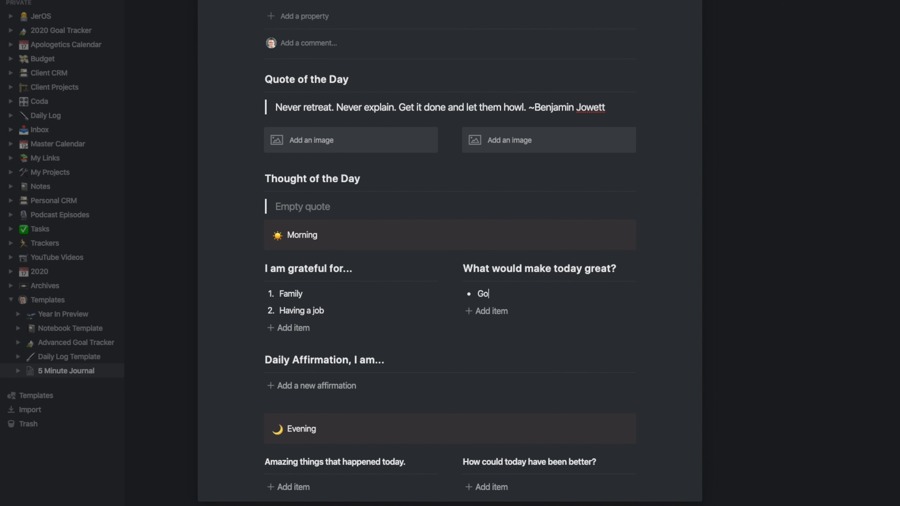
pyautogui.write('t a Notion tutorial uploaded')
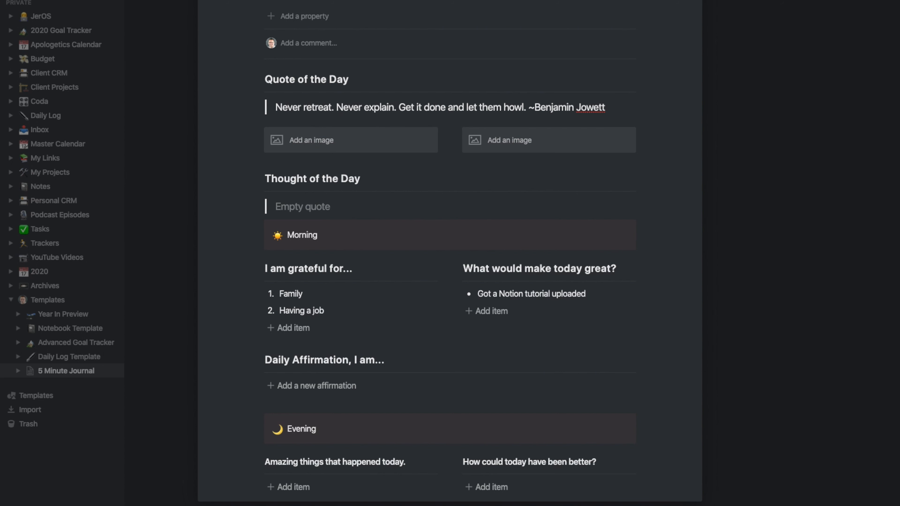
pyautogui.click(507, 312)
pyautogui.write('Spend time with kids')
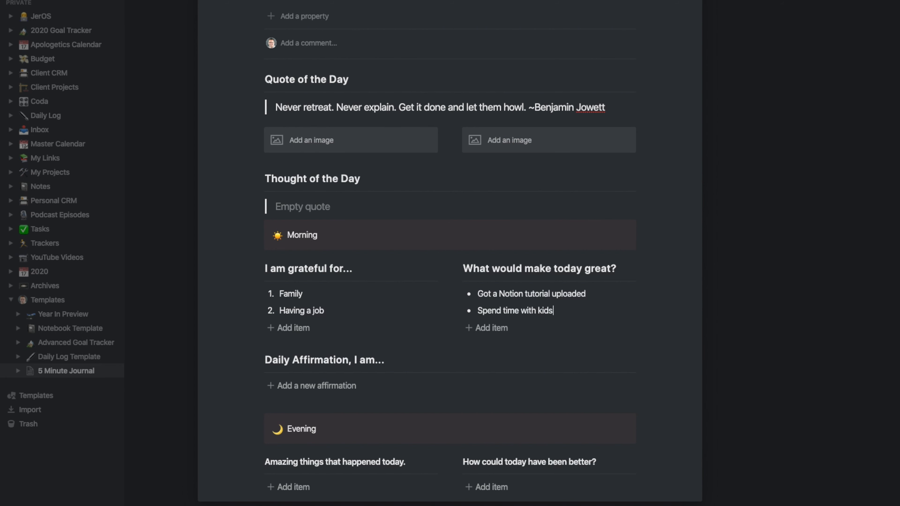
# Step: Add the daily affirmation "I am confident even behind the mic." and close the 200416 entry
pyautogui.scroll(-2, 406, 242)
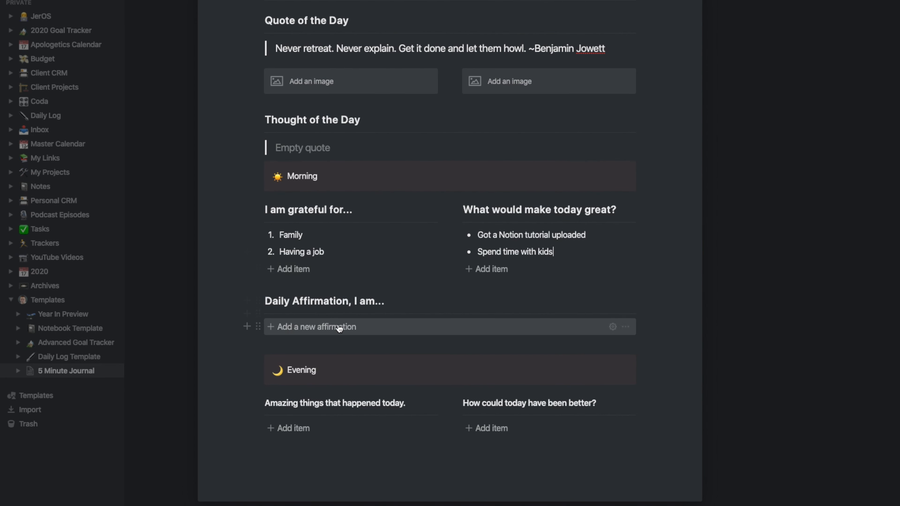
pyautogui.click(286, 328)
pyautogui.write('I am confident even behind the mic.')
pyautogui.scroll(-1, 380, 400)
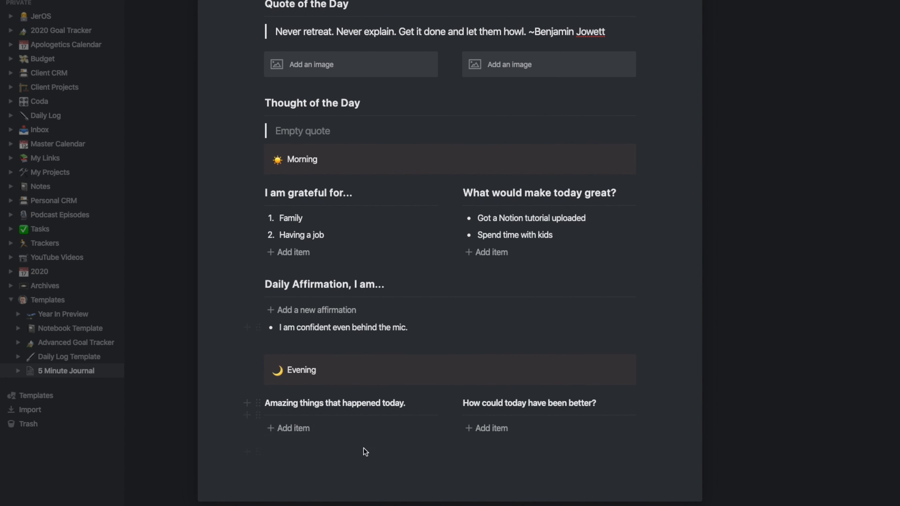
pyautogui.click(841, 306)
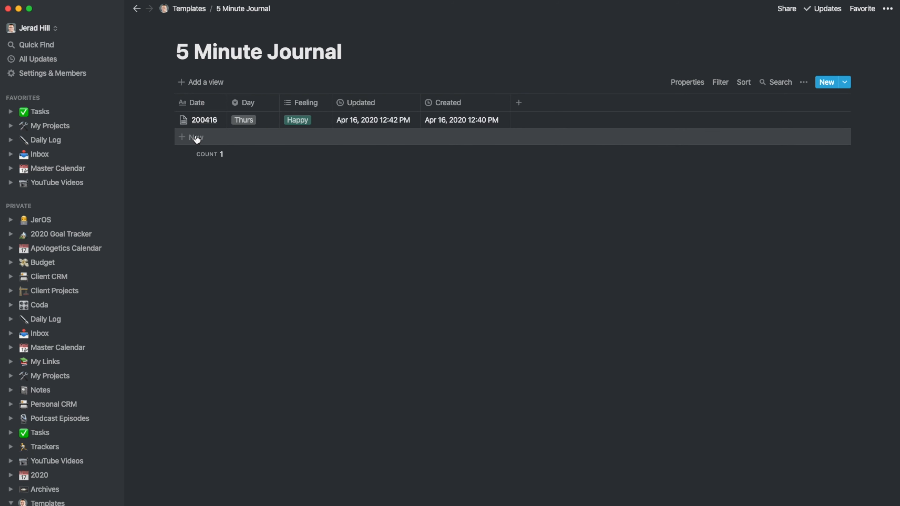
# Step: Add two more entries to the journal table, titled 200415 and 200414
pyautogui.click(196, 138)
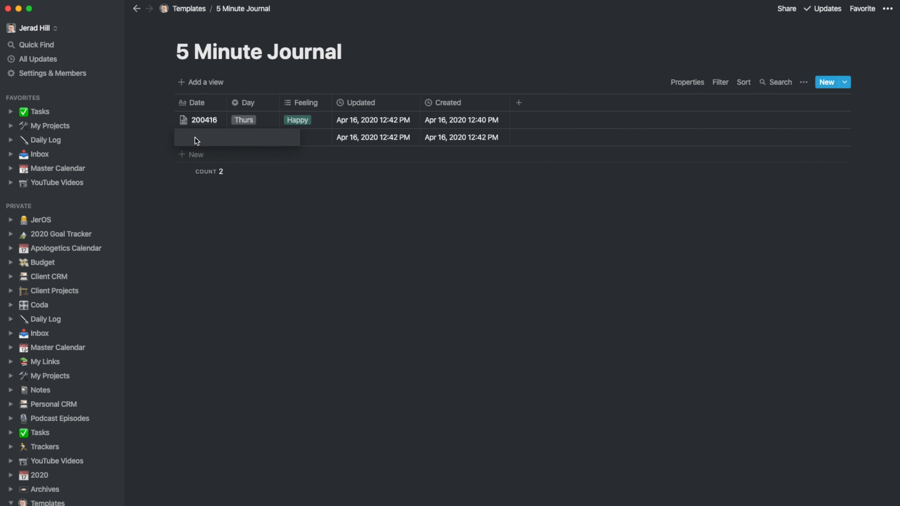
pyautogui.write('200415')
pyautogui.press('Return')
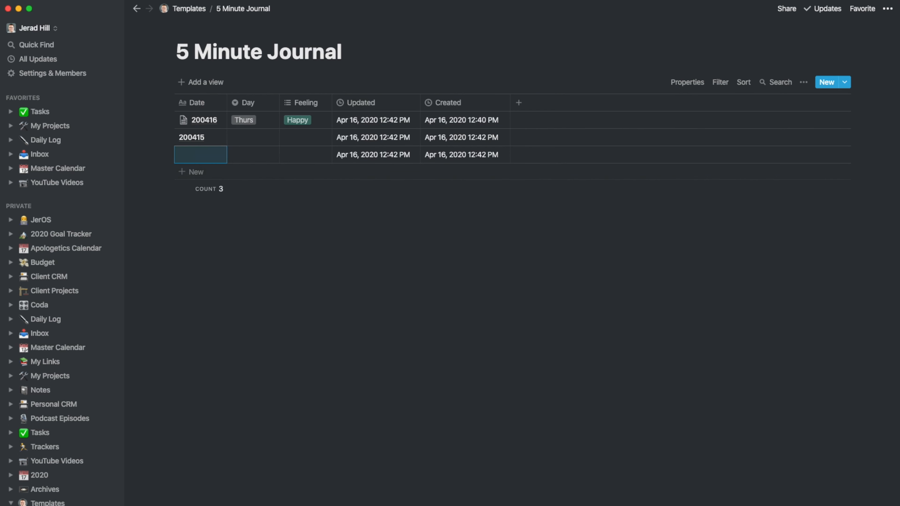
pyautogui.write('200414')
pyautogui.press('Return')
# Step: Apply the Daily Template to the 200415 and 200414 entries and delete the untitled empty row
pyautogui.click(209, 137)
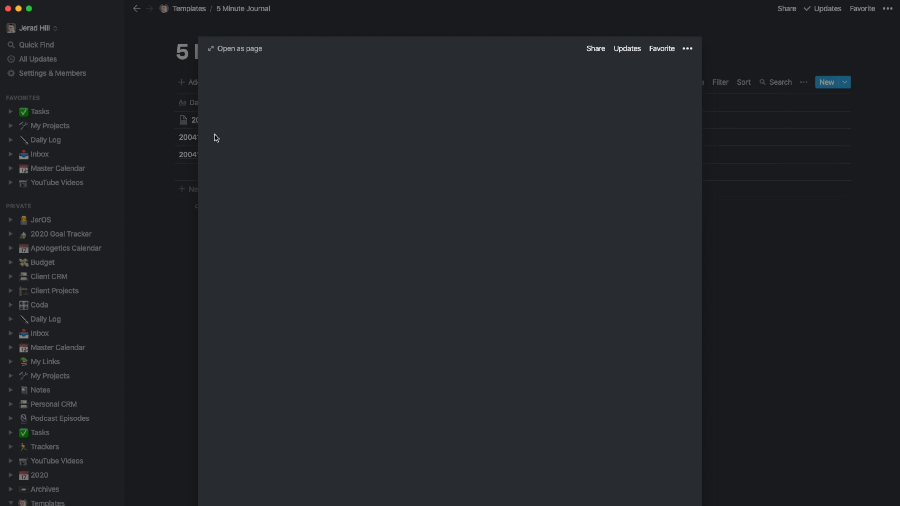
pyautogui.click(312, 312)
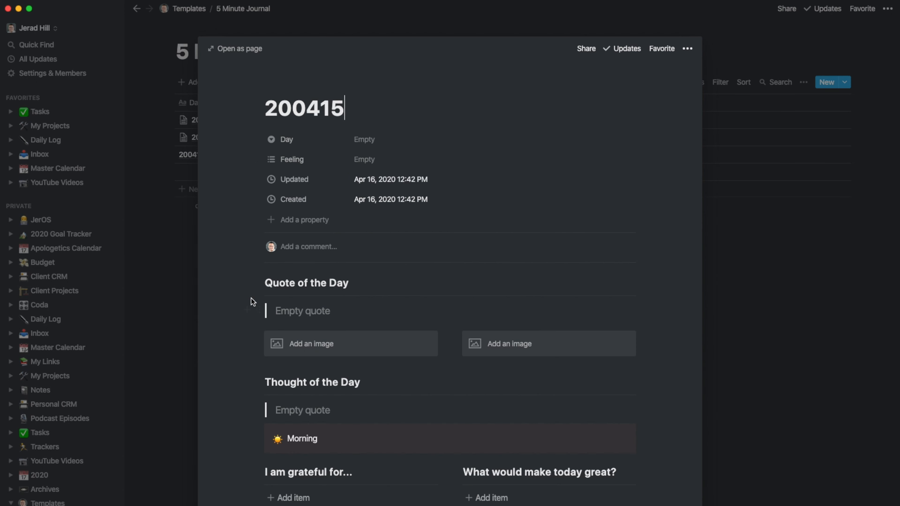
pyautogui.click(167, 306)
pyautogui.click(218, 155)
pyautogui.click(302, 310)
pyautogui.click(182, 250)
pyautogui.rightClick(211, 175)
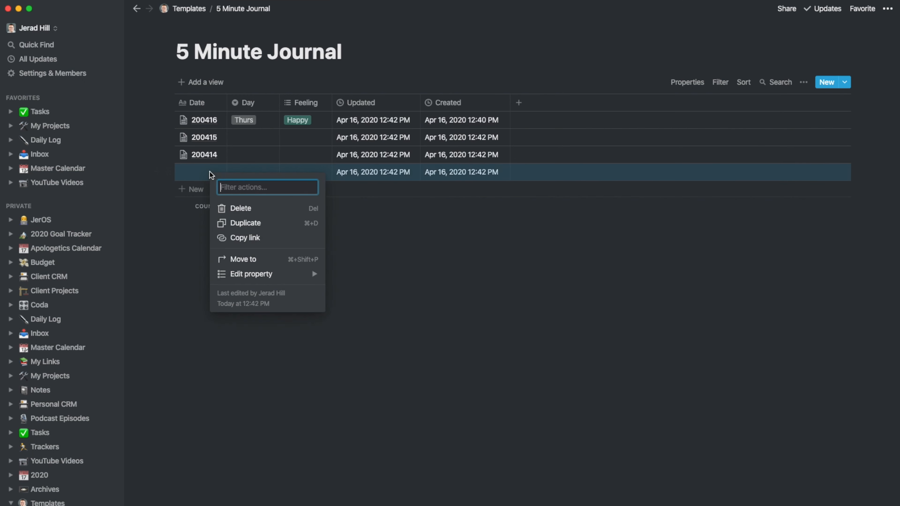
pyautogui.click(232, 208)
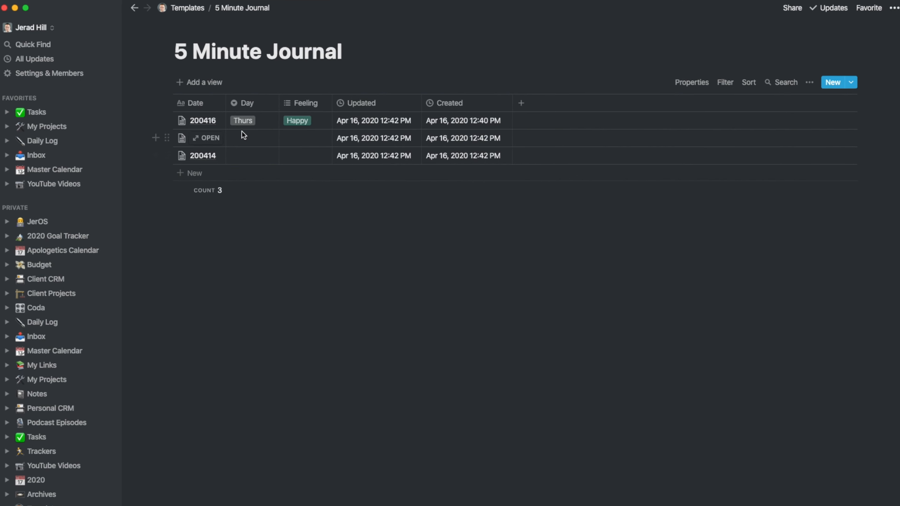
# Step: Set the Day to Wed for the 200415 entry and to Tues for the 200414 entry
pyautogui.click(246, 139)
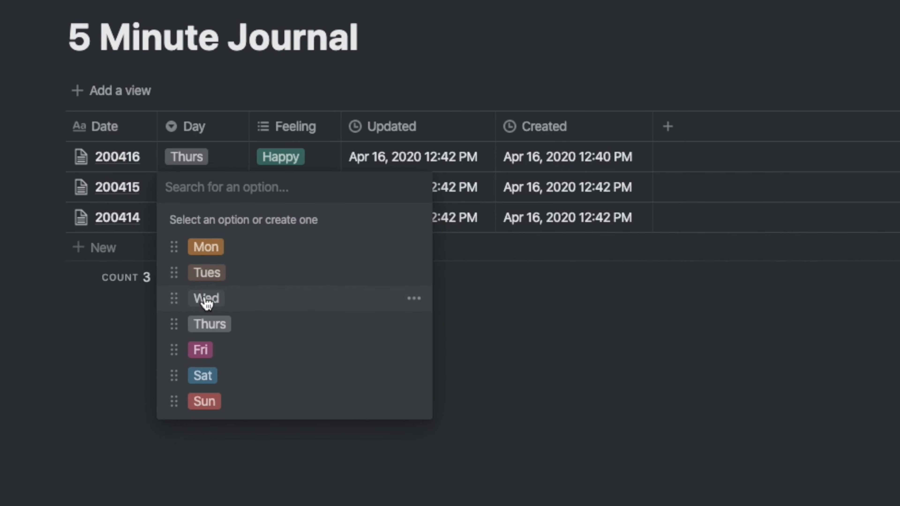
pyautogui.click(206, 299)
pyautogui.click(195, 228)
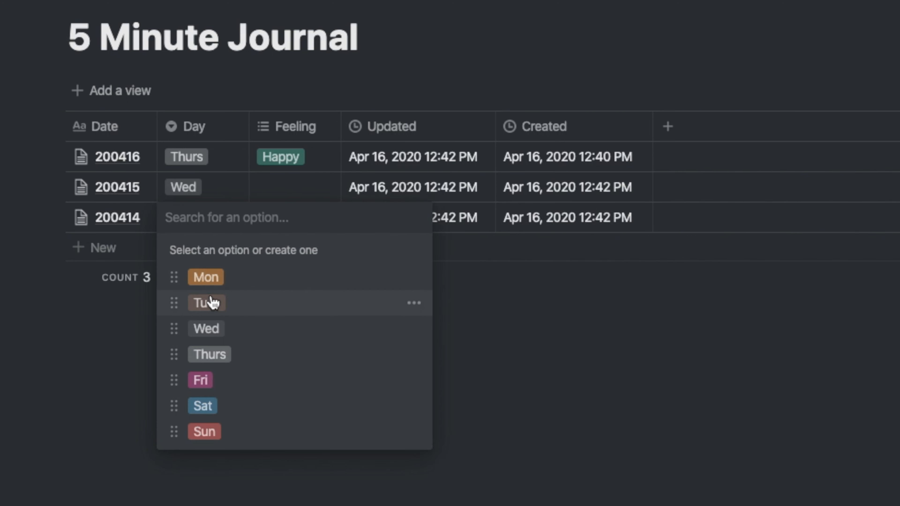
pyautogui.click(209, 302)
# Step: Set the Feeling to Confused for the 200415 entry and to Mad for the 200414 entry
pyautogui.click(288, 188)
pyautogui.click(304, 255)
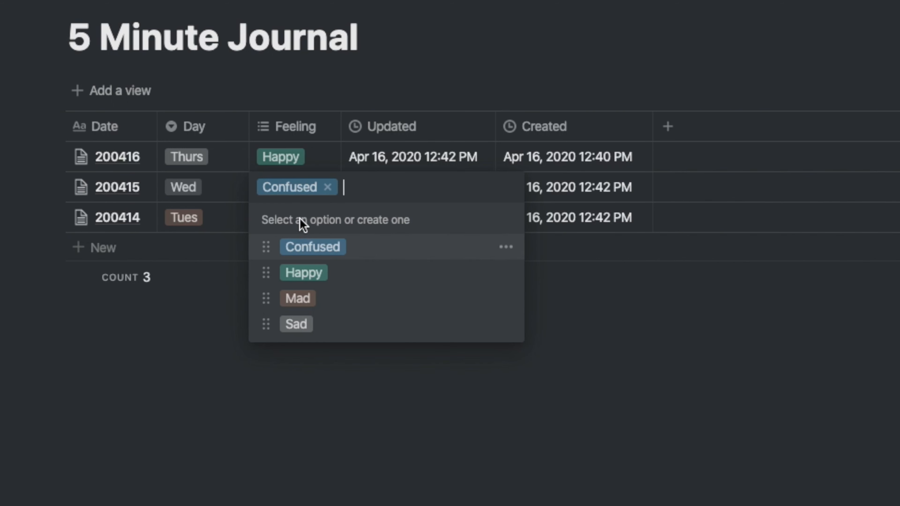
pyautogui.click(221, 334)
pyautogui.click(276, 218)
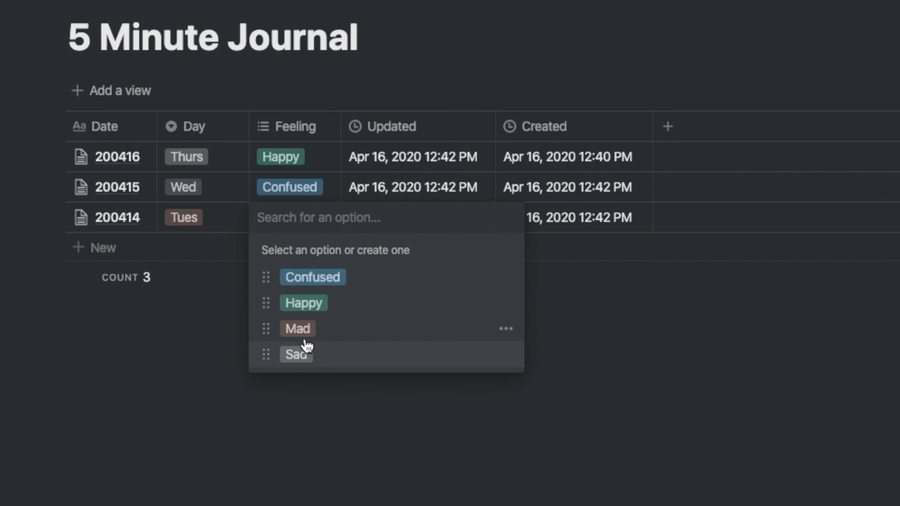
pyautogui.click(301, 333)
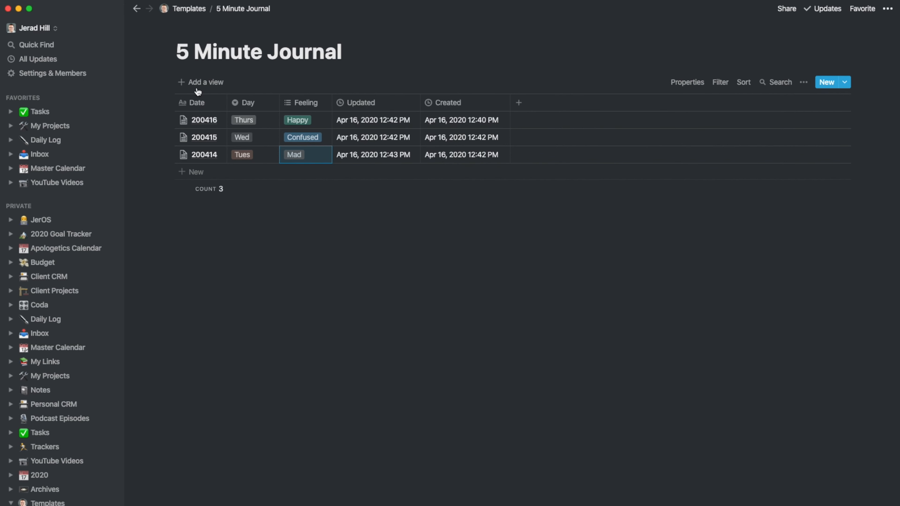
# Step: Add a Board view named By Day to the 5 Minute Journal database
pyautogui.click(216, 81)
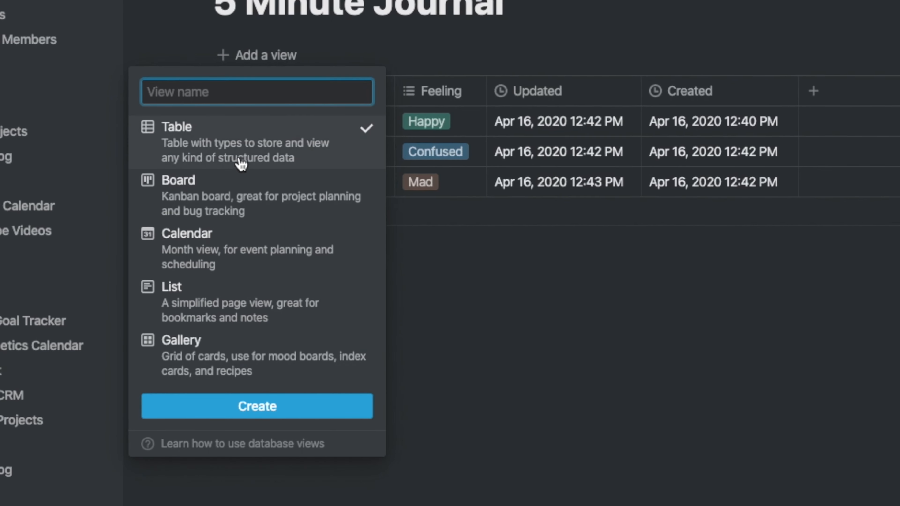
pyautogui.moveTo(233, 205)
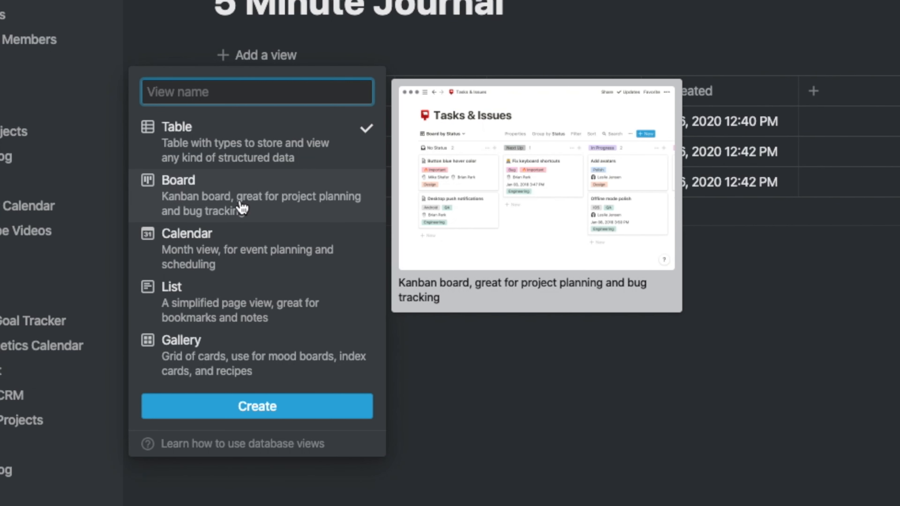
pyautogui.click(241, 210)
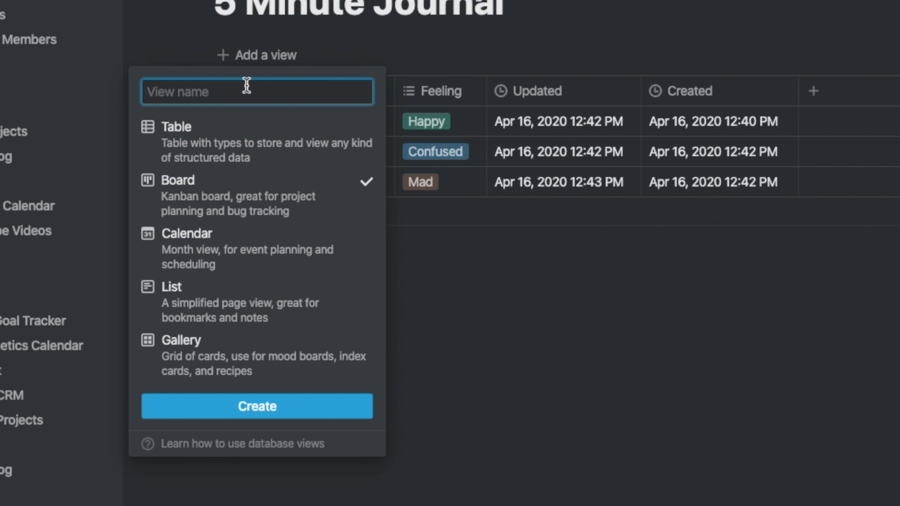
pyautogui.write('By Day')
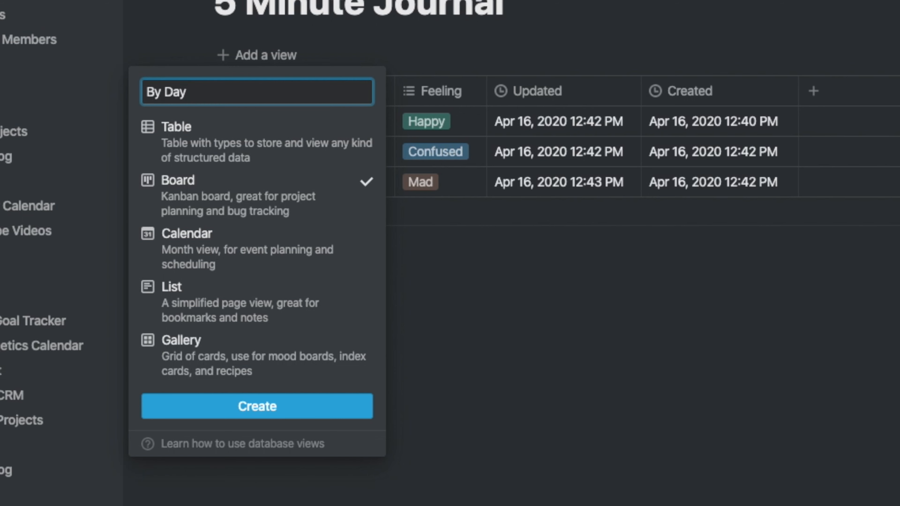
pyautogui.press('Return')
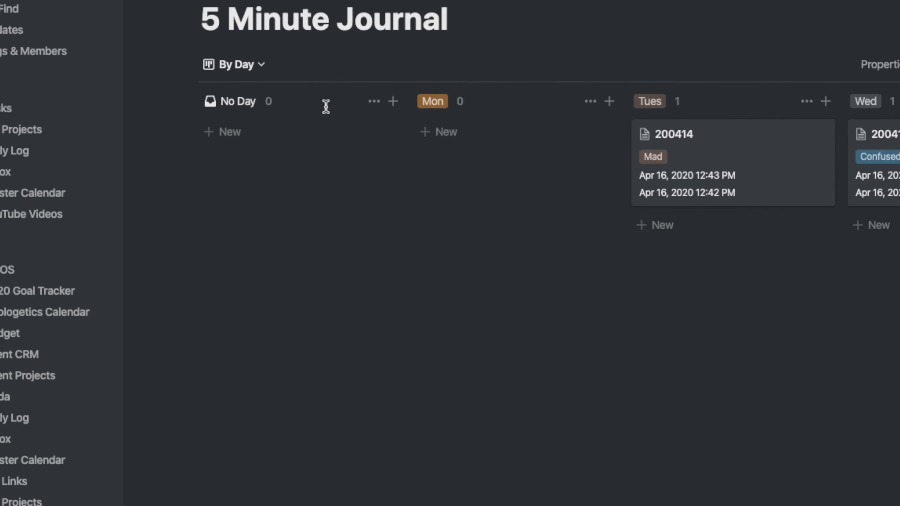
# Step: Hide the No Day column on the By Day board and look across the remaining day columns
pyautogui.click(374, 101)
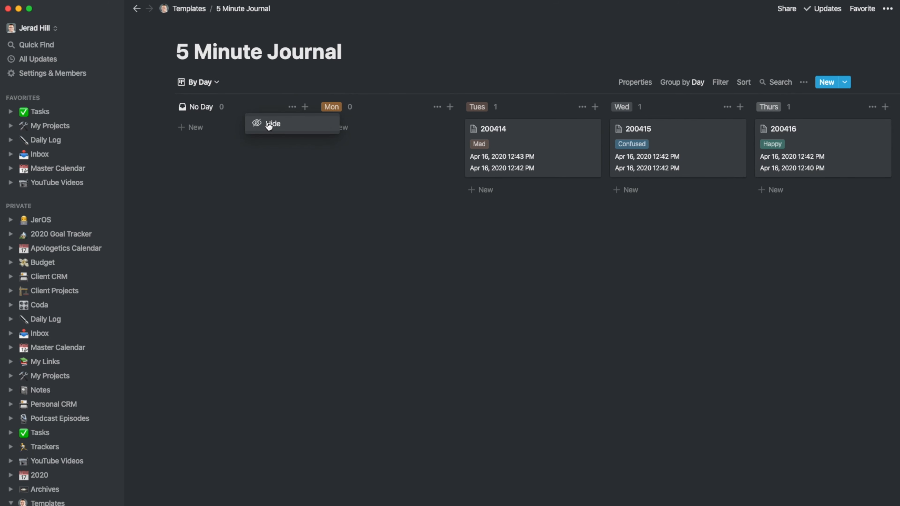
pyautogui.click(269, 124)
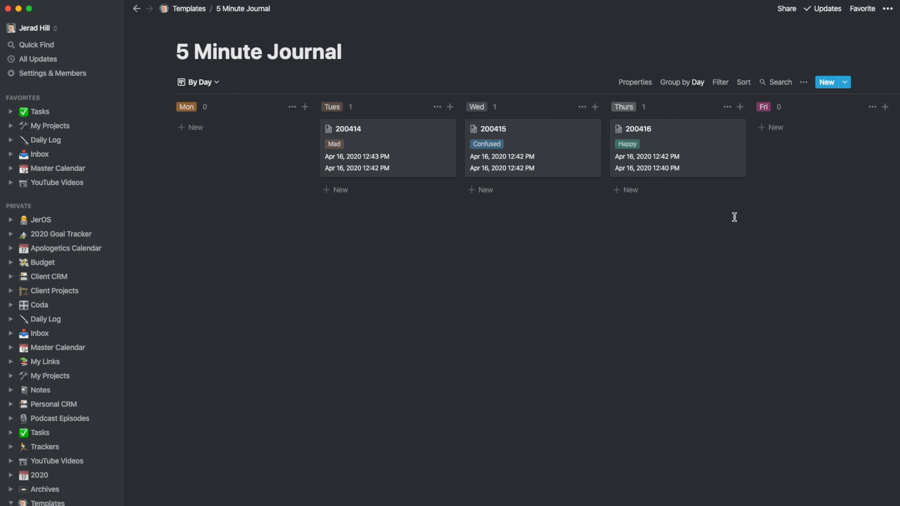
pyautogui.hscroll(5, 734, 217)
pyautogui.hscroll(-5, 754, 143)
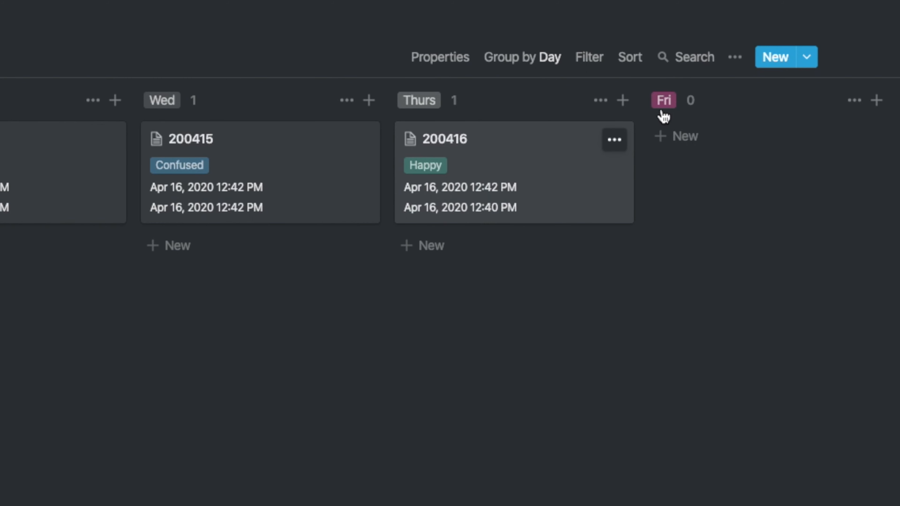
# Step: Hide the Updated and Created properties on the By Day board's cards
pyautogui.click(736, 59)
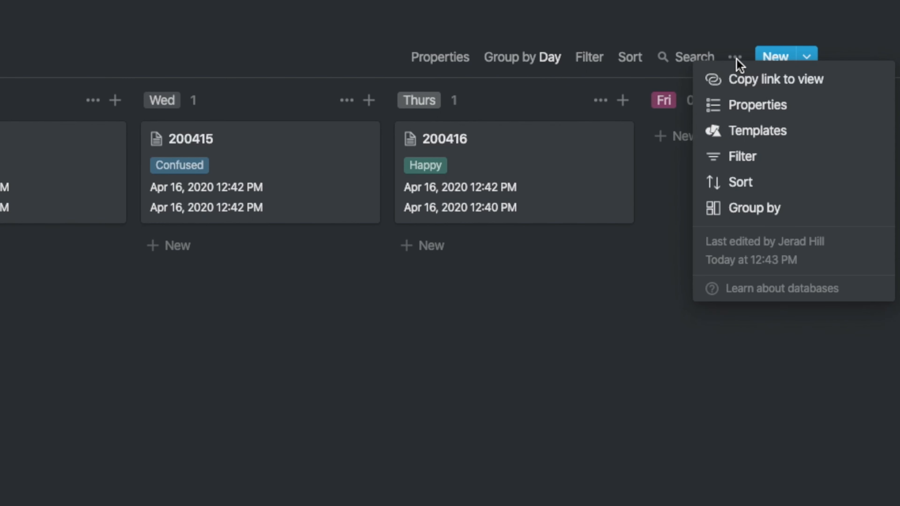
pyautogui.click(738, 104)
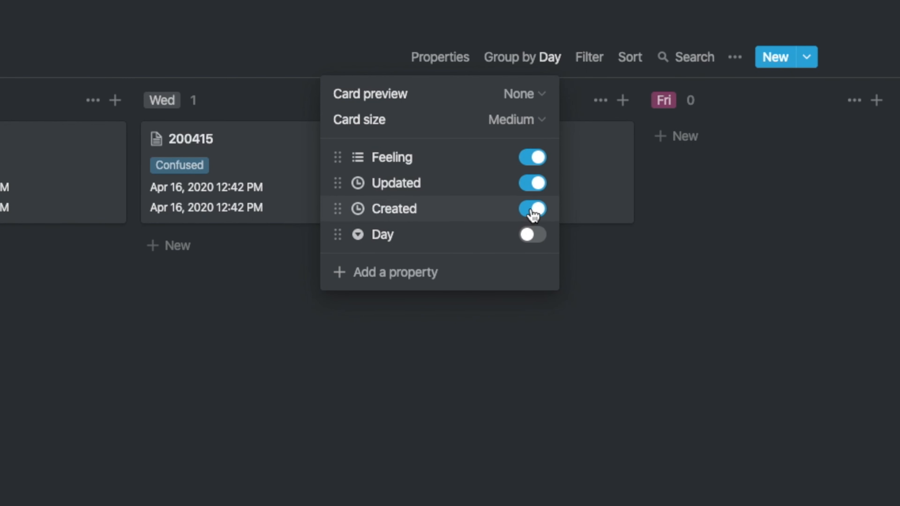
pyautogui.click(533, 184)
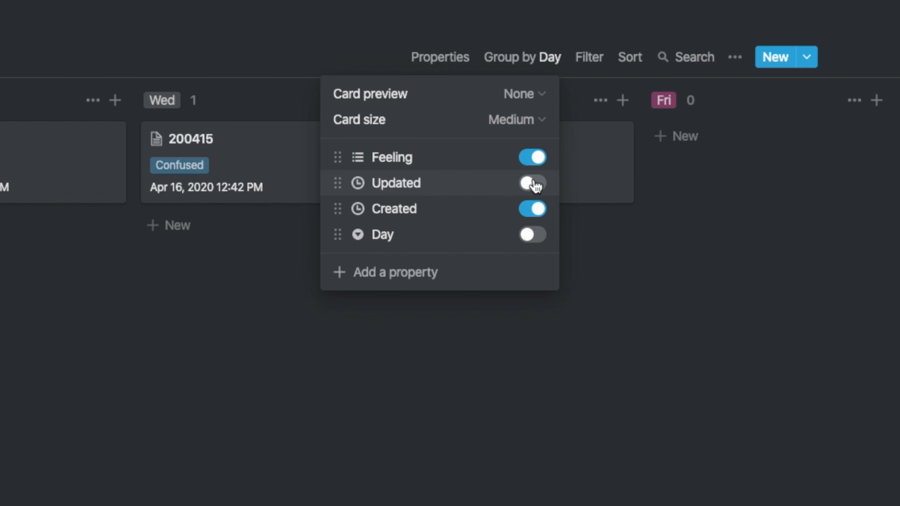
pyautogui.click(533, 210)
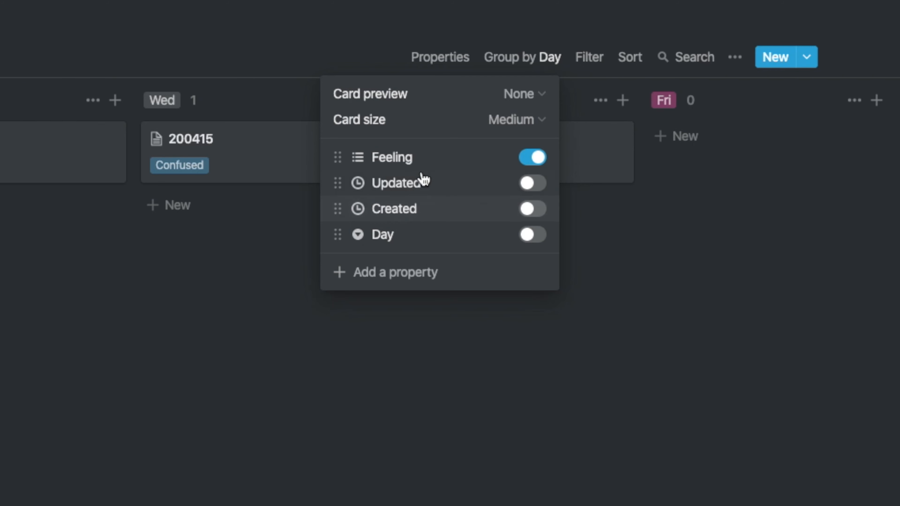
# Step: Try Page cover and Page content as the board's card preview, and set it back to None
pyautogui.click(519, 103)
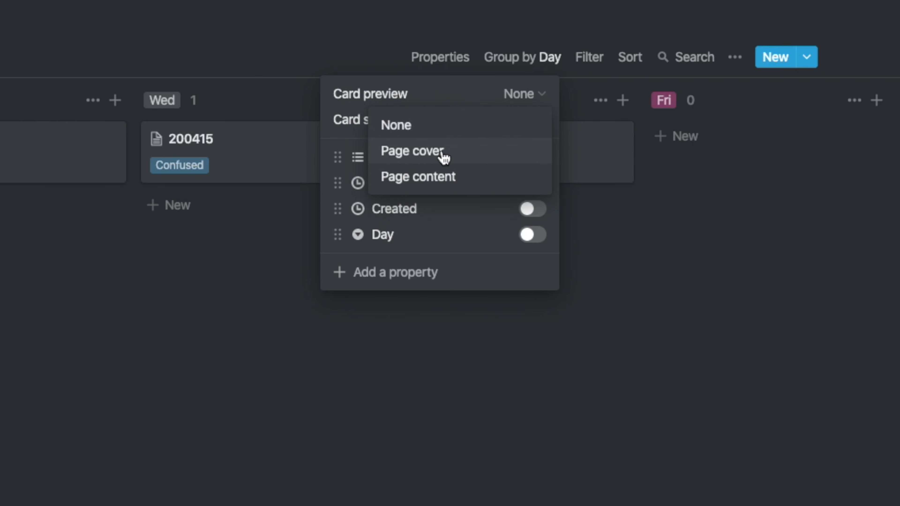
pyautogui.click(443, 153)
pyautogui.click(511, 94)
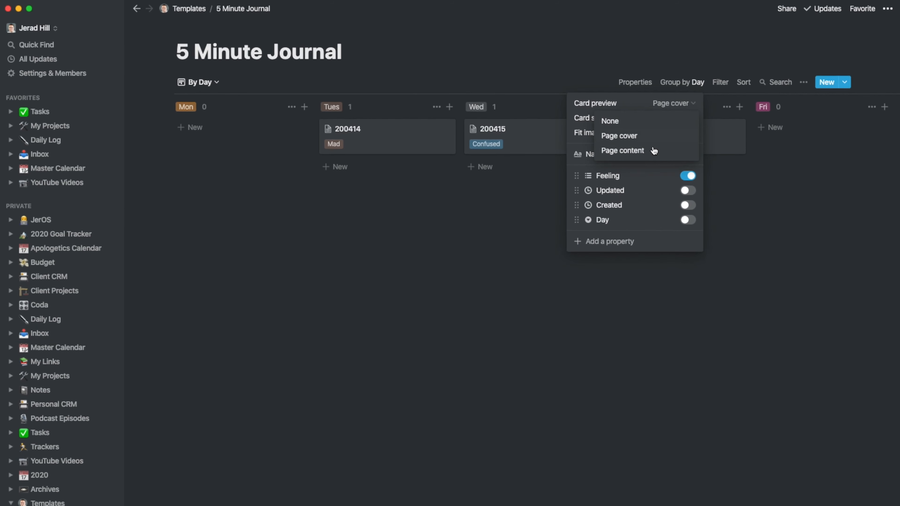
pyautogui.click(651, 153)
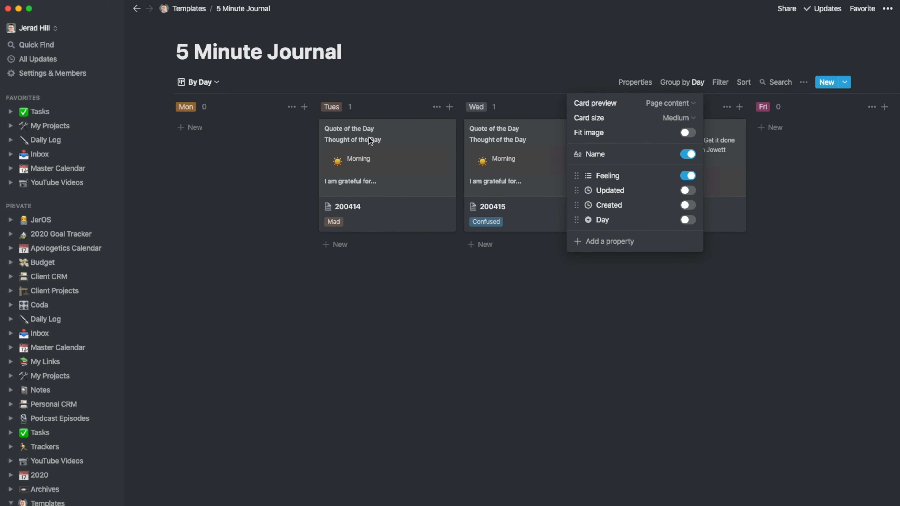
pyautogui.click(675, 103)
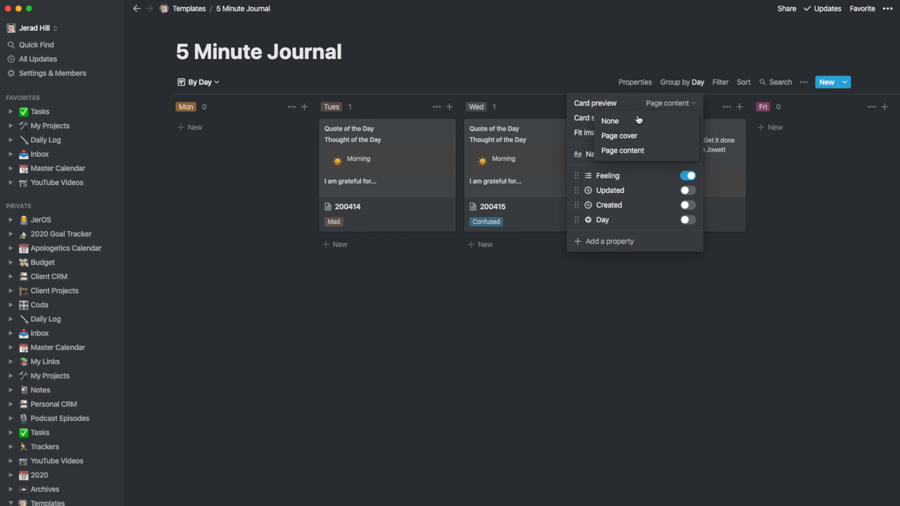
pyautogui.click(619, 122)
pyautogui.click(519, 261)
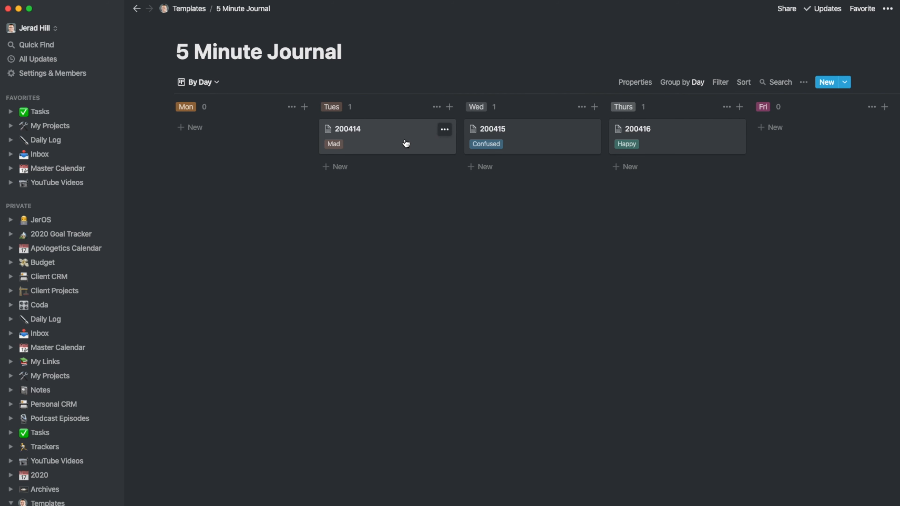
# Step: View the journal in the Default view table and return to the By Day board
pyautogui.click(209, 83)
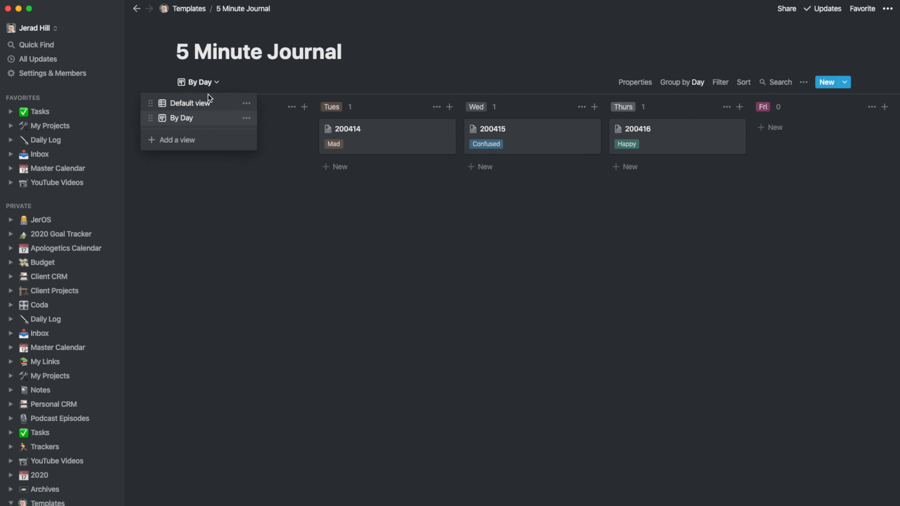
pyautogui.click(206, 106)
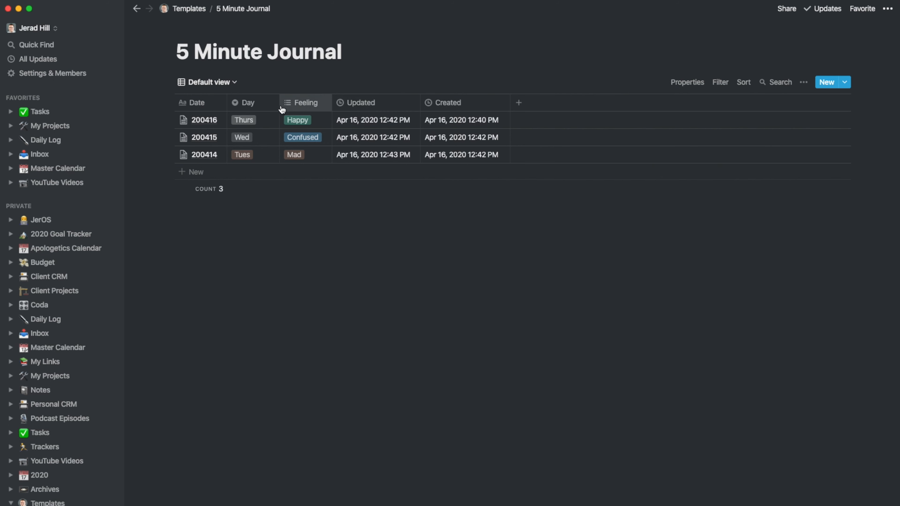
pyautogui.click(215, 88)
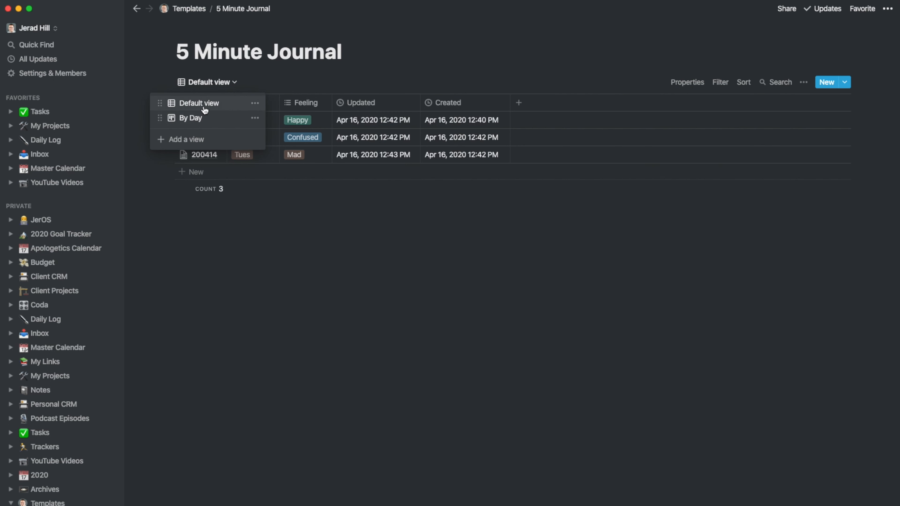
pyautogui.click(203, 120)
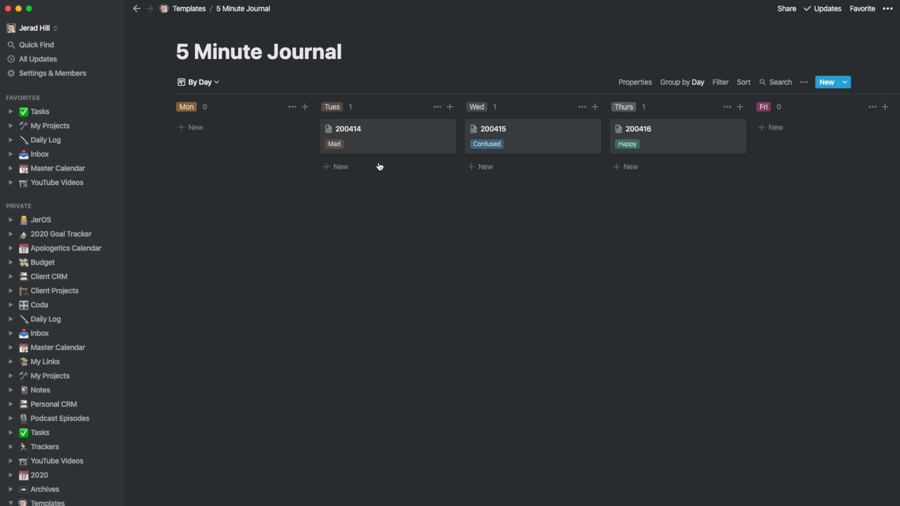
# Step: Rename the By Day board view to By Feeling and group its cards by Feeling
pyautogui.click(217, 82)
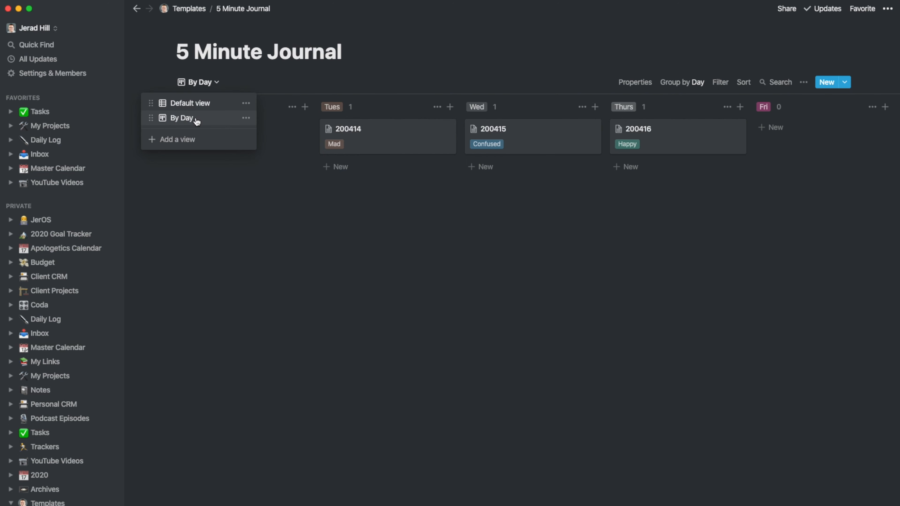
pyautogui.click(248, 118)
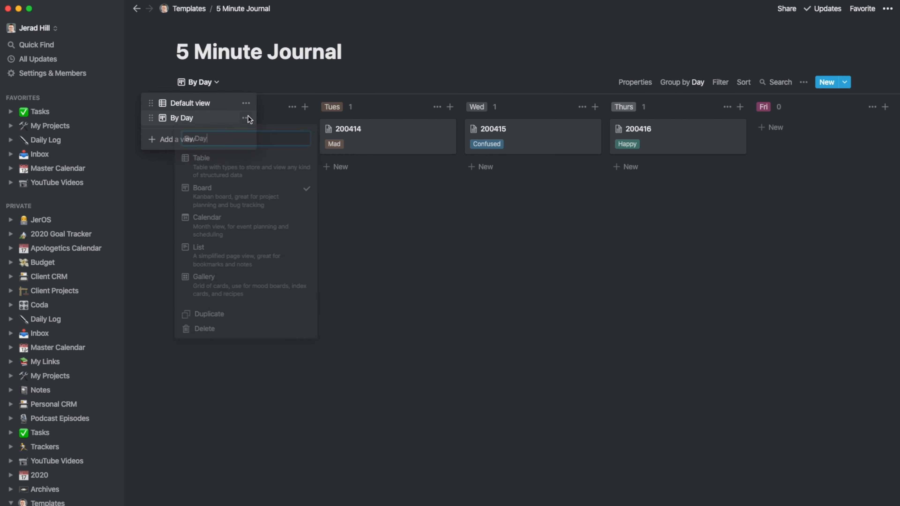
pyautogui.doubleClick(198, 136)
pyautogui.write('Feeling')
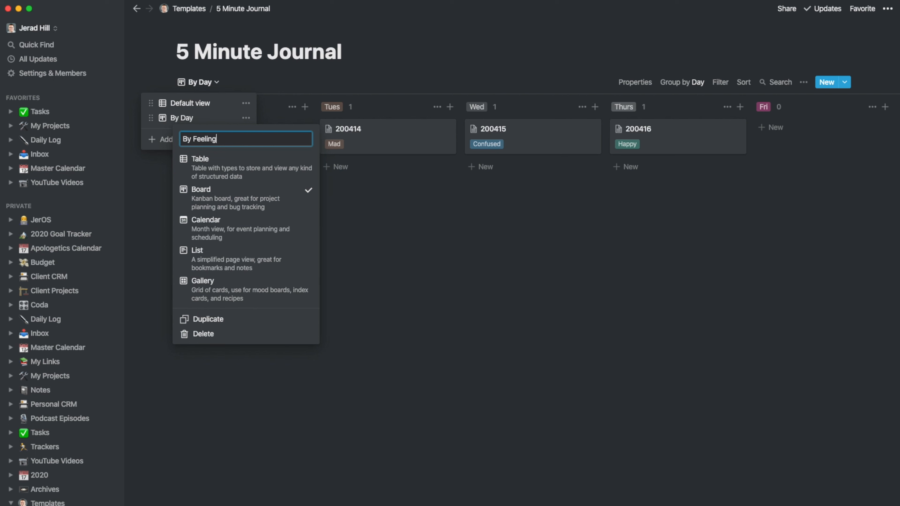
pyautogui.press('Return')
pyautogui.click(502, 37)
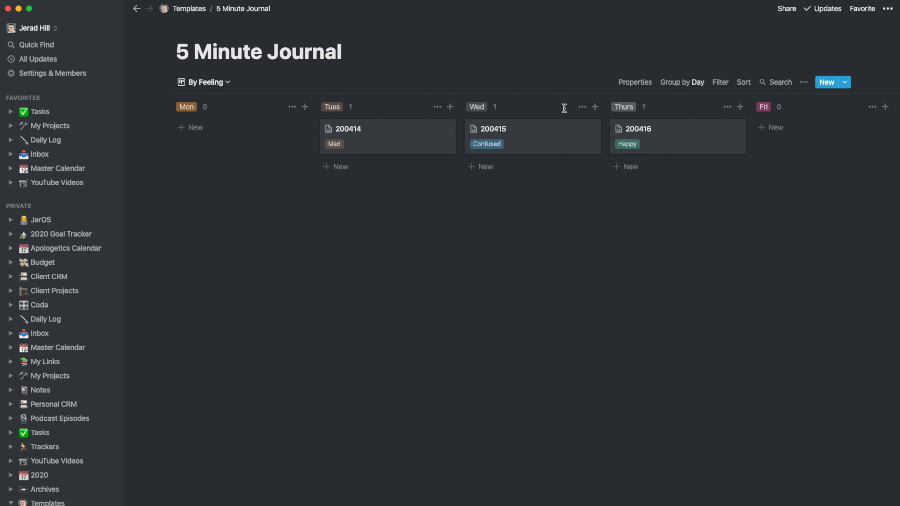
pyautogui.click(698, 83)
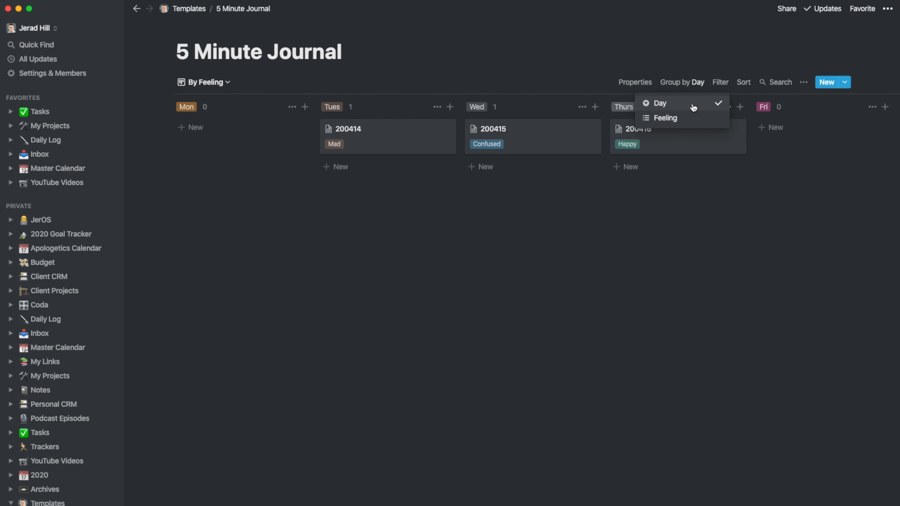
pyautogui.click(678, 121)
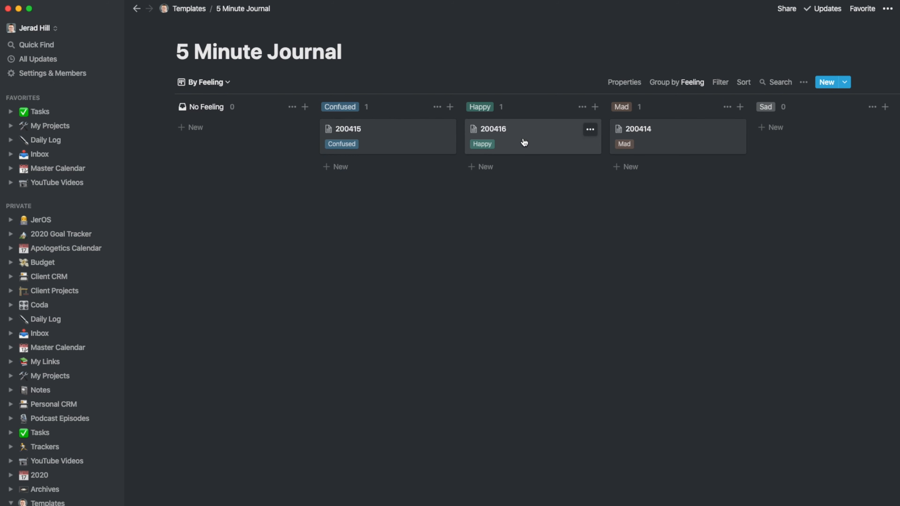
# Step: Add Confused as a second Feeling on the 200414 entry and return to the board
pyautogui.click(620, 142)
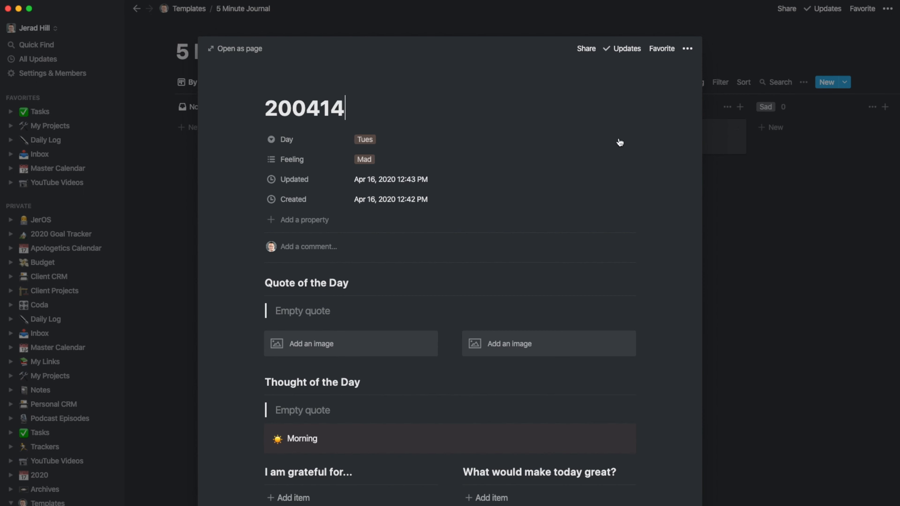
pyautogui.click(388, 161)
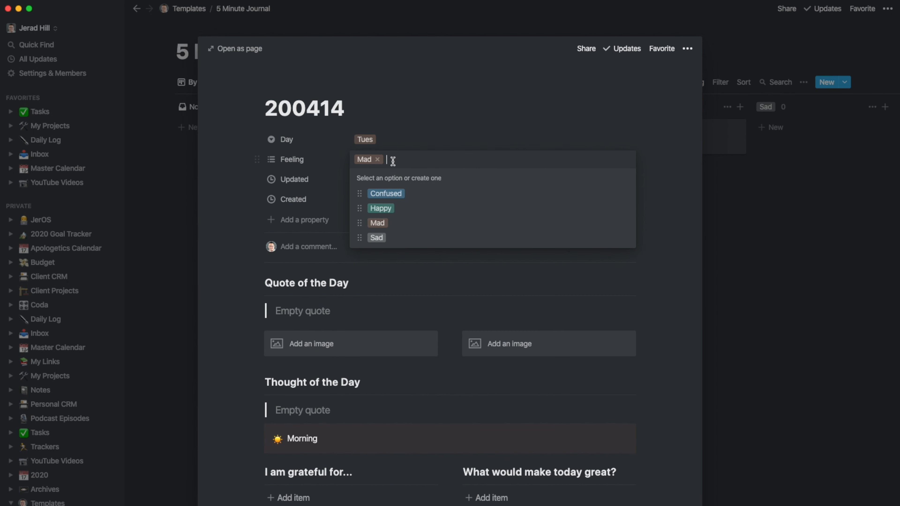
pyautogui.click(389, 194)
pyautogui.click(635, 10)
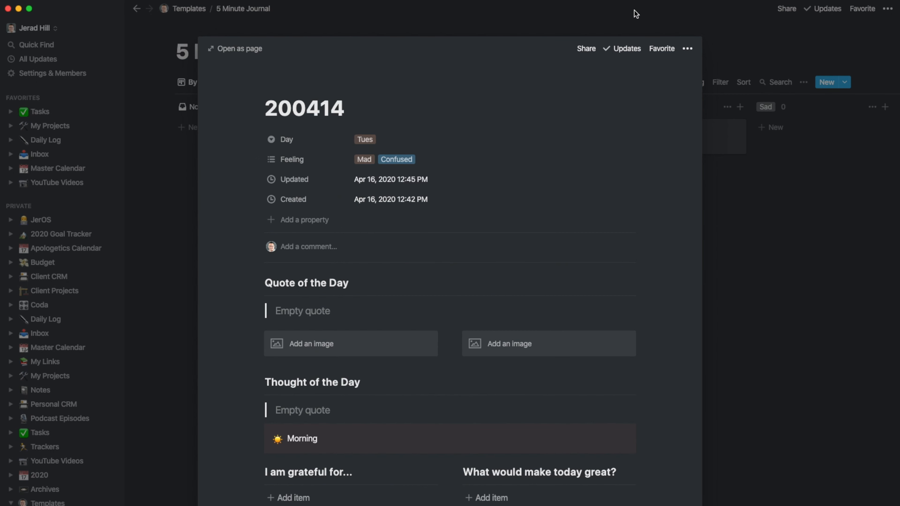
pyautogui.click(634, 15)
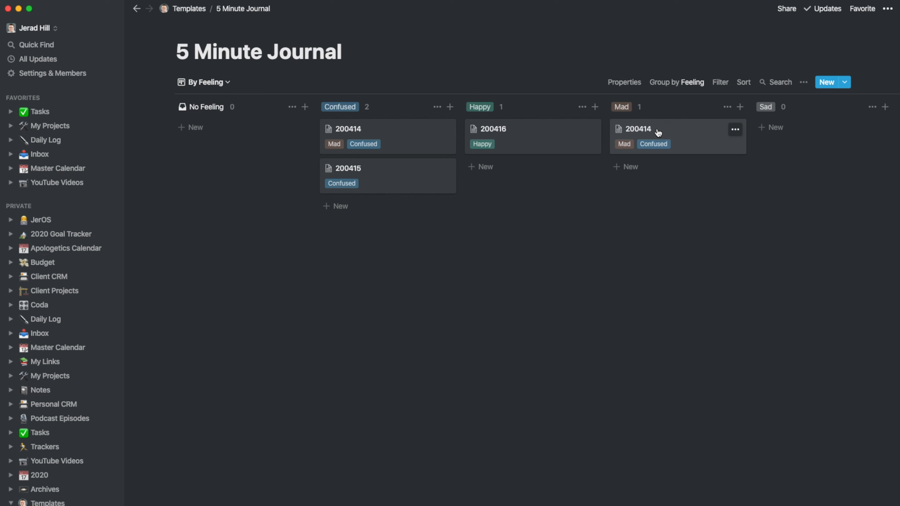
# Step: Look through the 200415 entry from the Confused column, close it, and open the 200416 entry from the Happy column
pyautogui.click(387, 176)
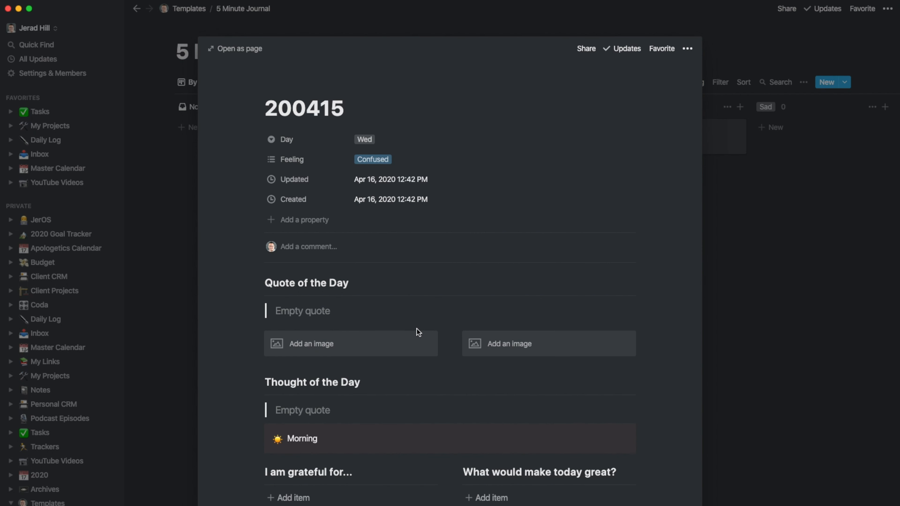
pyautogui.scroll(-2, 418, 332)
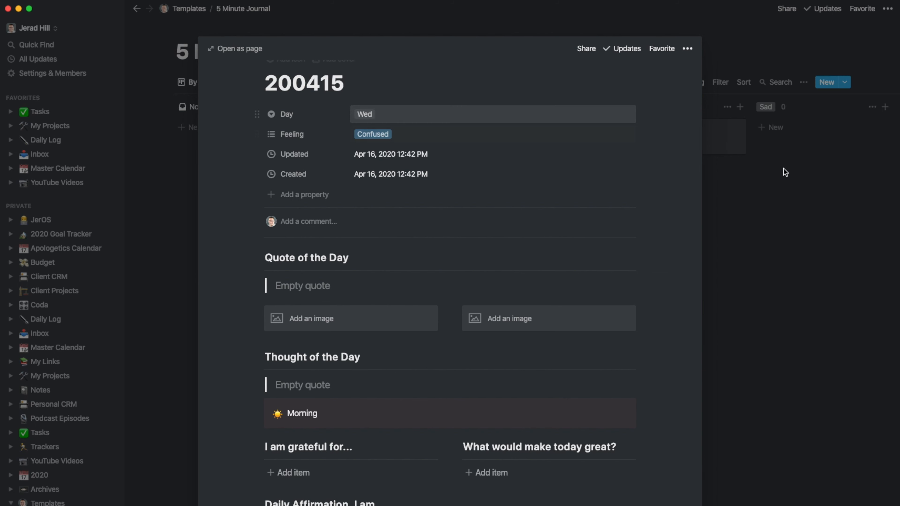
pyautogui.click(872, 258)
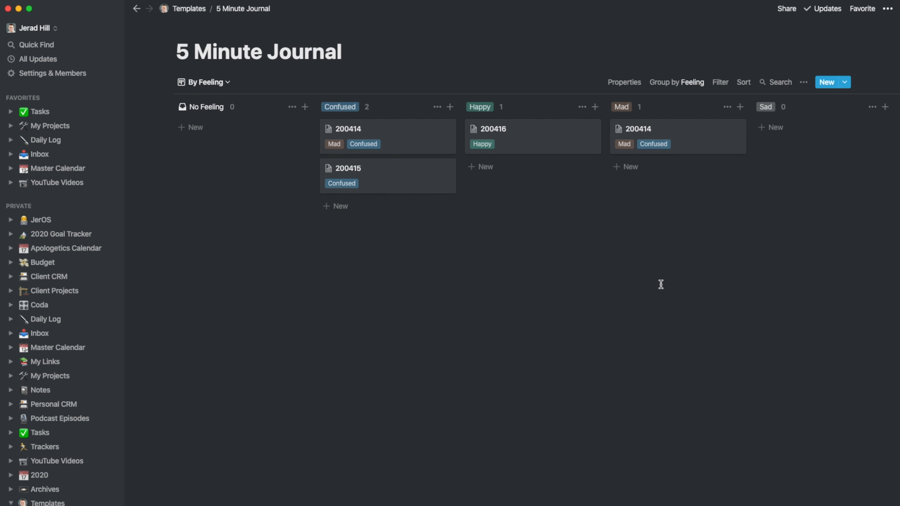
pyautogui.click(544, 129)
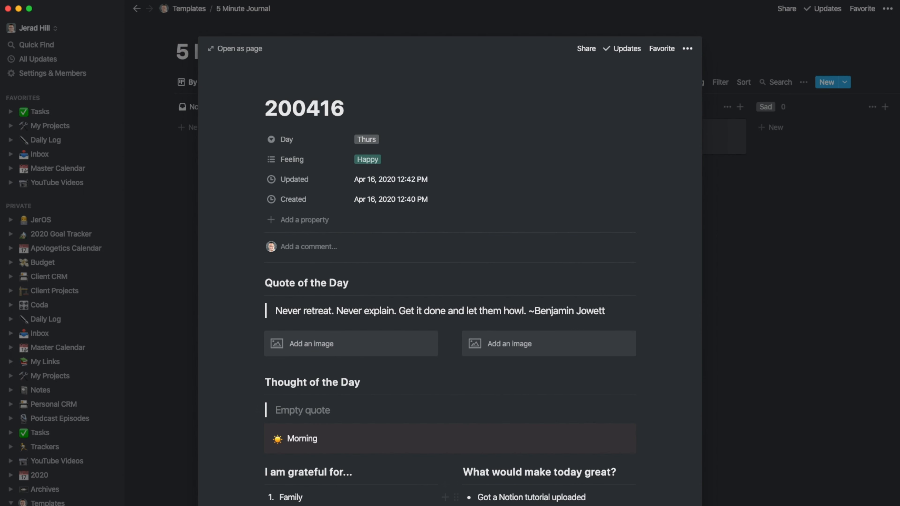
# Step: Close the 200416 entry, look at the 200414 entry from the Confused column, and close it
pyautogui.click(789, 388)
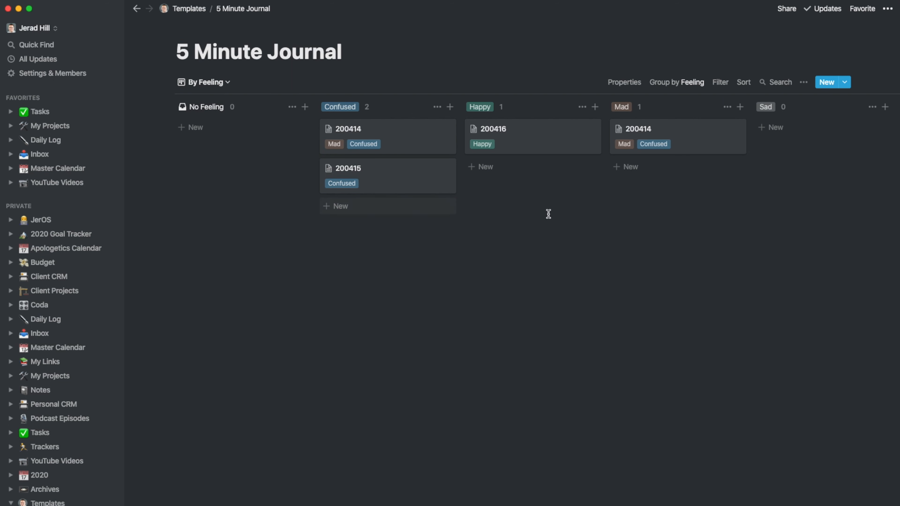
pyautogui.click(420, 134)
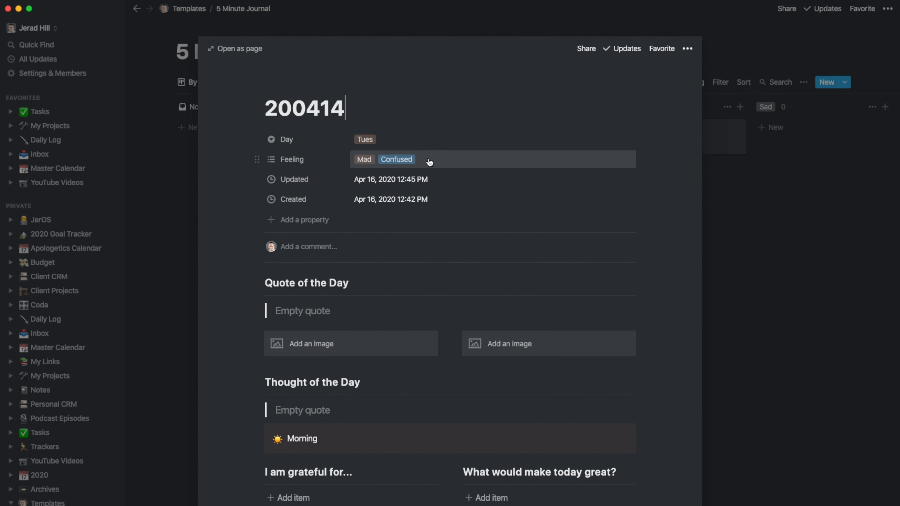
pyautogui.click(757, 191)
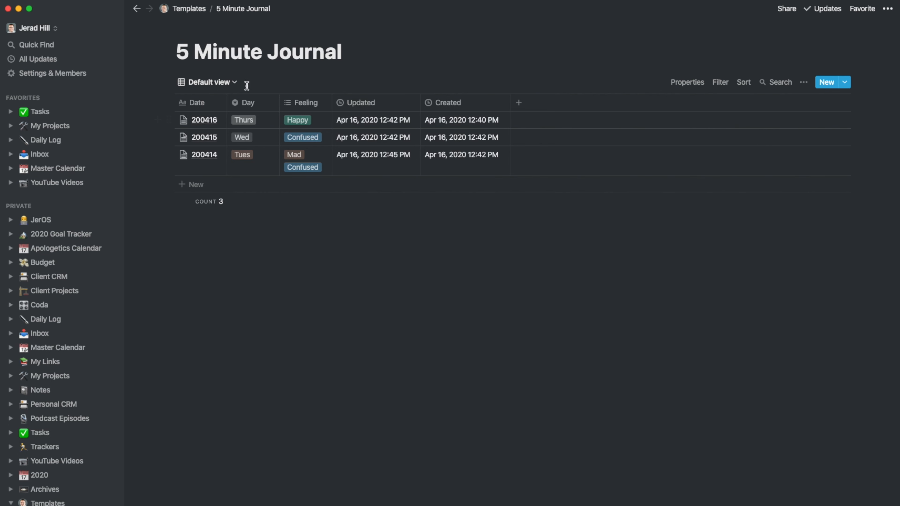
# Step: Add a calendar view named Calendar to the 5 Minute Journal database
pyautogui.click(227, 80)
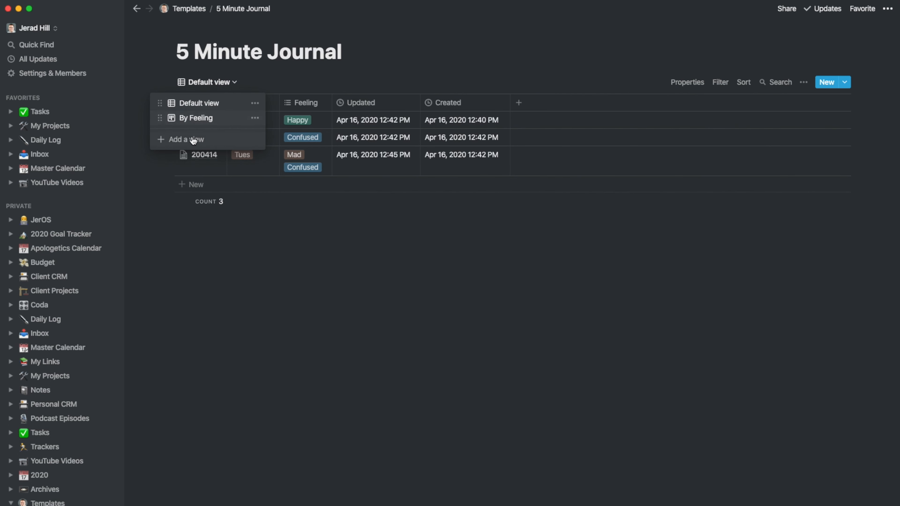
pyautogui.click(305, 129)
pyautogui.write('Calendar')
pyautogui.press('Return')
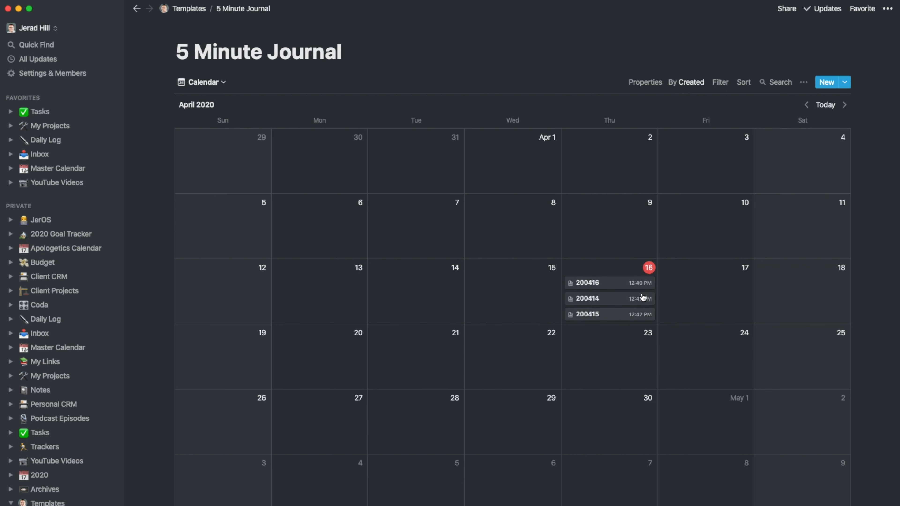
# Step: Check which date properties the calendar can be arranged by, and look at the 200416 entry
pyautogui.click(691, 82)
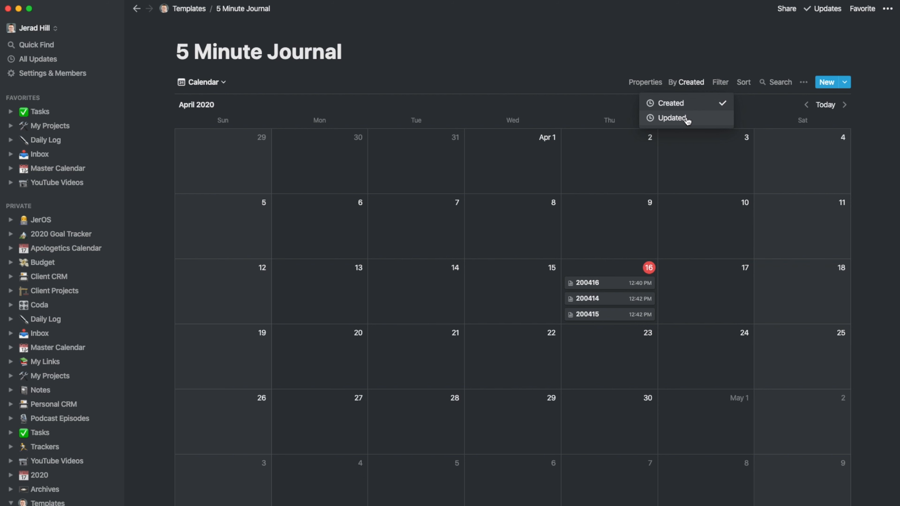
pyautogui.click(658, 59)
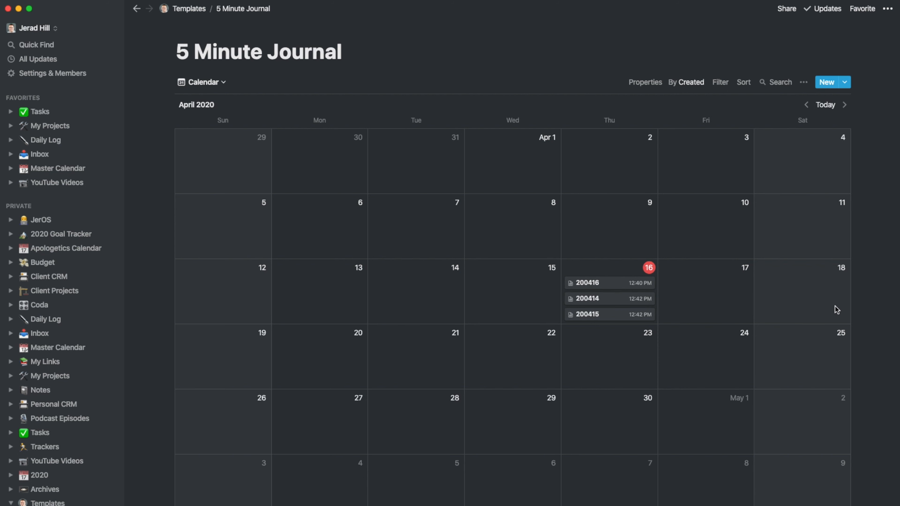
pyautogui.click(687, 82)
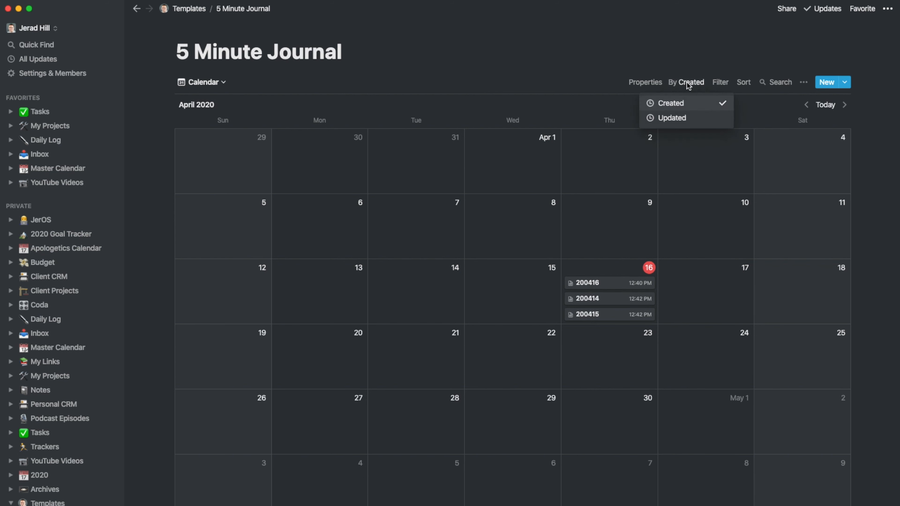
pyautogui.click(660, 83)
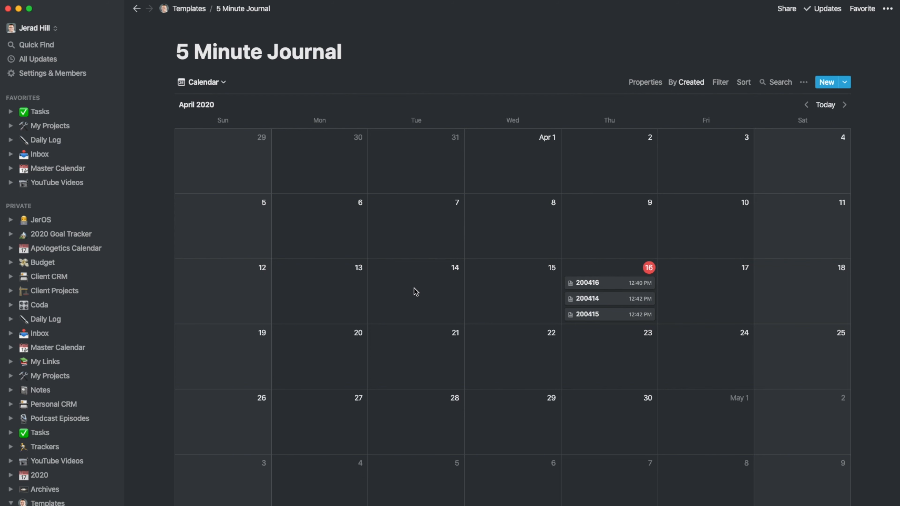
pyautogui.click(599, 283)
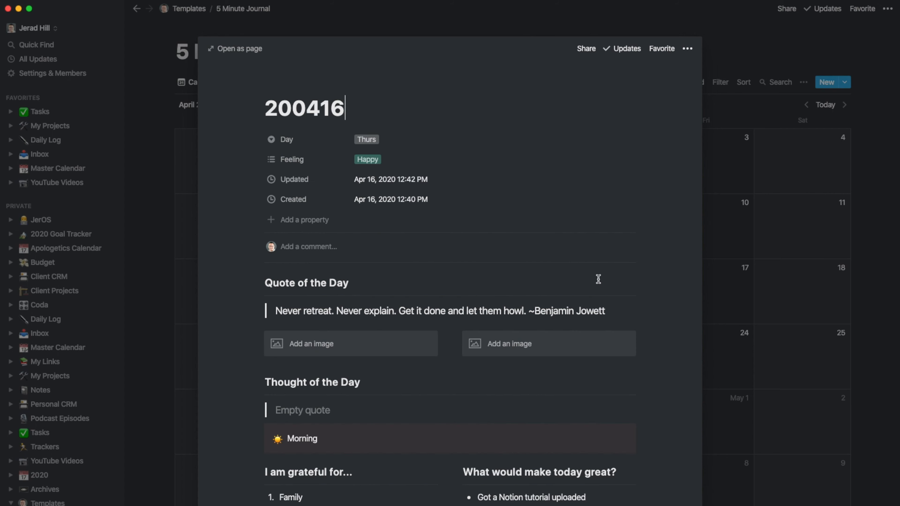
pyautogui.click(172, 133)
# Step: Add a property named Date with the Date type to the Default view table
pyautogui.click(205, 83)
pyautogui.click(203, 102)
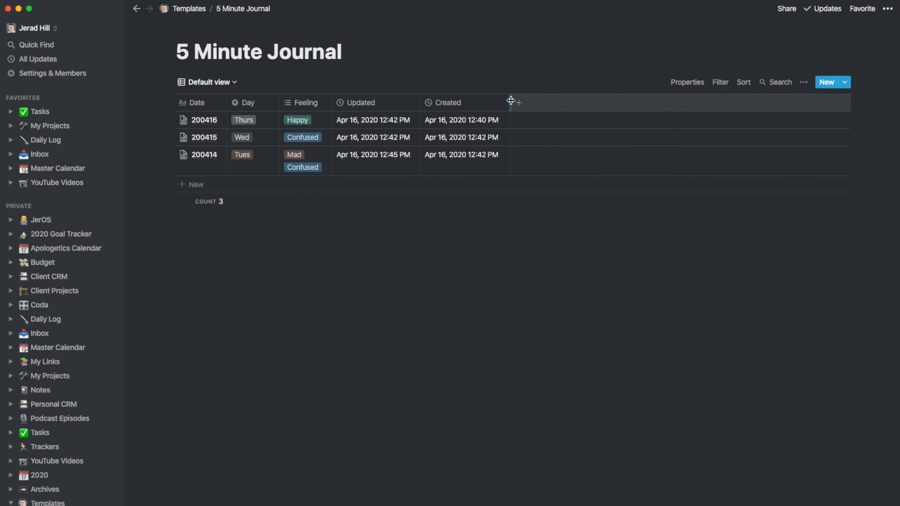
pyautogui.click(520, 103)
pyautogui.write('date')
pyautogui.moveTo(538, 156)
pyautogui.press('BackSpace')
pyautogui.press('BackSpace')
pyautogui.press('BackSpace')
pyautogui.press('BackSpace')
pyautogui.write('Date')
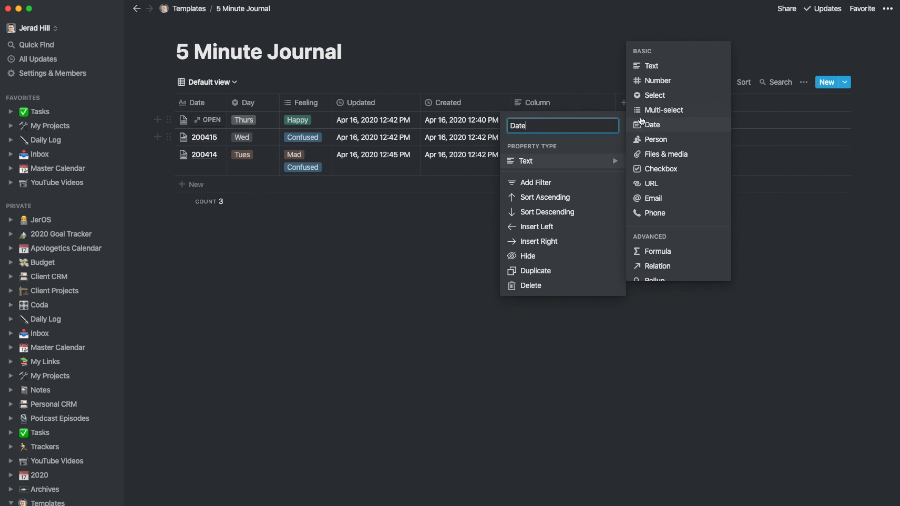
pyautogui.press('Return')
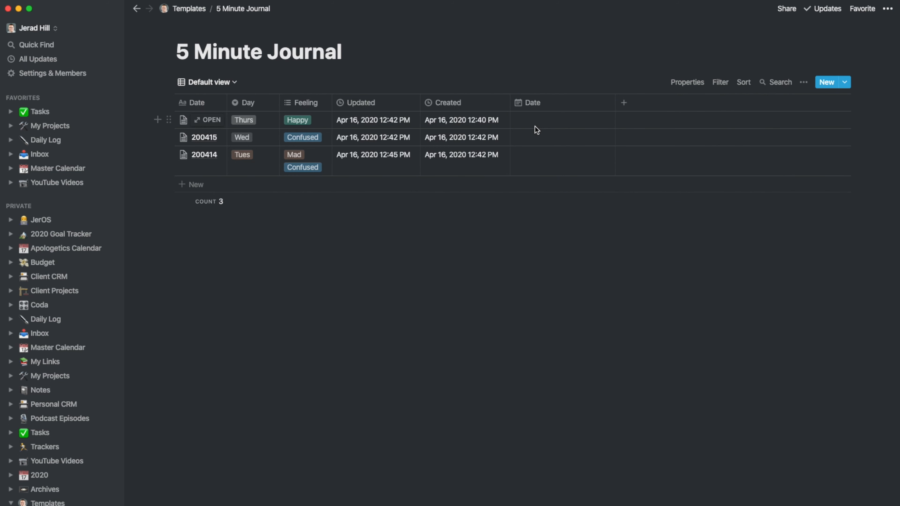
# Step: Set the new Date property to Apr 14, 2020 for 200414, Apr 15 for 200415 and Apr 16 for 200416
pyautogui.click(537, 158)
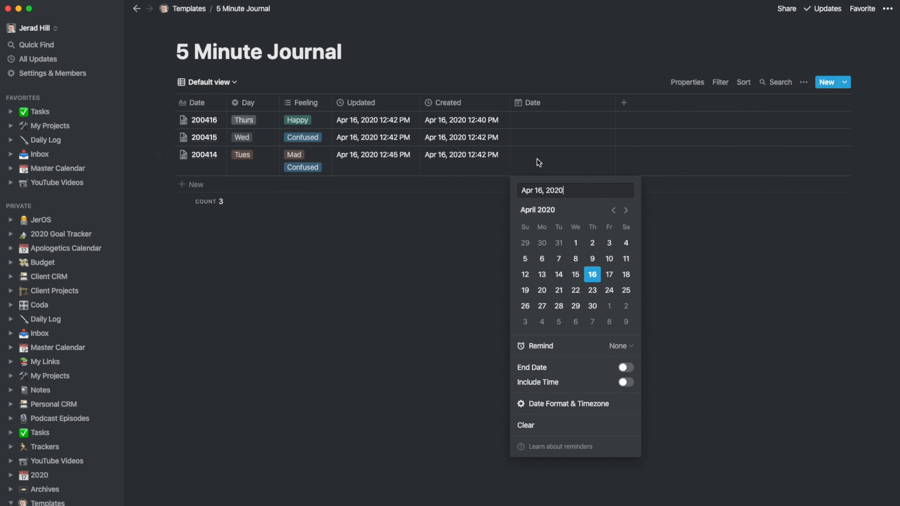
pyautogui.click(559, 274)
pyautogui.press('Escape')
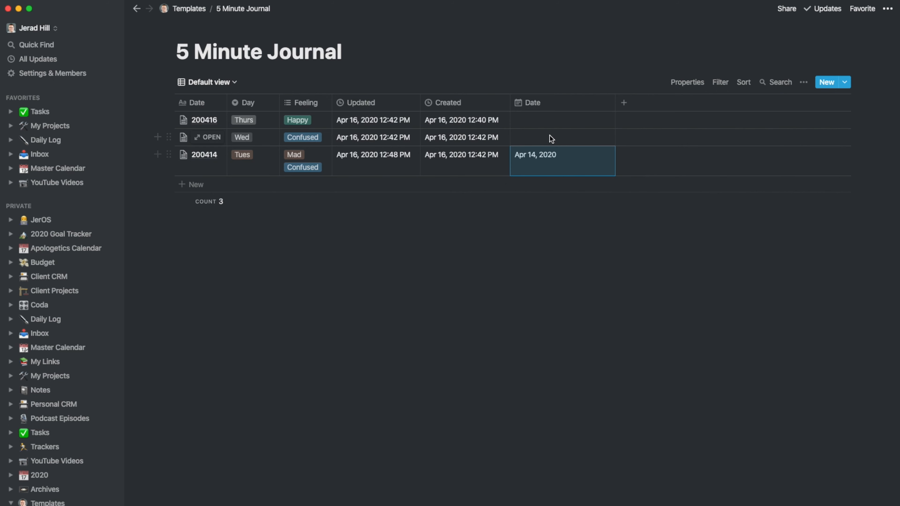
pyautogui.click(551, 138)
pyautogui.click(578, 245)
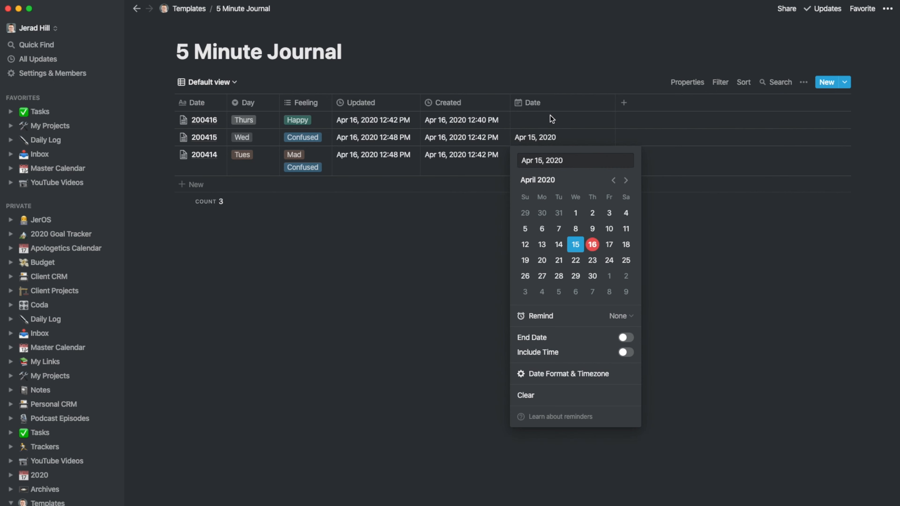
pyautogui.press('Escape')
pyautogui.click(543, 118)
pyautogui.click(592, 226)
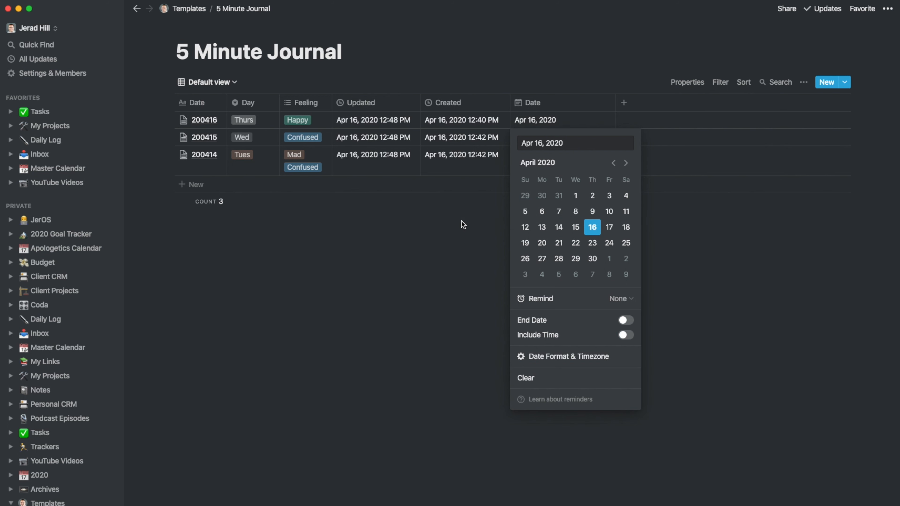
pyautogui.press('Escape')
# Step: Move the new Date column directly after Feeling in the table, and place Date below Feeling in the 200416 entry's properties
pyautogui.moveTo(616, 105); pyautogui.dragTo(354, 103)
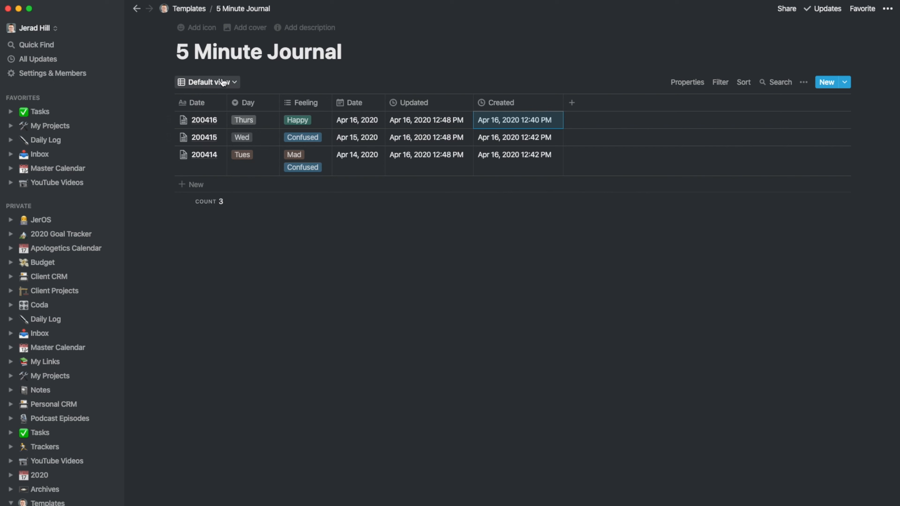
pyautogui.click(207, 120)
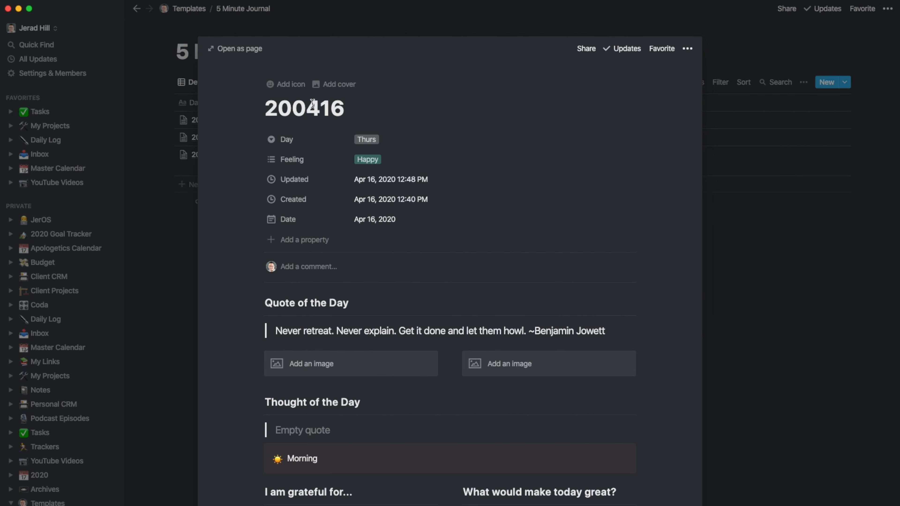
pyautogui.moveTo(257, 219); pyautogui.dragTo(258, 179)
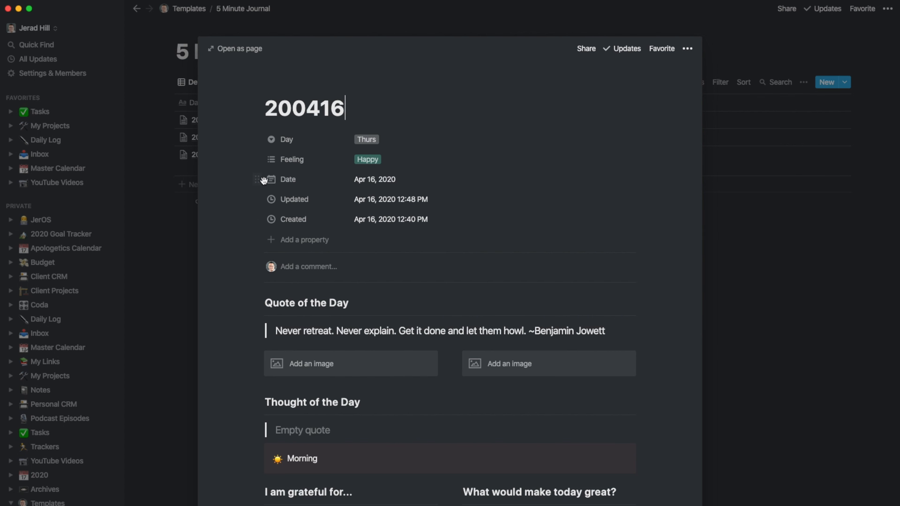
pyautogui.click(176, 236)
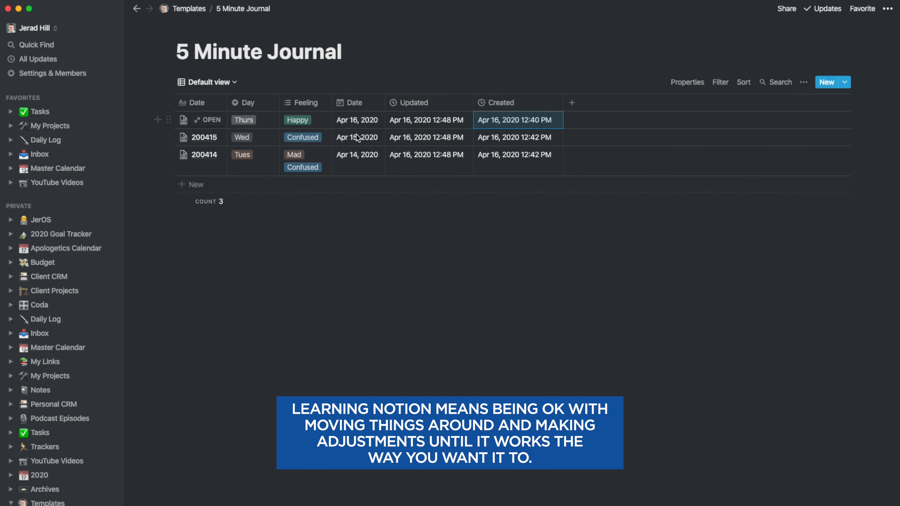
# Step: Arrange the Calendar view's entries by the Date property
pyautogui.click(223, 83)
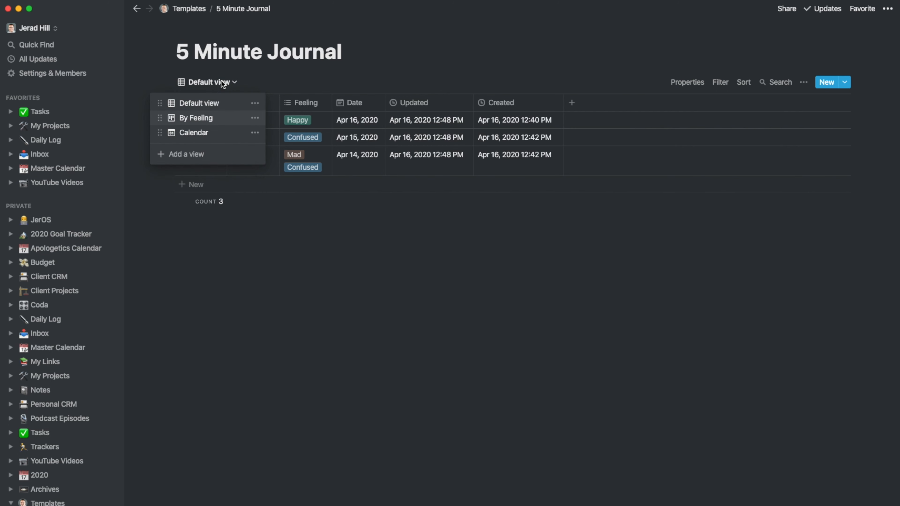
pyautogui.click(193, 135)
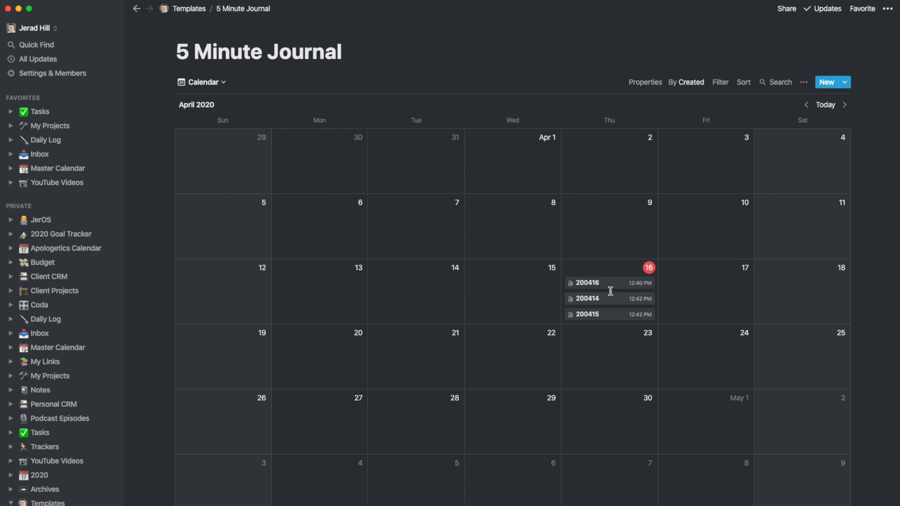
pyautogui.click(693, 84)
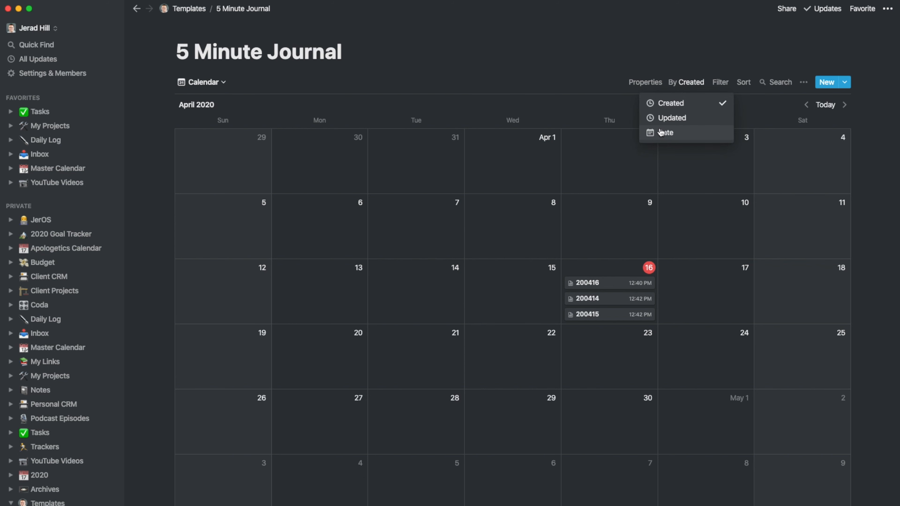
pyautogui.click(661, 137)
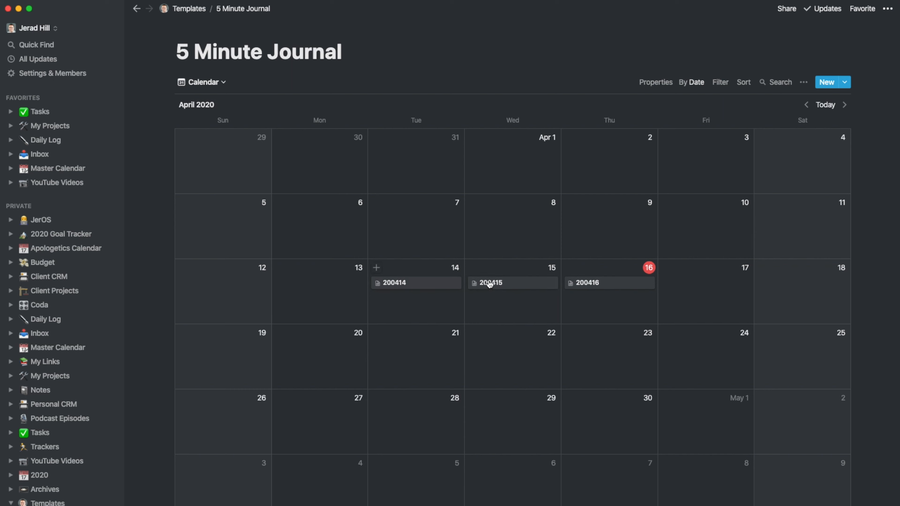
# Step: Show the Feeling property on the Calendar view's entries
pyautogui.click(803, 82)
pyautogui.click(806, 106)
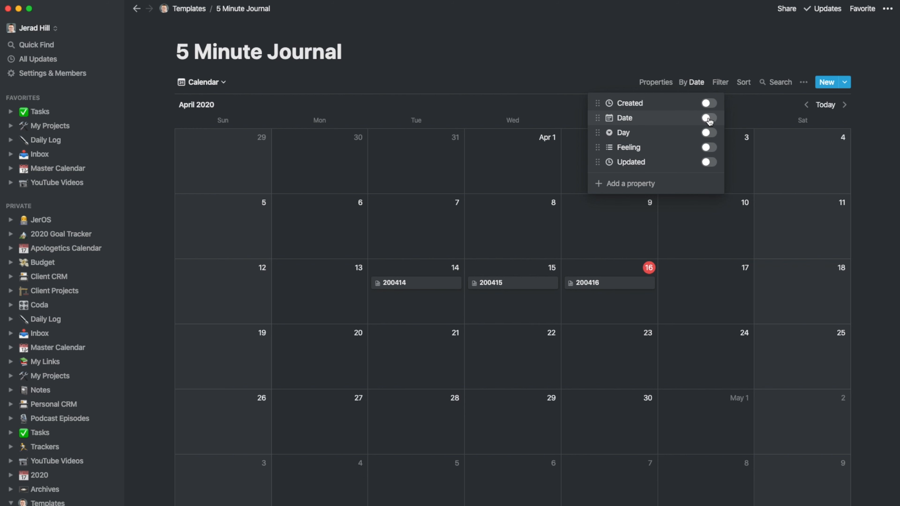
pyautogui.click(708, 147)
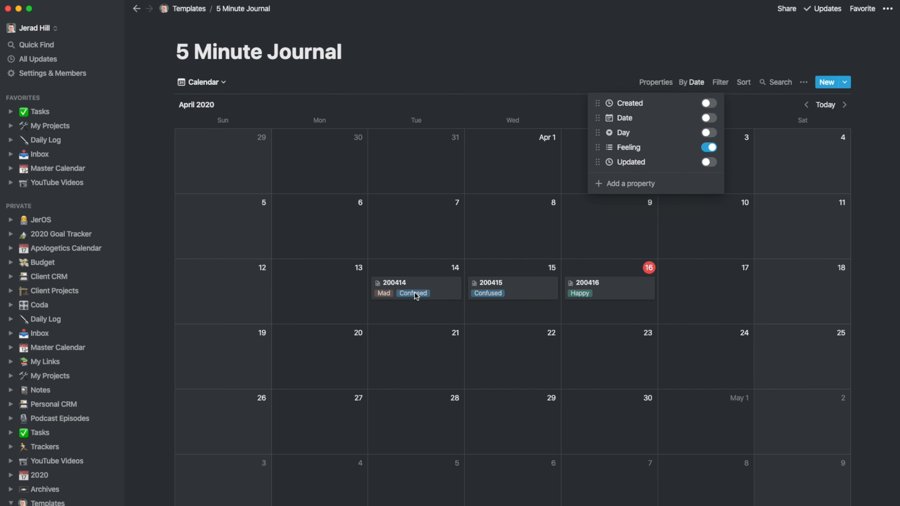
pyautogui.click(549, 55)
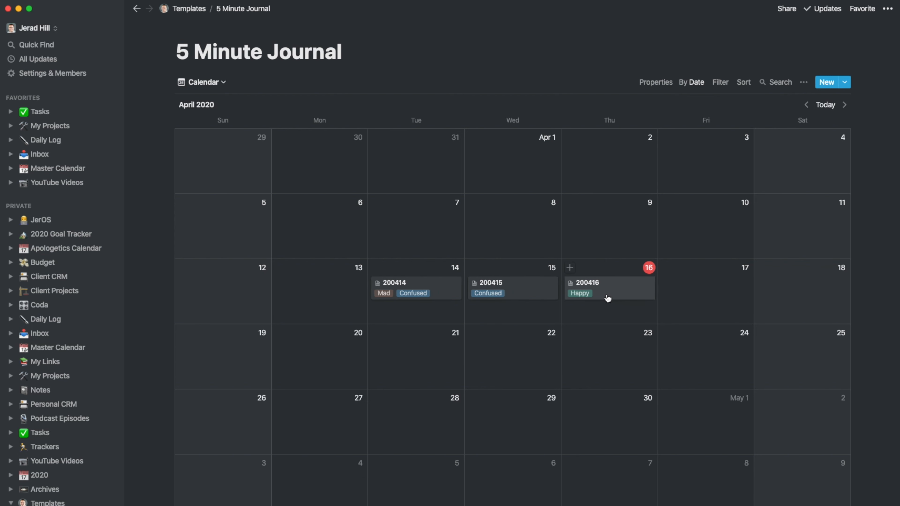
# Step: Add a gallery view named Gallery to the journal database
pyautogui.click(215, 84)
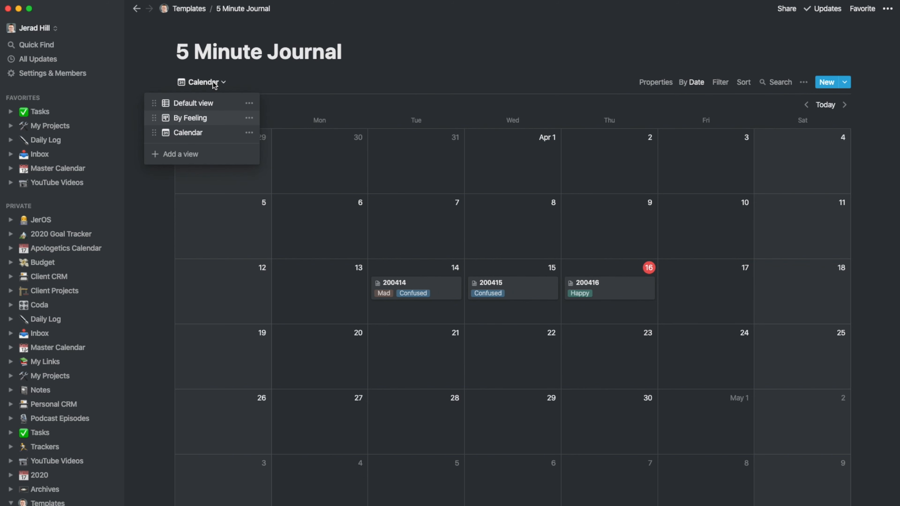
pyautogui.click(206, 103)
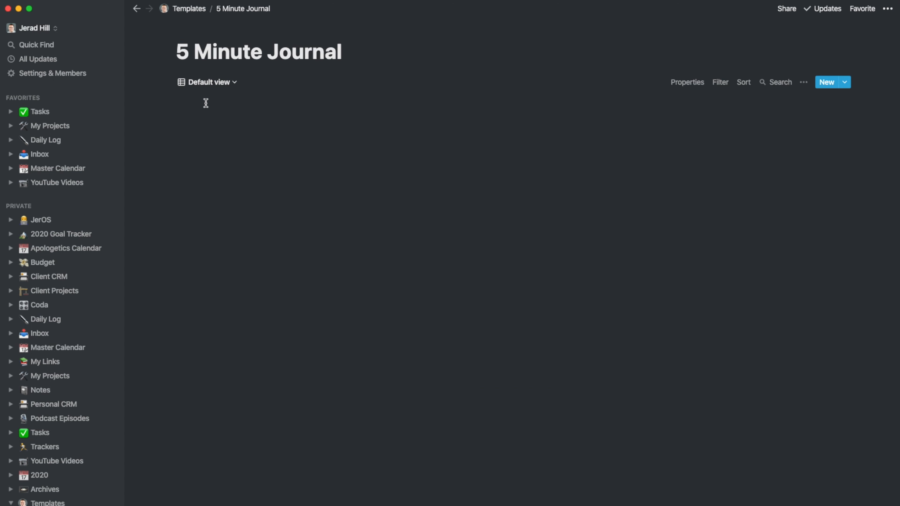
pyautogui.click(222, 85)
pyautogui.click(183, 161)
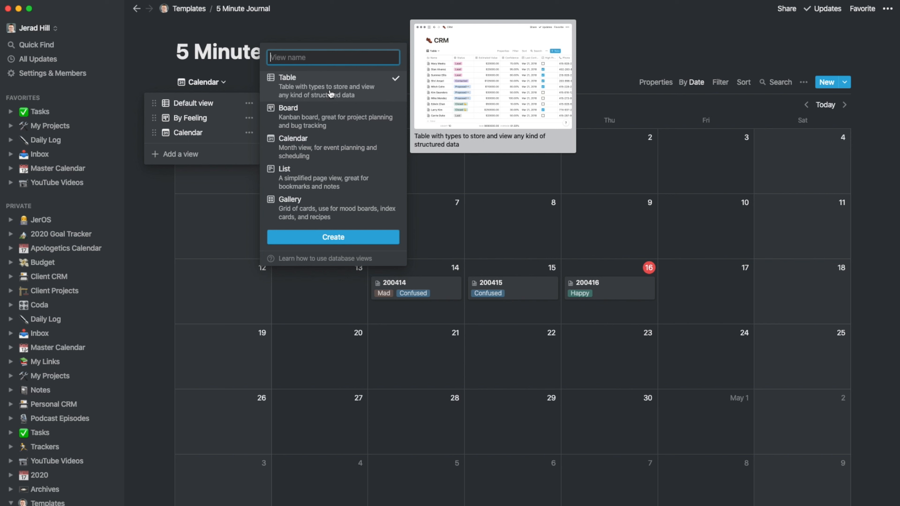
pyautogui.write('G')
pyautogui.click(325, 212)
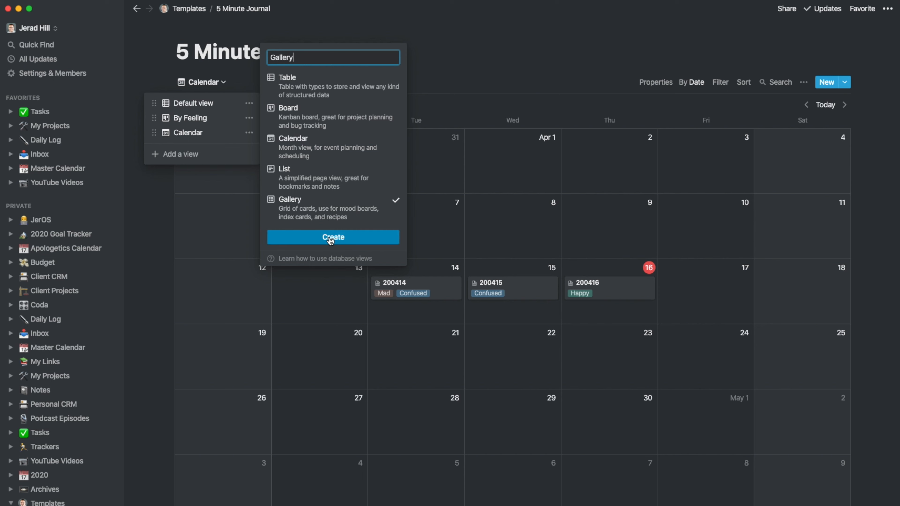
pyautogui.click(331, 238)
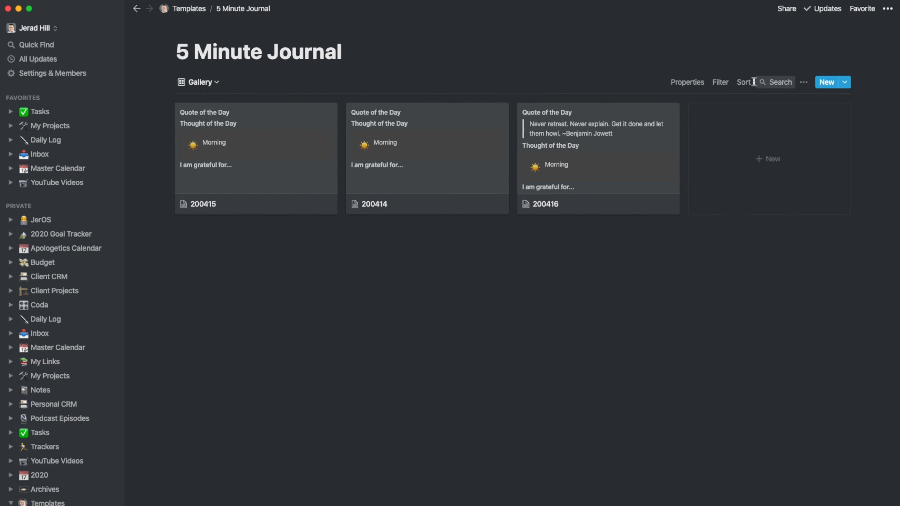
# Step: Sort the Gallery view's entries by the Date date property in Descending order
pyautogui.click(746, 81)
pyautogui.click(686, 174)
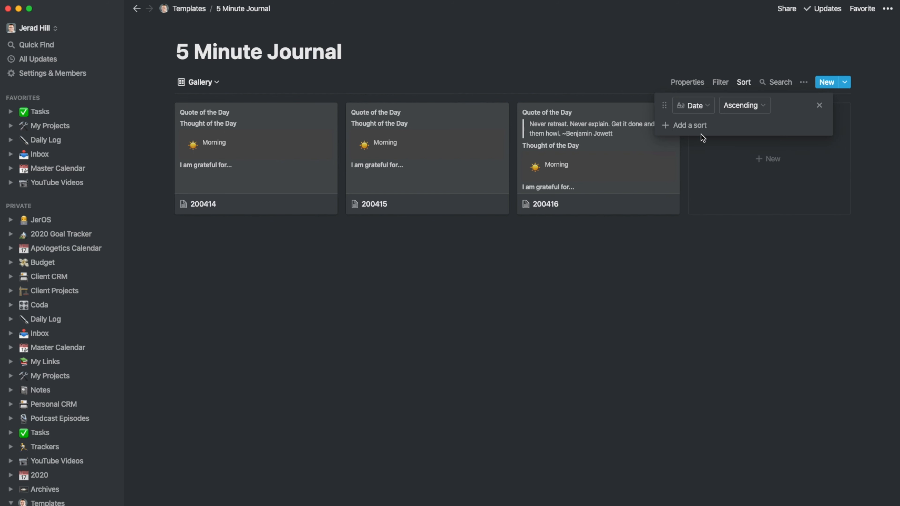
pyautogui.click(699, 106)
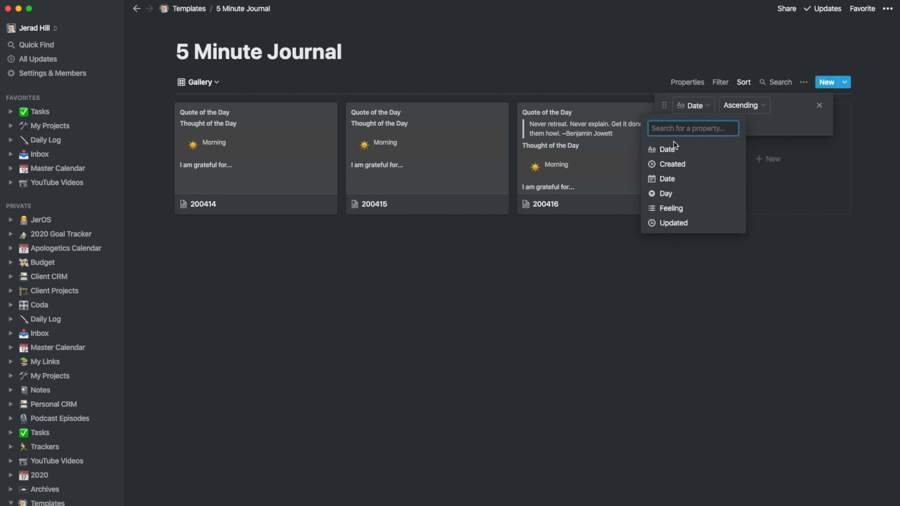
pyautogui.click(671, 184)
pyautogui.click(743, 103)
pyautogui.click(735, 142)
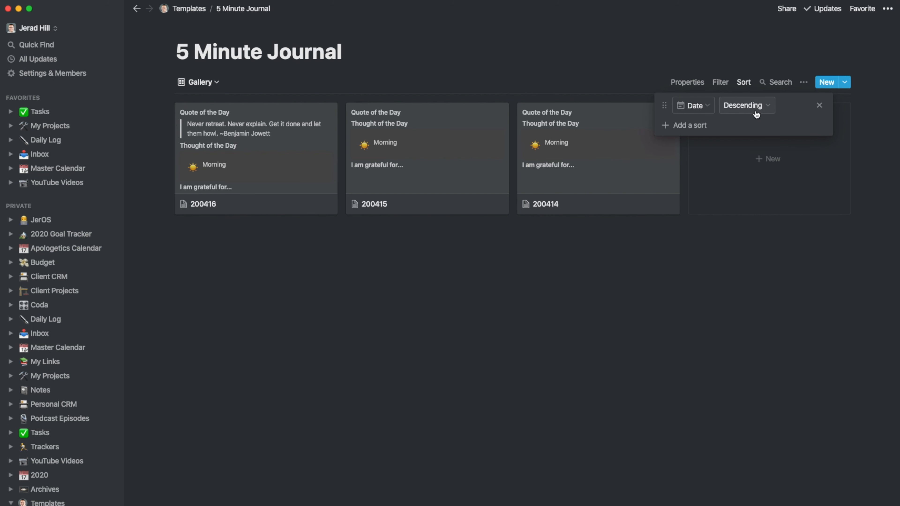
pyautogui.click(721, 59)
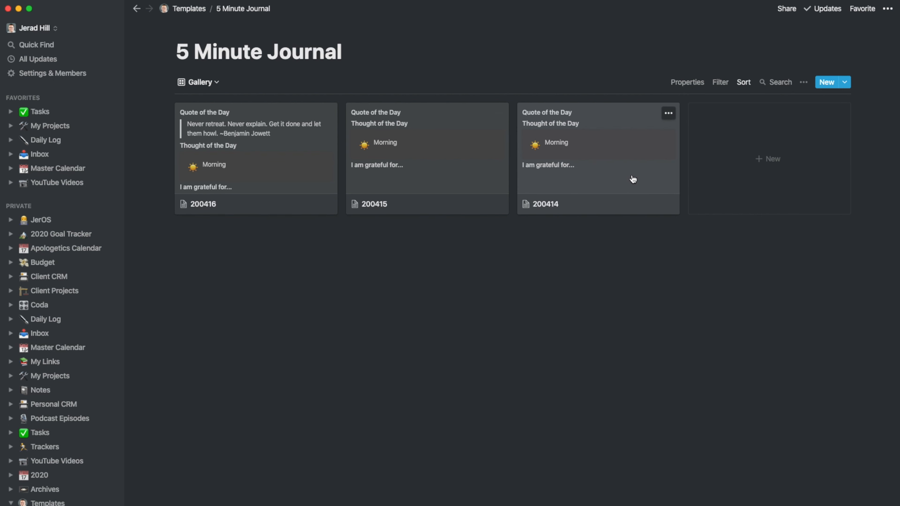
pyautogui.click(719, 82)
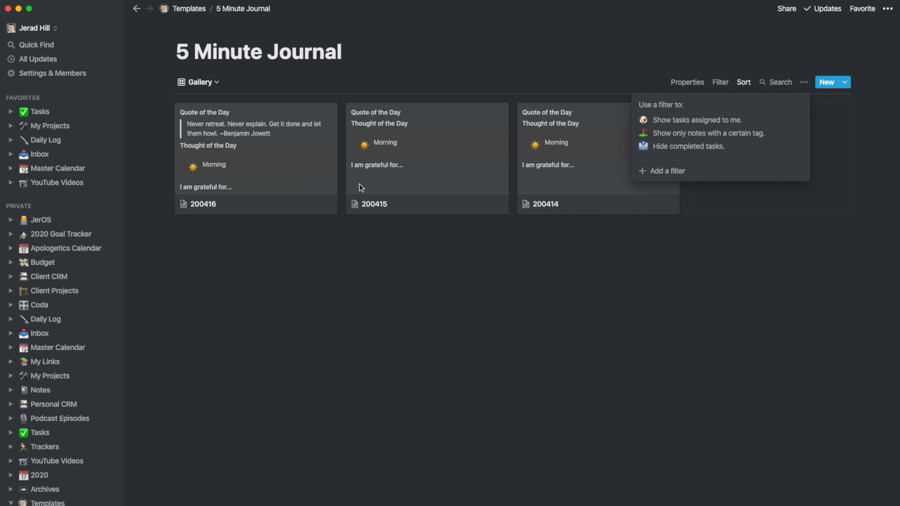
pyautogui.click(539, 74)
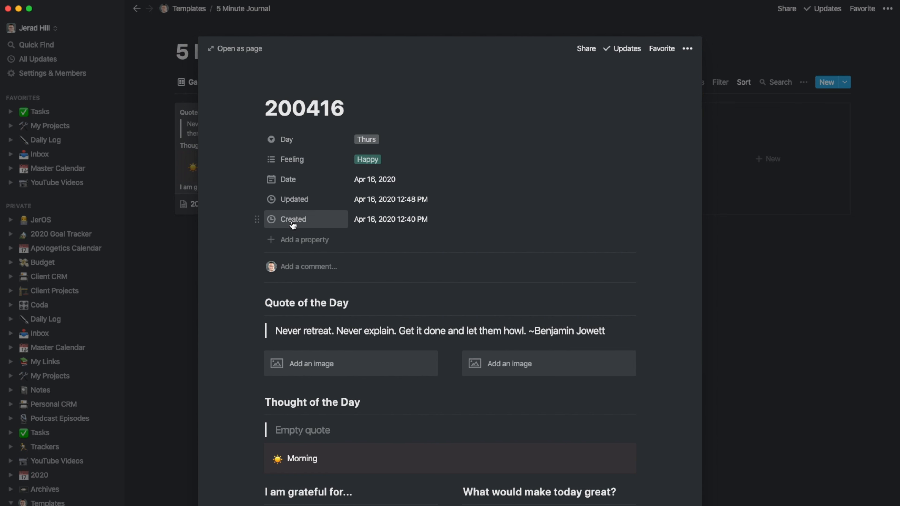
pyautogui.click(881, 269)
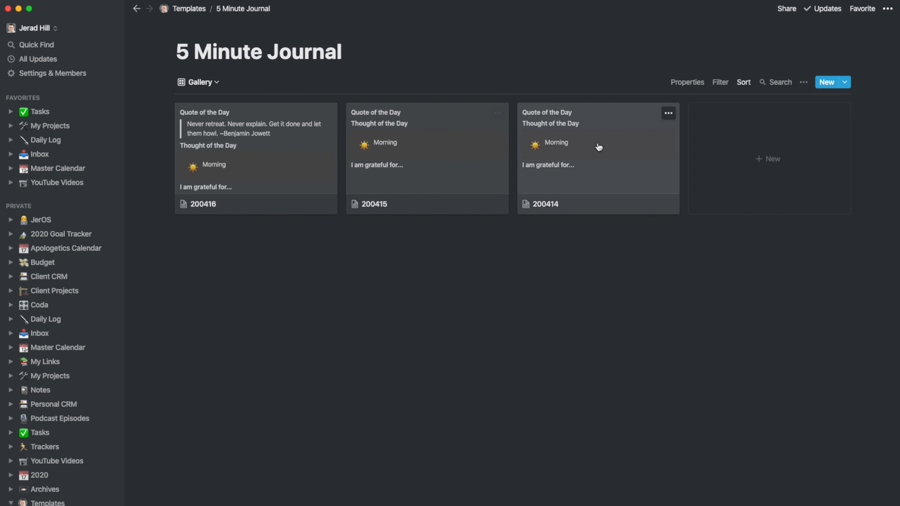
# Step: Set the Gallery view's card size to Small and its card preview to None
pyautogui.click(804, 82)
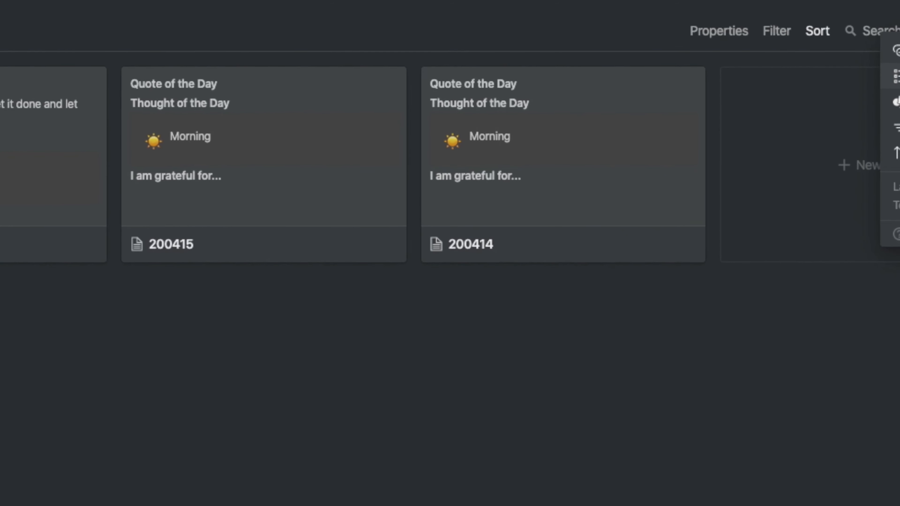
pyautogui.click(897, 76)
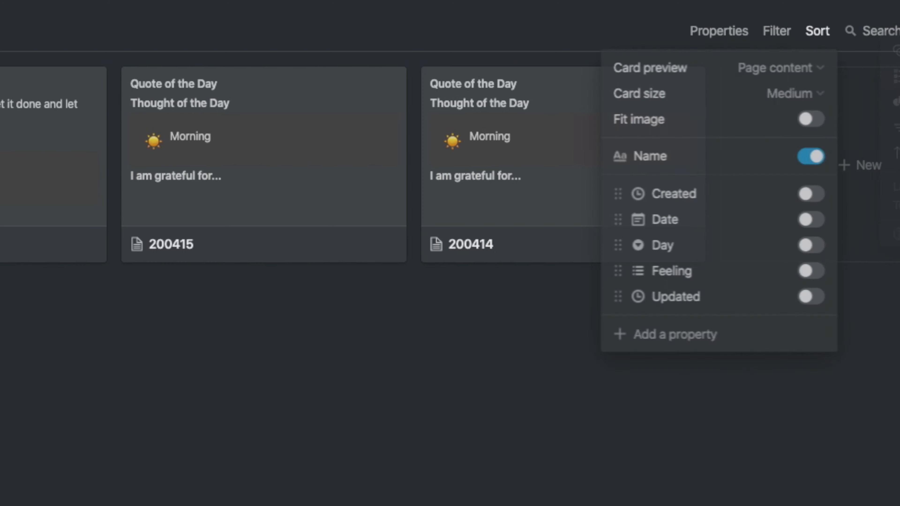
pyautogui.click(758, 68)
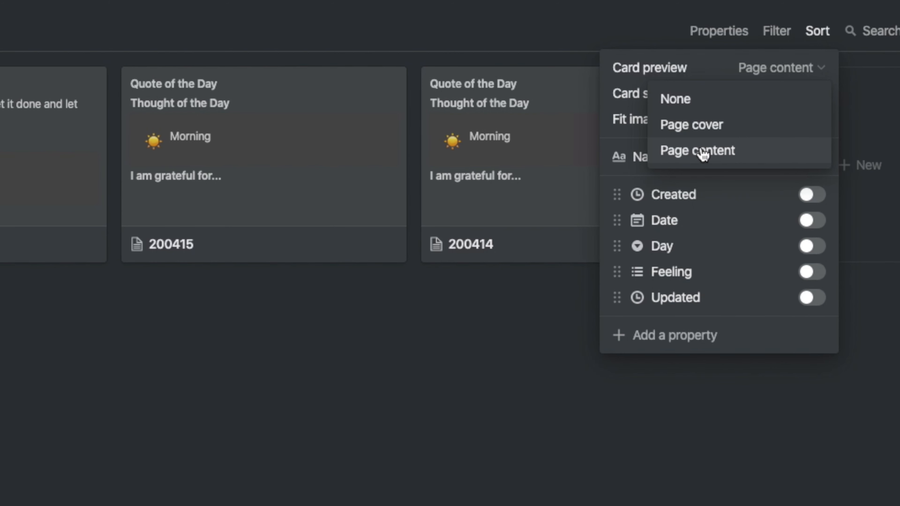
pyautogui.click(632, 89)
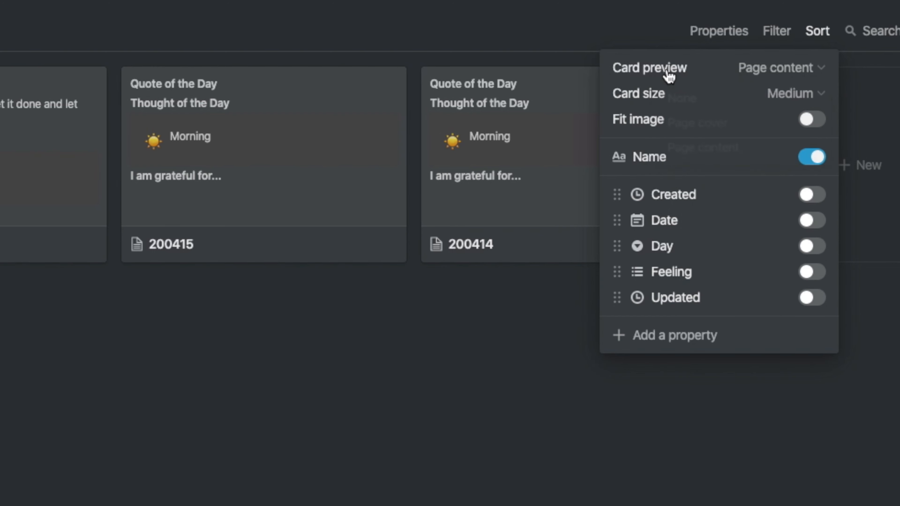
pyautogui.click(792, 92)
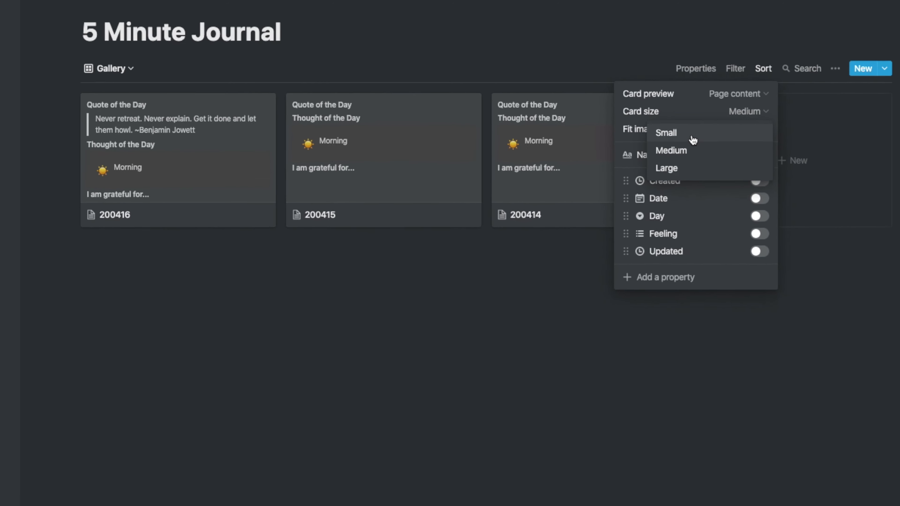
pyautogui.click(693, 140)
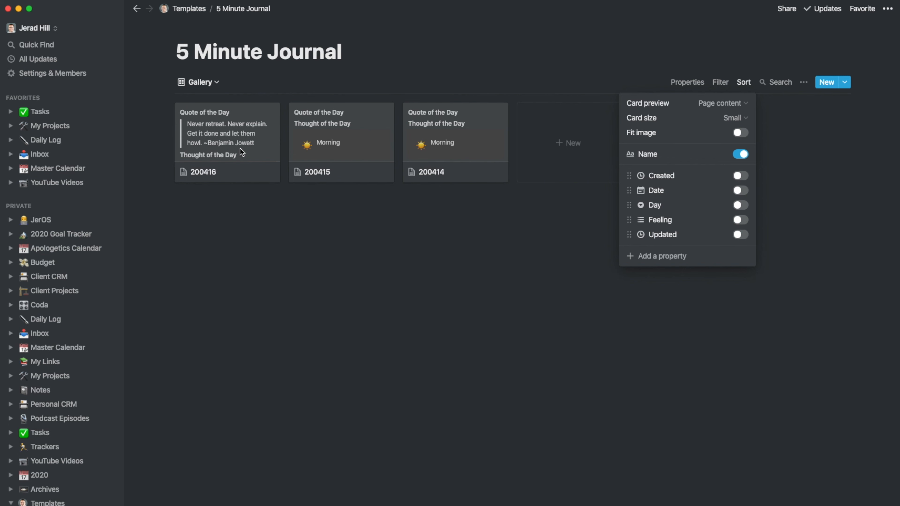
pyautogui.click(718, 108)
pyautogui.click(683, 123)
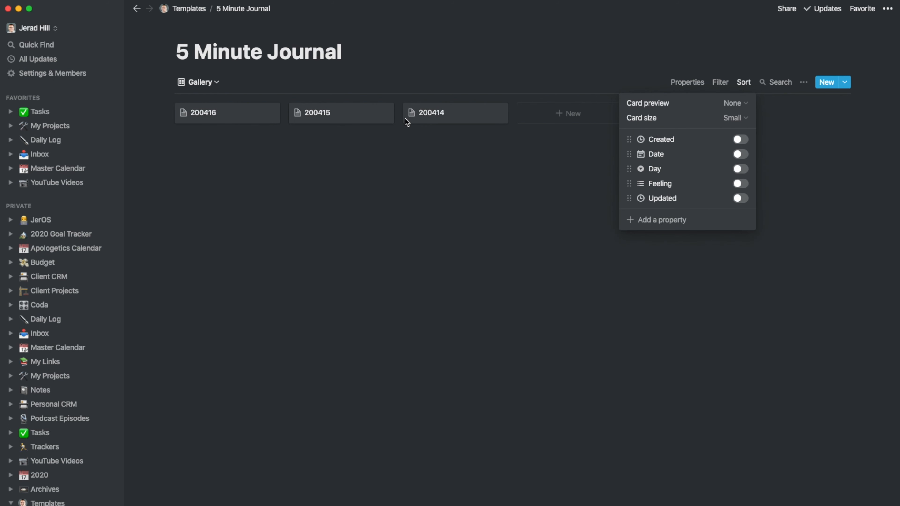
# Step: Show the Feeling property on the gallery cards and place it first in the view's property order
pyautogui.click(740, 184)
pyautogui.click(741, 155)
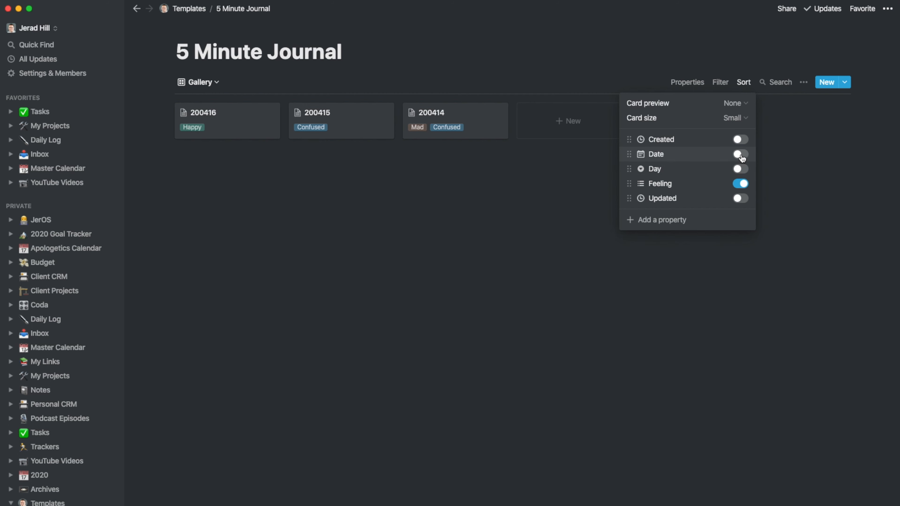
pyautogui.click(741, 155)
pyautogui.moveTo(629, 183); pyautogui.dragTo(629, 139)
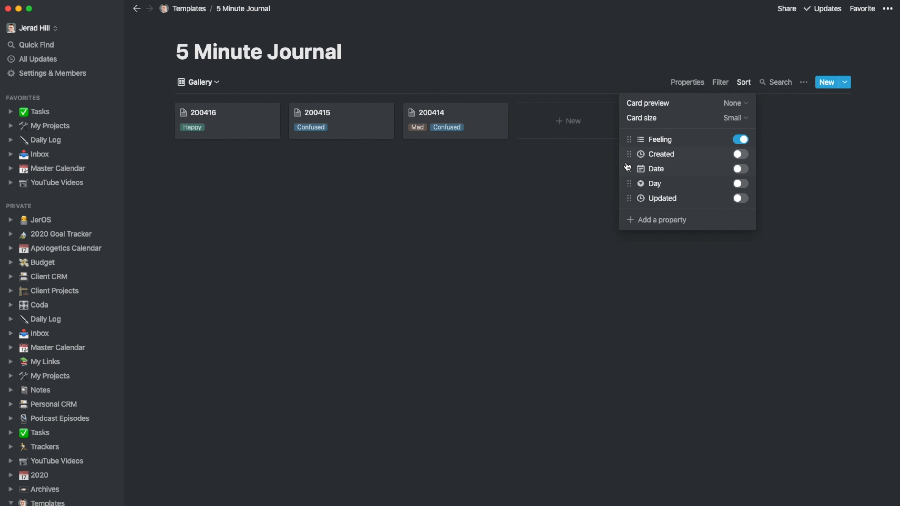
pyautogui.click(740, 169)
pyautogui.moveTo(628, 169)
pyautogui.mouseDown()
pyautogui.moveTo(628, 135)
pyautogui.moveTo(629, 167)
pyautogui.mouseUp()
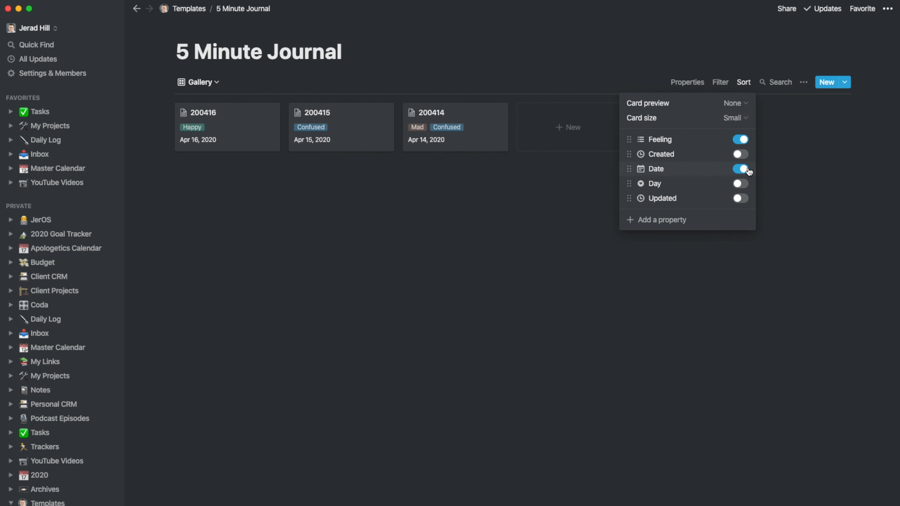
pyautogui.click(740, 168)
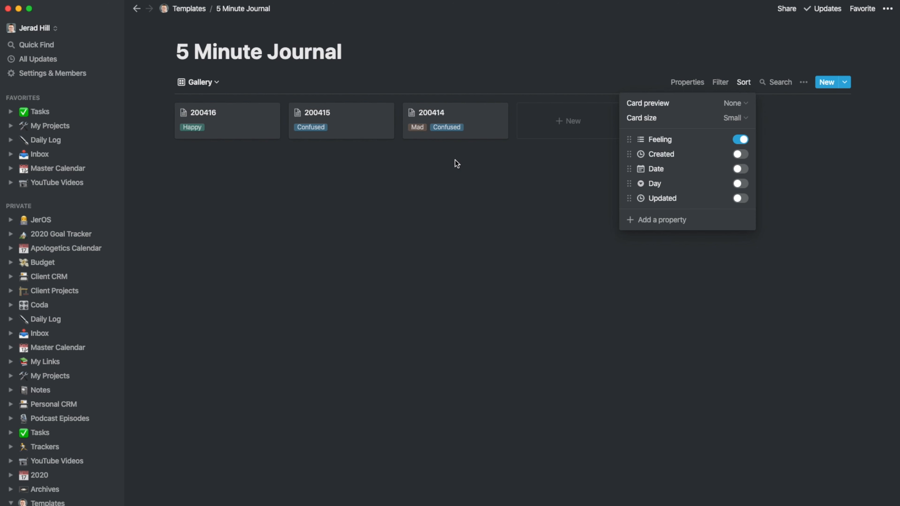
# Step: Set the Gallery view's card preview to Page cover
pyautogui.click(740, 104)
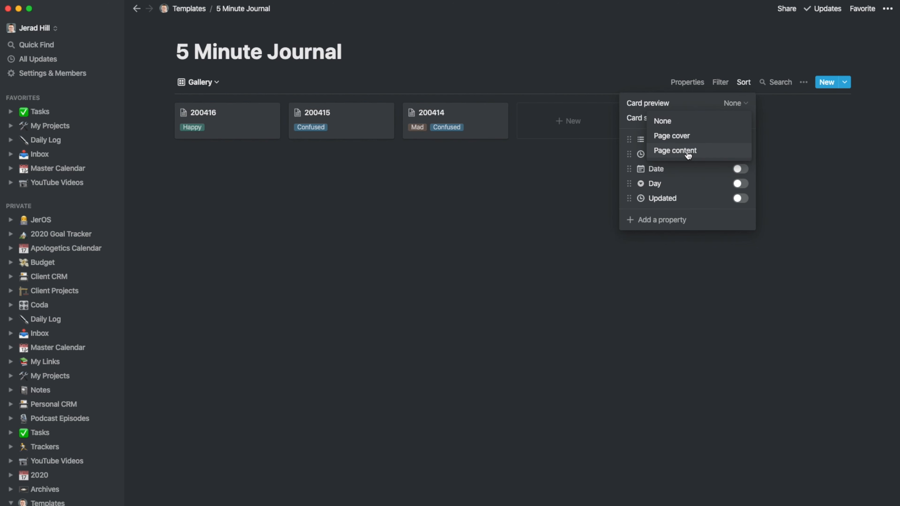
pyautogui.click(687, 136)
pyautogui.click(416, 233)
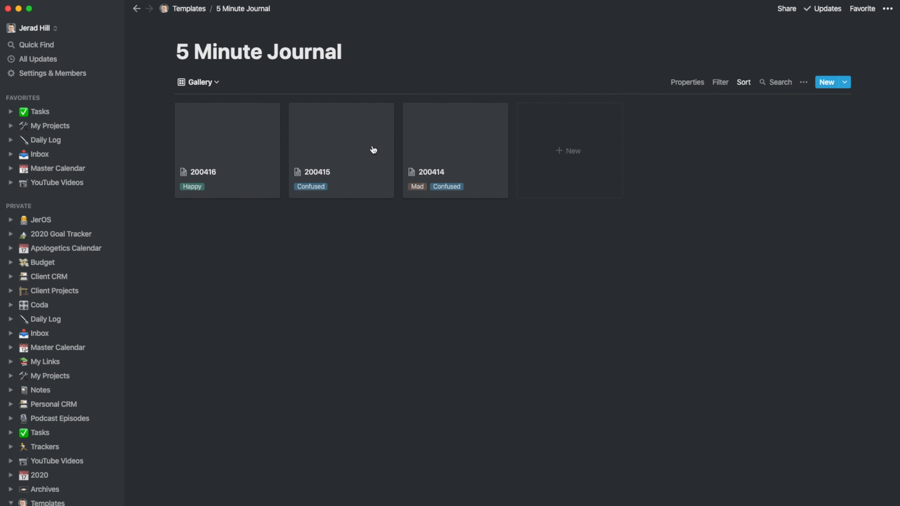
# Step: Upload 20200309_084805.jpg from Downloads into the first image block under Quote of the Day in the 200416 entry
pyautogui.click(231, 143)
pyautogui.click(352, 370)
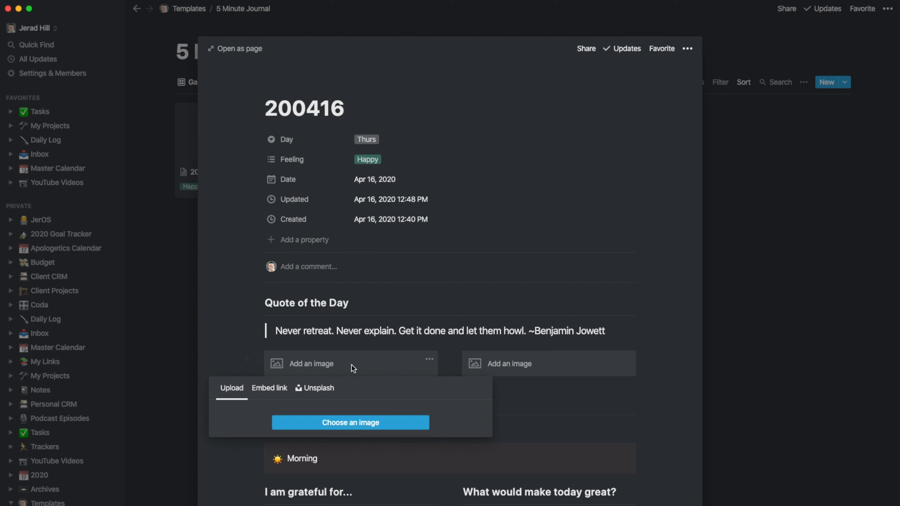
pyautogui.click(351, 424)
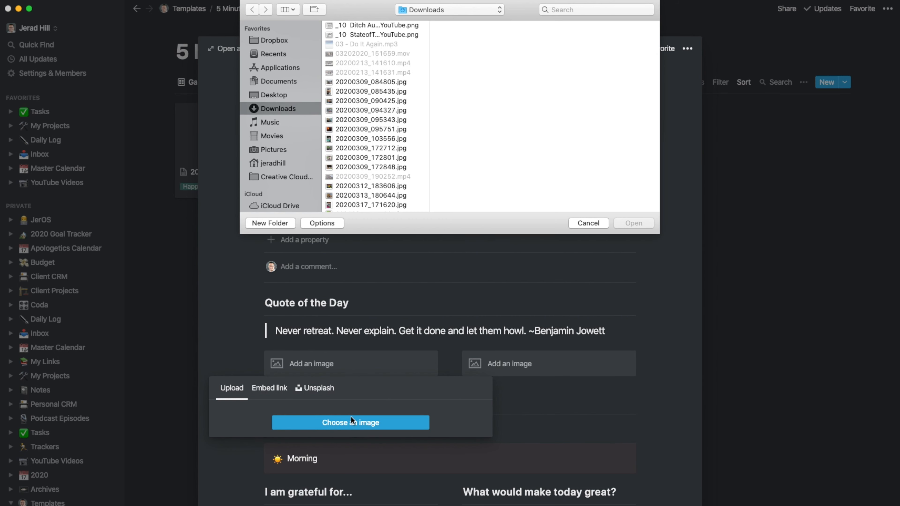
pyautogui.click(365, 83)
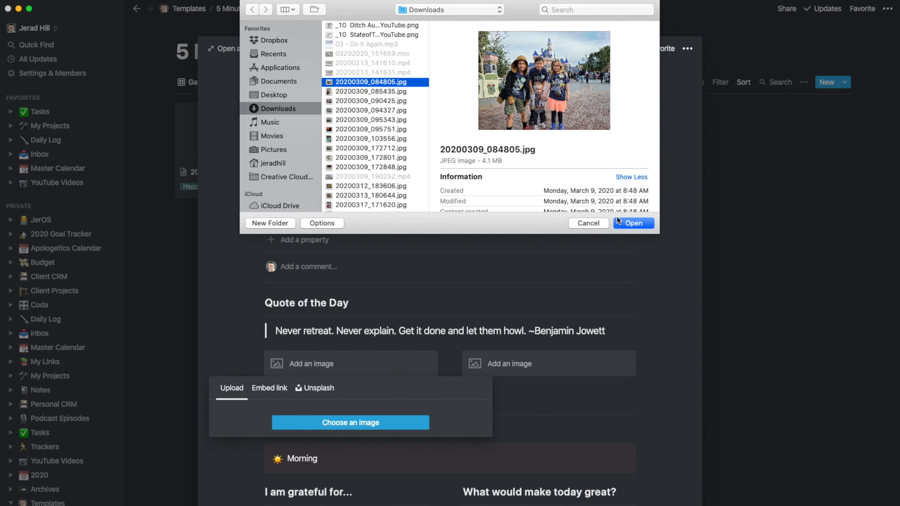
pyautogui.click(635, 223)
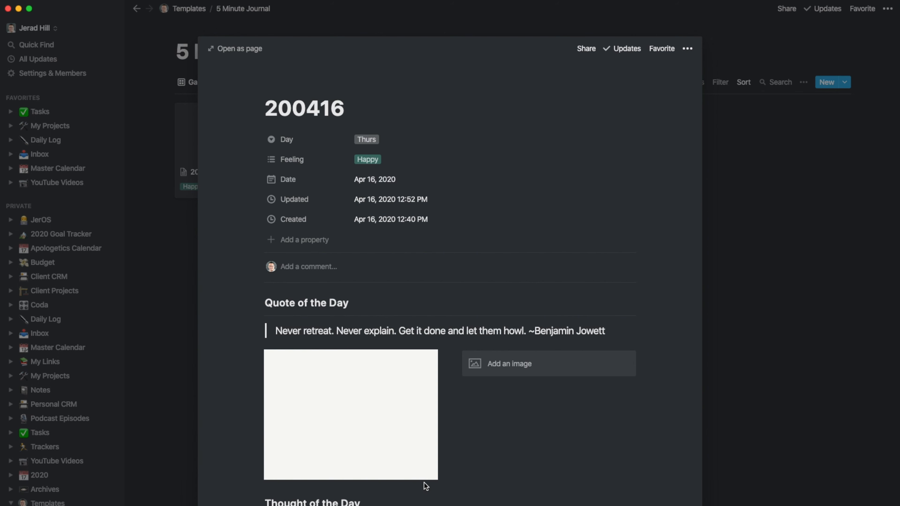
pyautogui.click(812, 328)
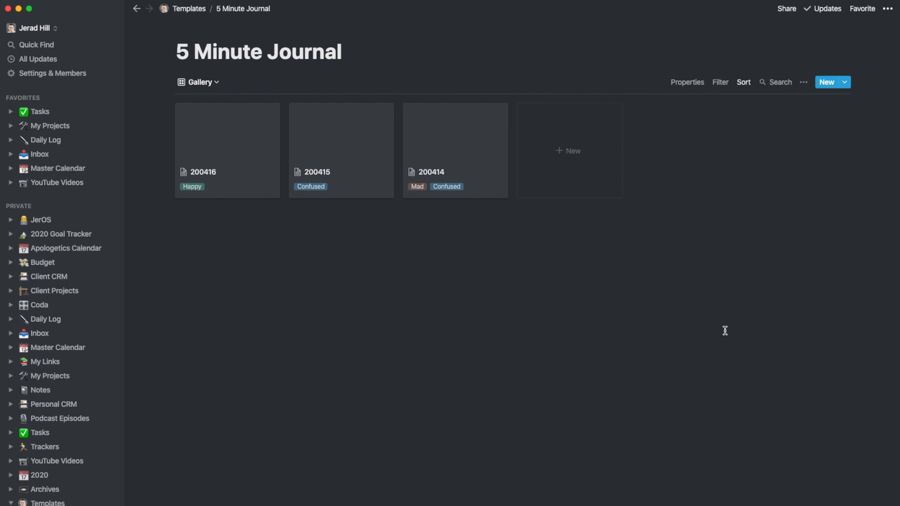
pyautogui.click(228, 152)
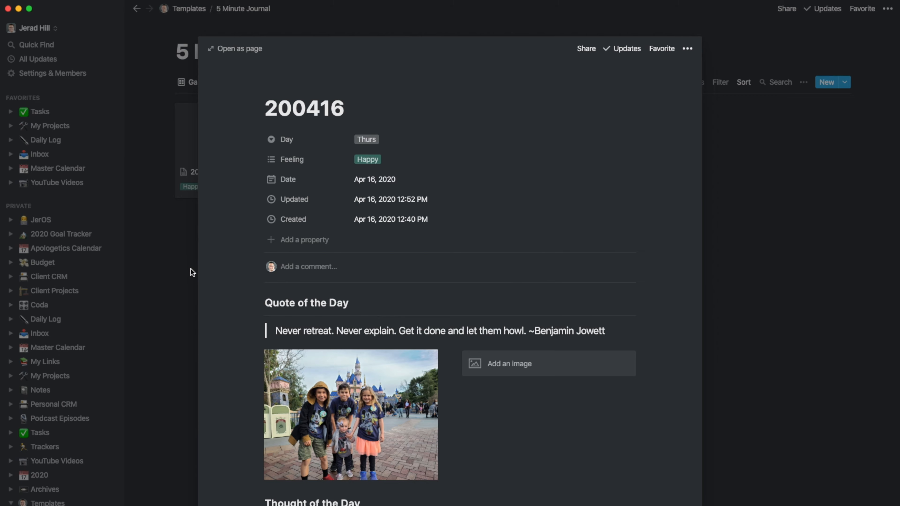
pyautogui.click(187, 276)
pyautogui.click(327, 151)
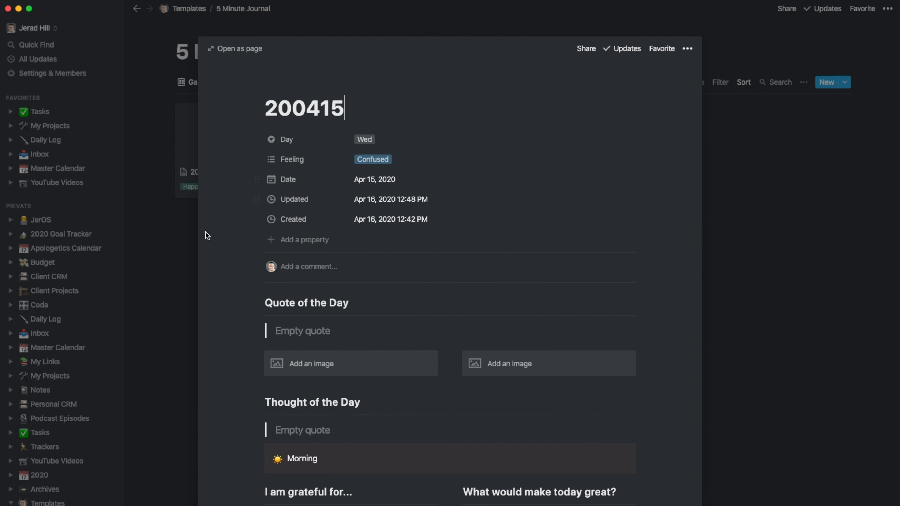
pyautogui.click(171, 211)
pyautogui.click(216, 137)
pyautogui.click(169, 233)
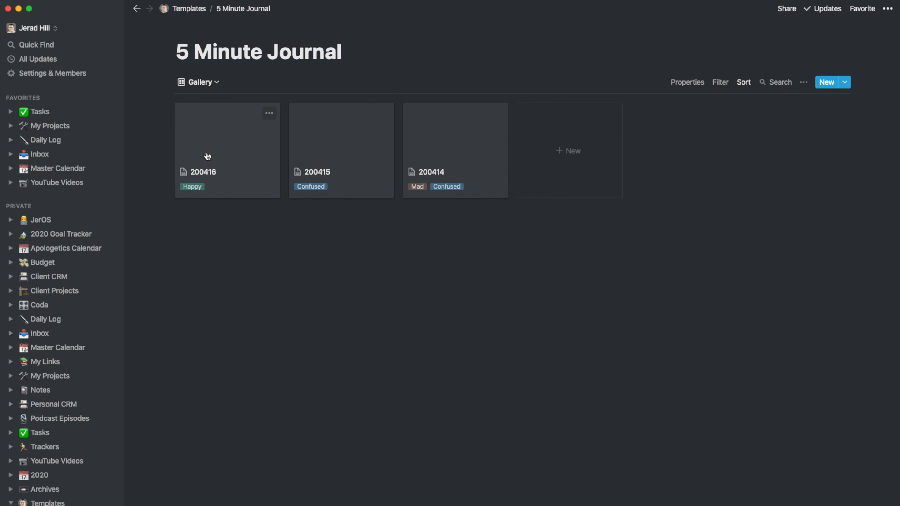
# Step: Add a cover image to the 200416 entry and return to the gallery
pyautogui.click(207, 156)
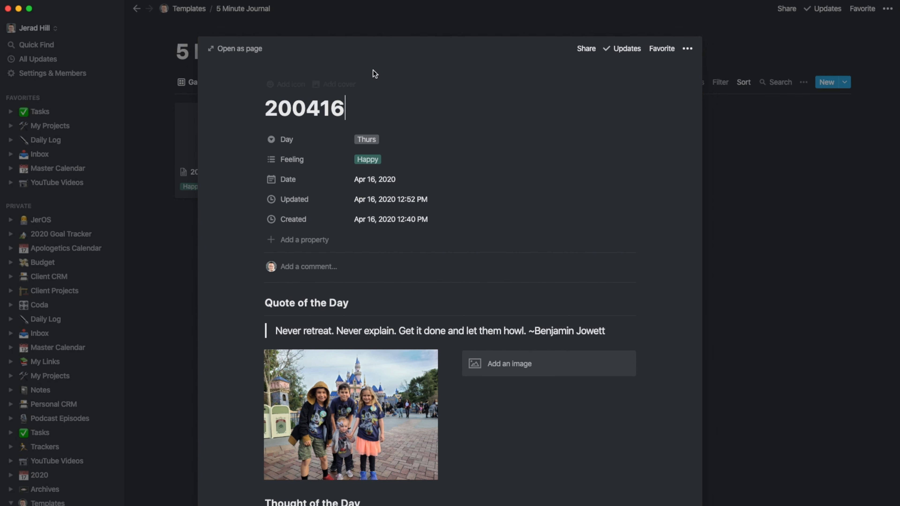
pyautogui.moveTo(343, 85)
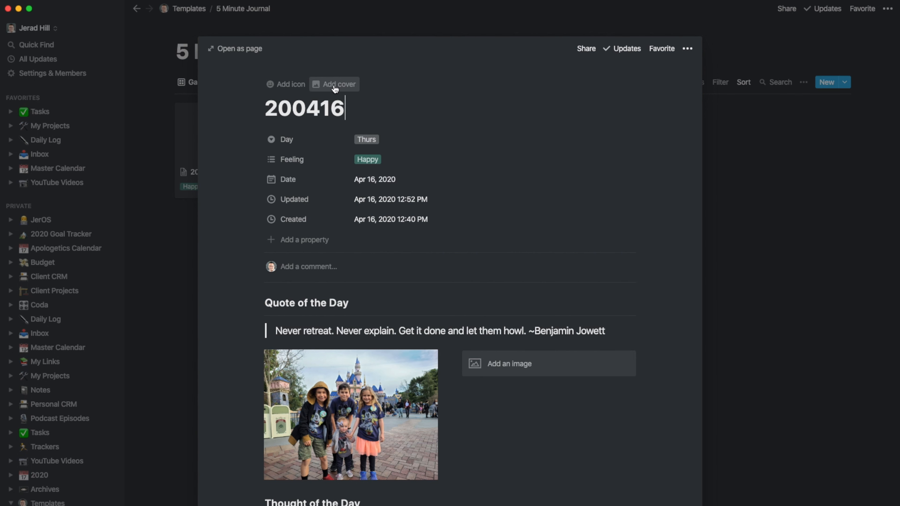
pyautogui.click(335, 86)
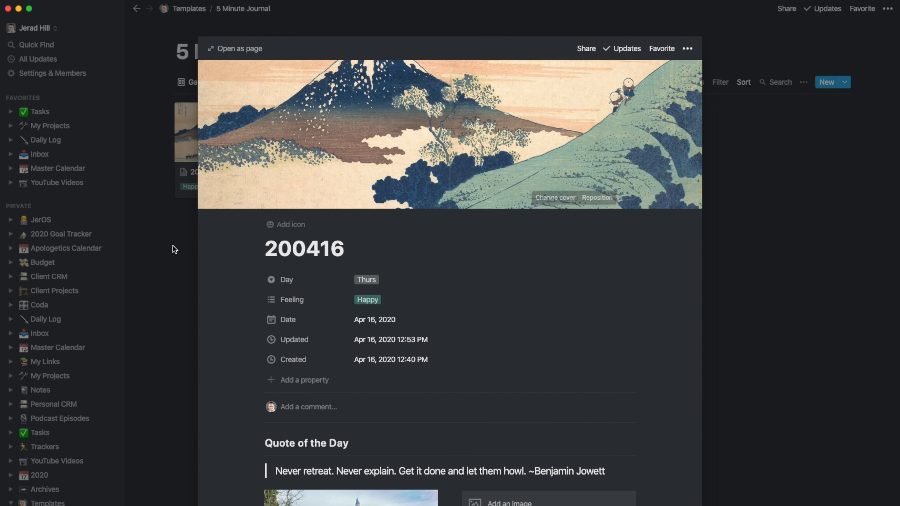
pyautogui.click(173, 249)
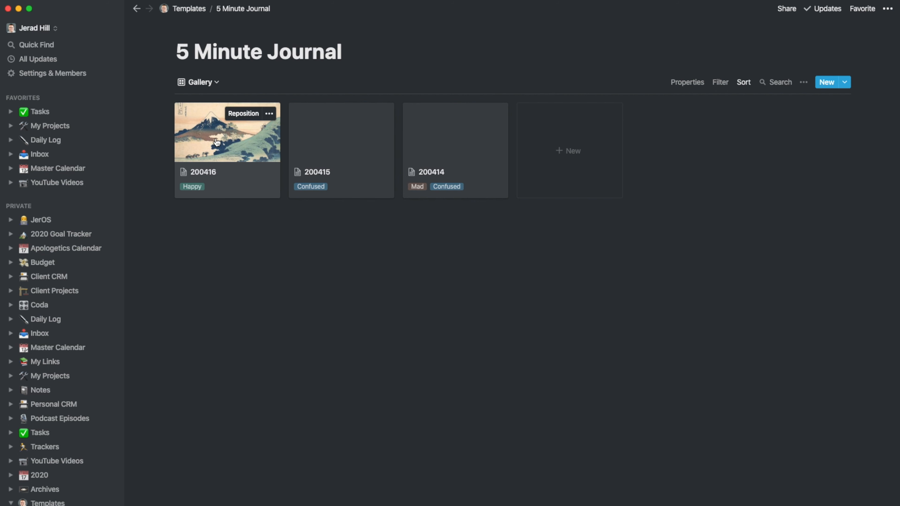
pyautogui.click(245, 142)
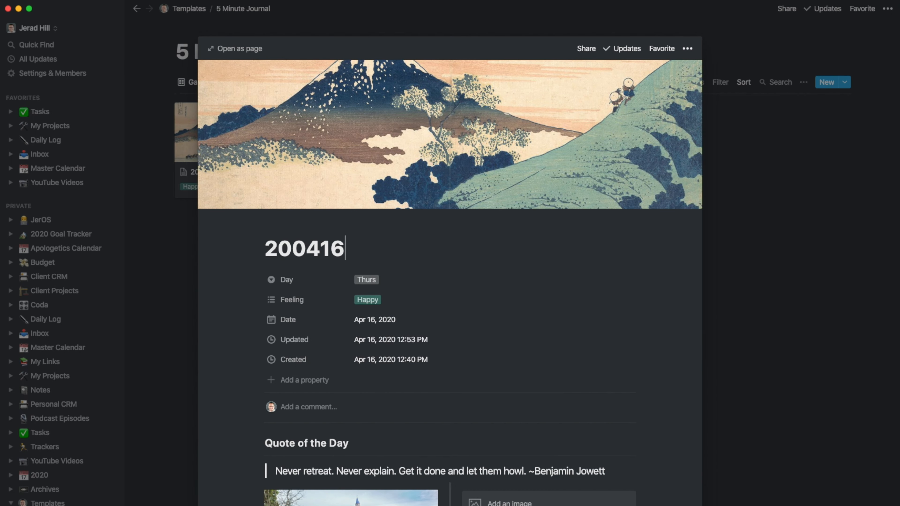
pyautogui.scroll(-5, 523, 502)
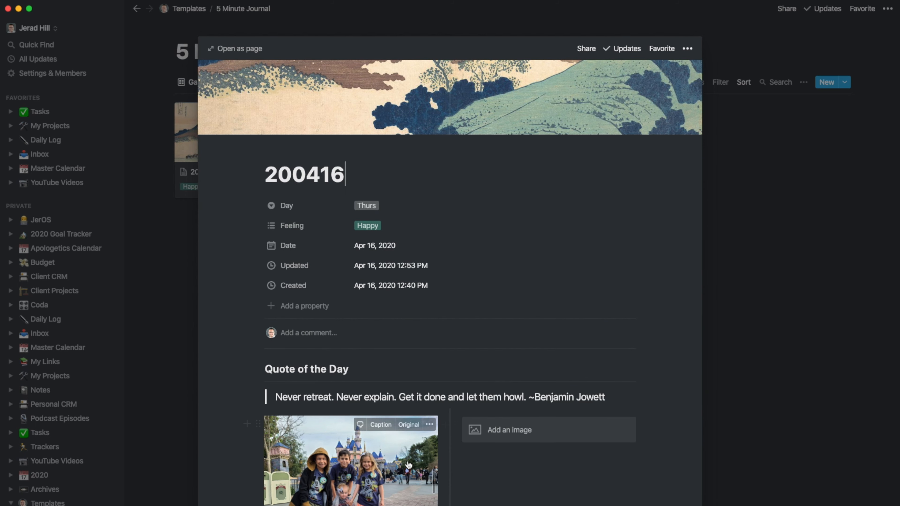
pyautogui.scroll(5, 523, 502)
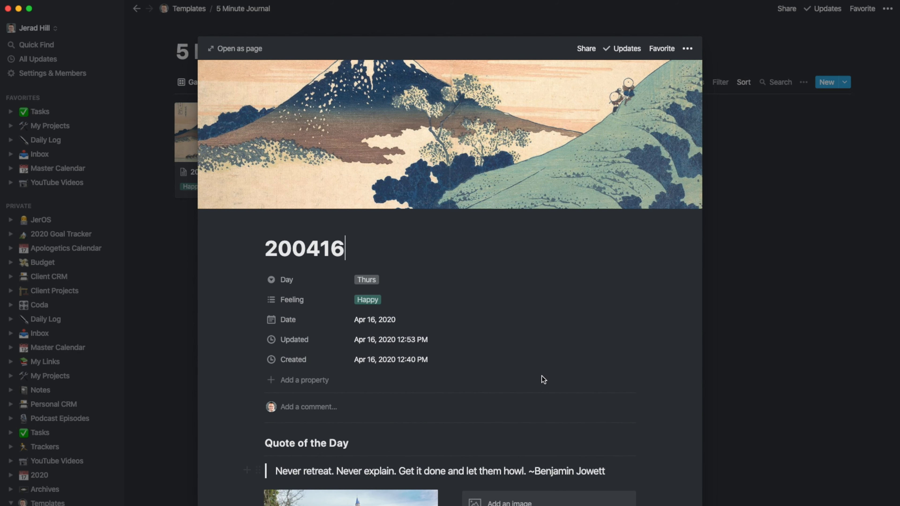
# Step: Look through the 200416 entry, from its cover and properties to the quote, embedded photo and Morning section
pyautogui.scroll(-5, 481, 408)
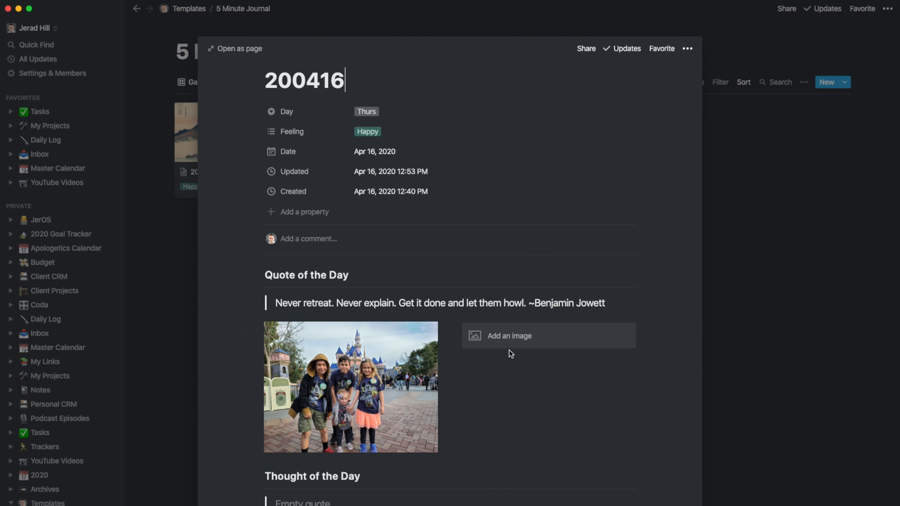
pyautogui.scroll(-3, 490, 415)
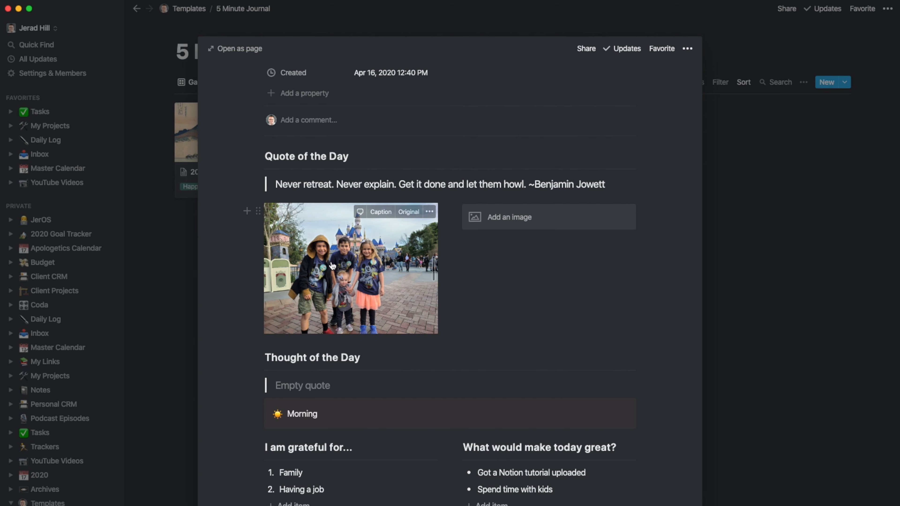
pyautogui.scroll(10, 541, 324)
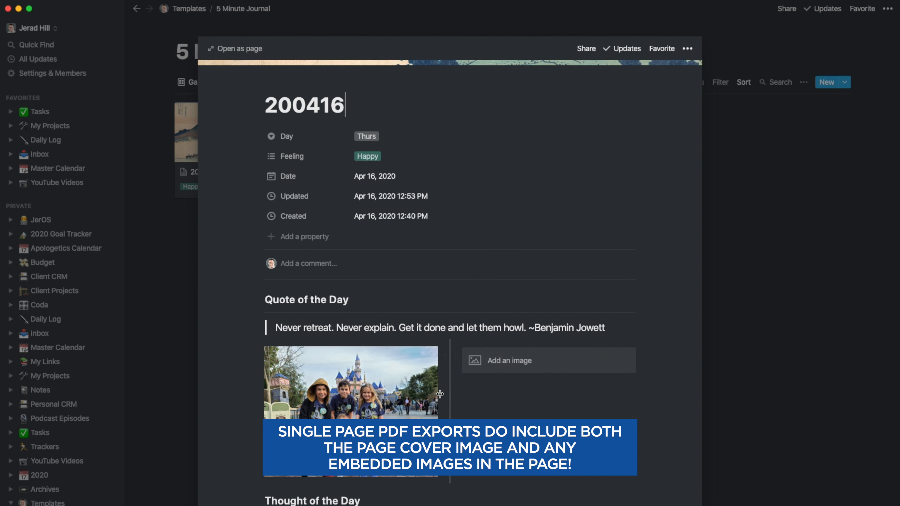
pyautogui.scroll(-5, 439, 398)
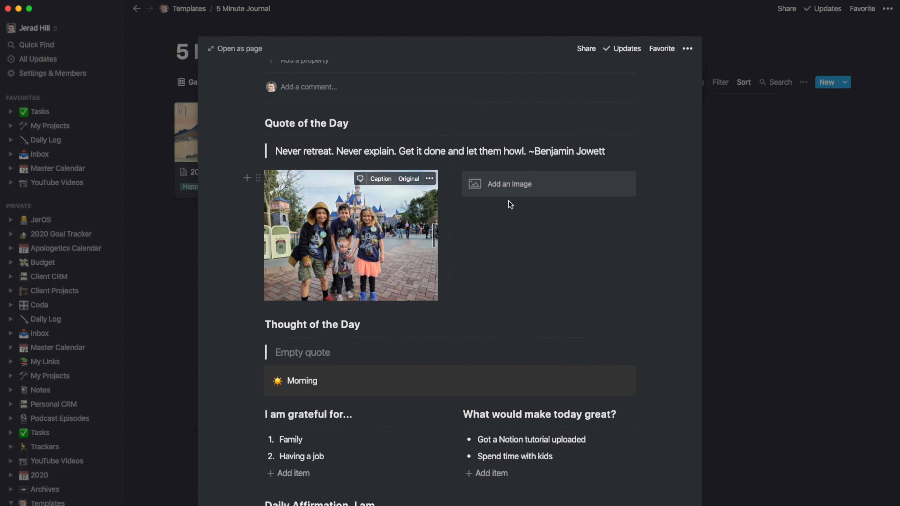
pyautogui.scroll(2, 452, 289)
pyautogui.scroll(2, 452, 289)
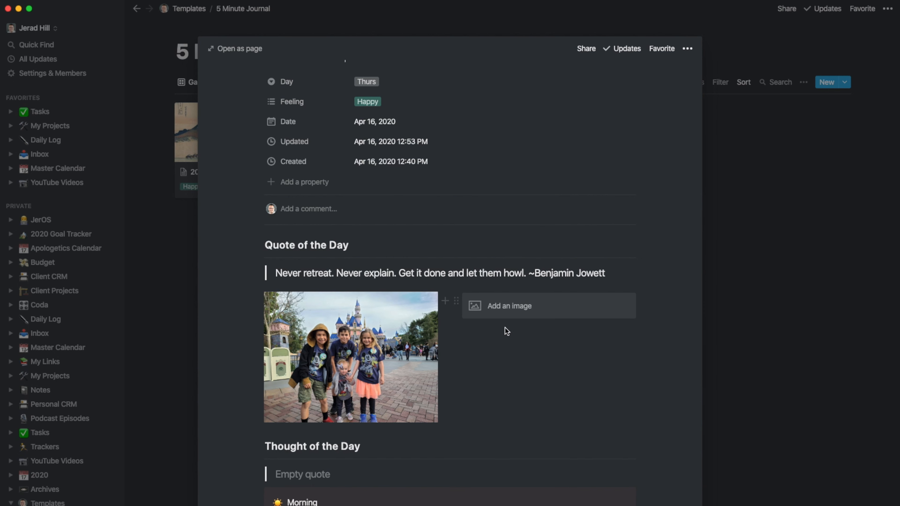
pyautogui.scroll(1, 383, 334)
pyautogui.scroll(5, 383, 334)
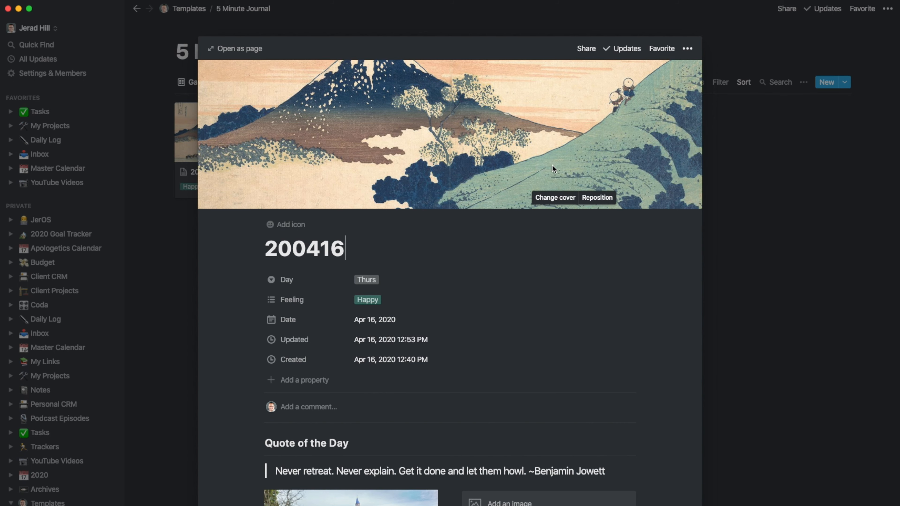
# Step: Replace the 200416 entry's cover with 20200309_090425.jpg from Downloads and return to the gallery
pyautogui.click(546, 198)
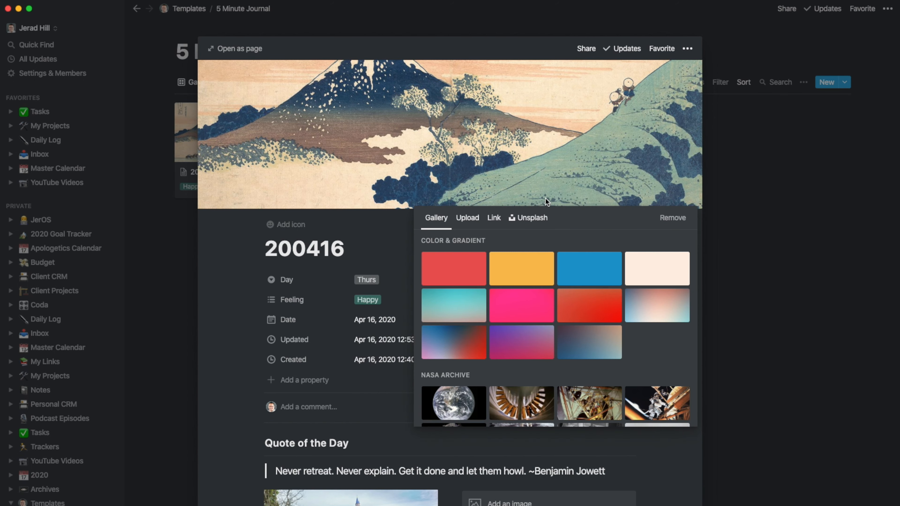
pyautogui.click(467, 218)
pyautogui.click(535, 252)
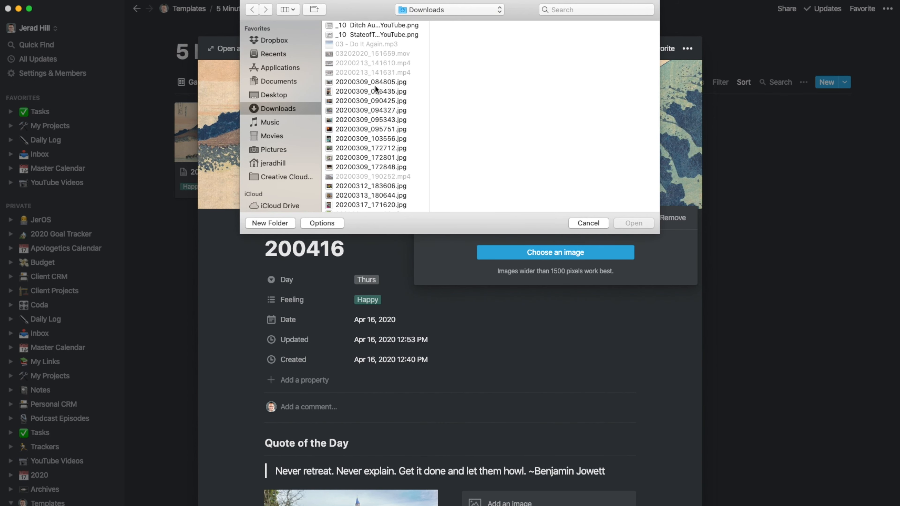
pyautogui.click(373, 82)
pyautogui.click(367, 130)
pyautogui.click(368, 101)
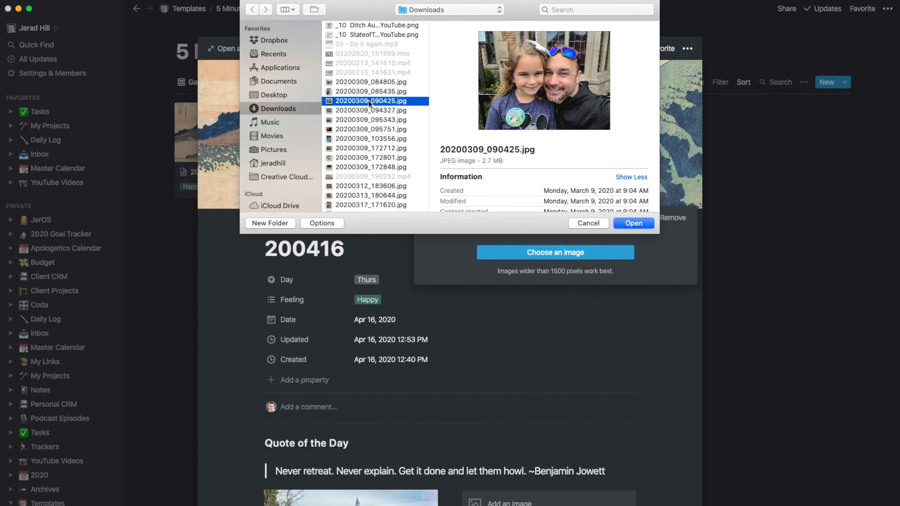
pyautogui.click(633, 223)
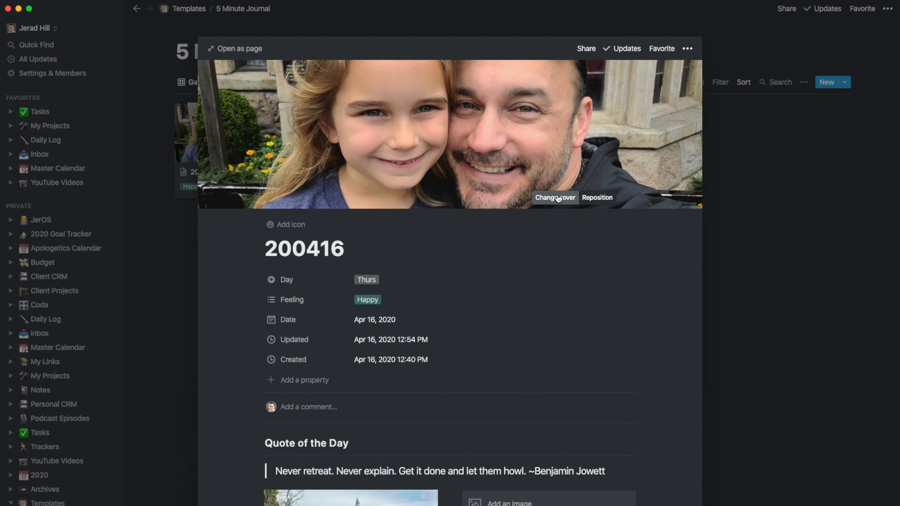
pyautogui.click(825, 241)
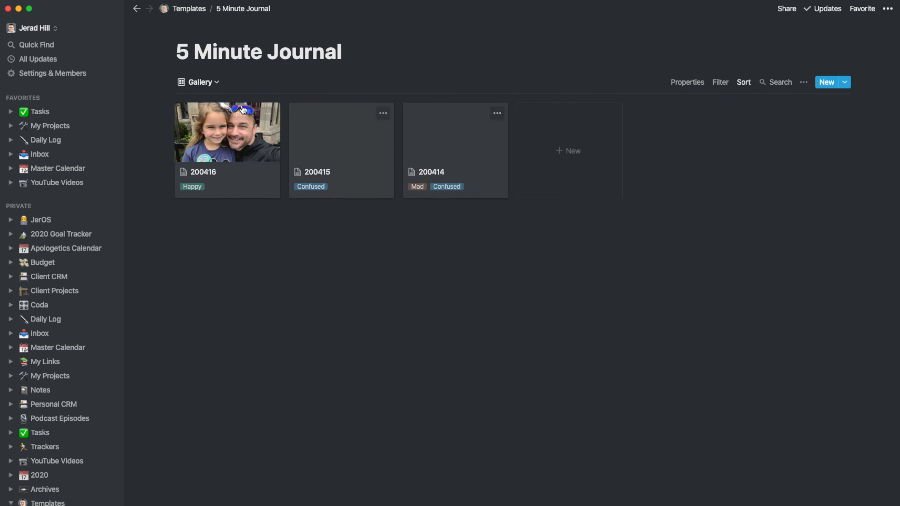
# Step: Switch to the Default view table, check the list of available views, and return to the Gallery view
pyautogui.click(201, 82)
pyautogui.click(201, 103)
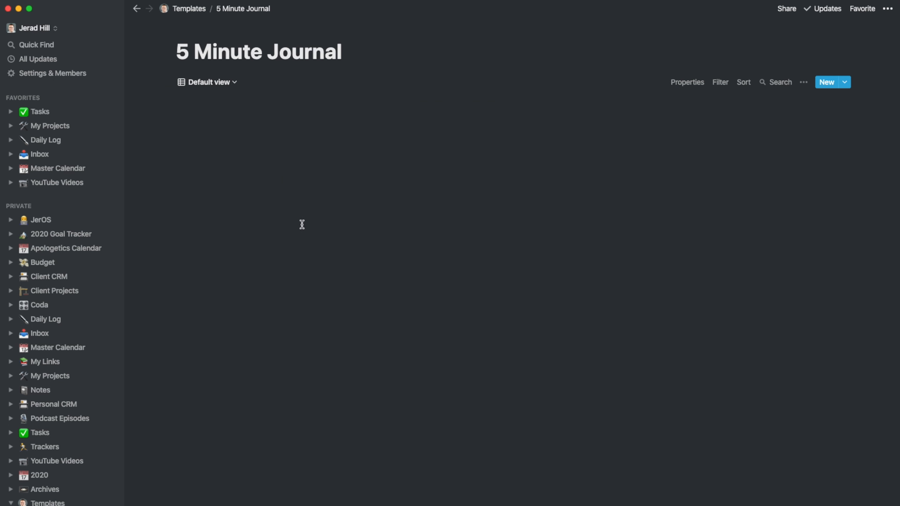
pyautogui.click(230, 88)
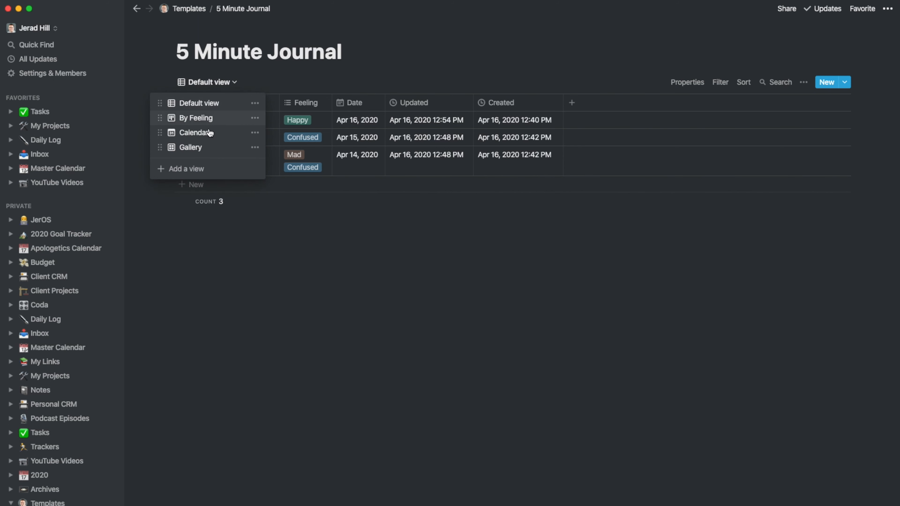
pyautogui.click(307, 215)
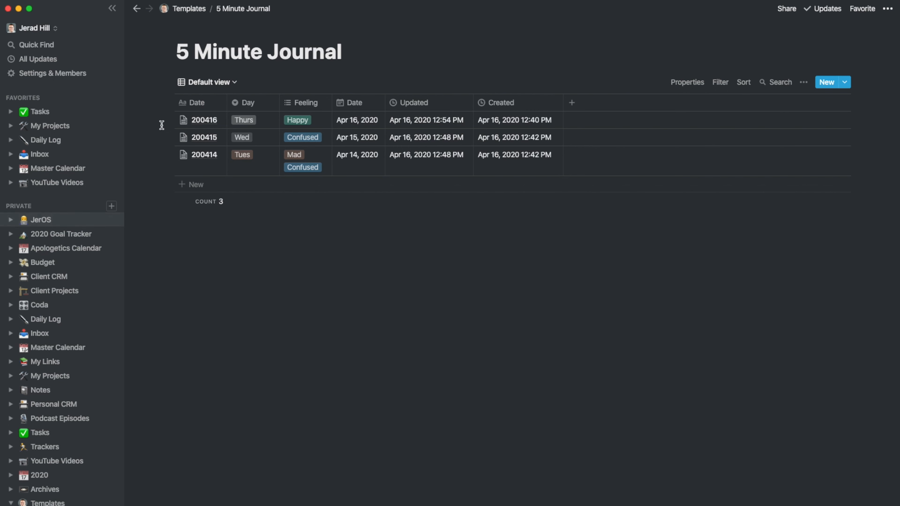
pyautogui.click(204, 81)
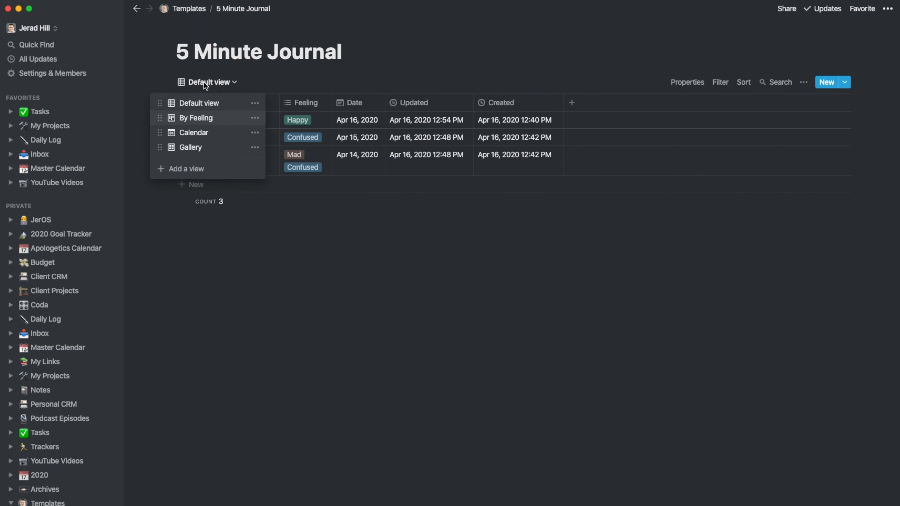
pyautogui.click(198, 147)
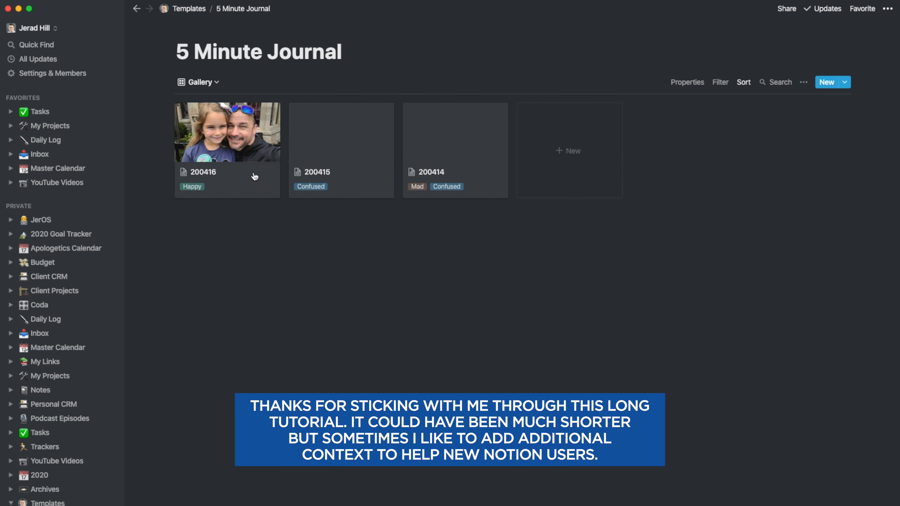
# Step: Open the 200416 entry from its gallery card and look over its cover and contents
pyautogui.click(249, 155)
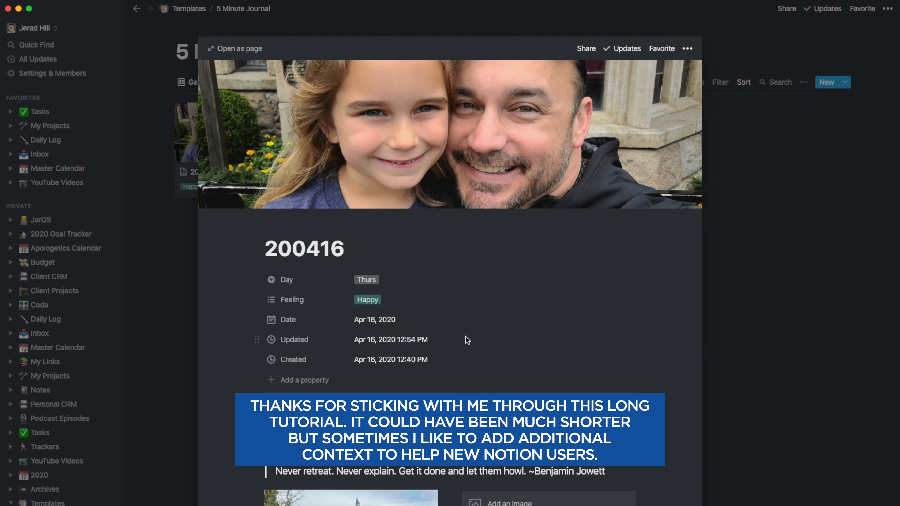
pyautogui.scroll(-10, 461, 343)
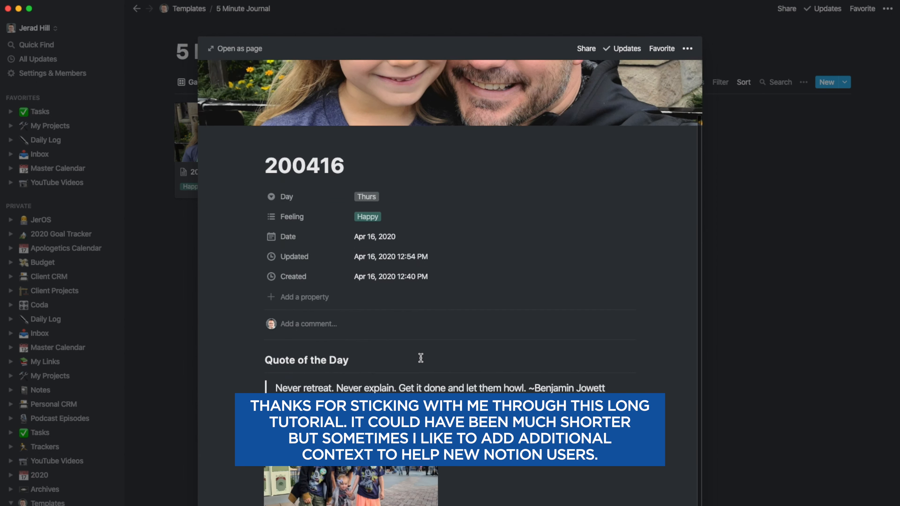
pyautogui.scroll(10, 421, 358)
pyautogui.click(455, 243)
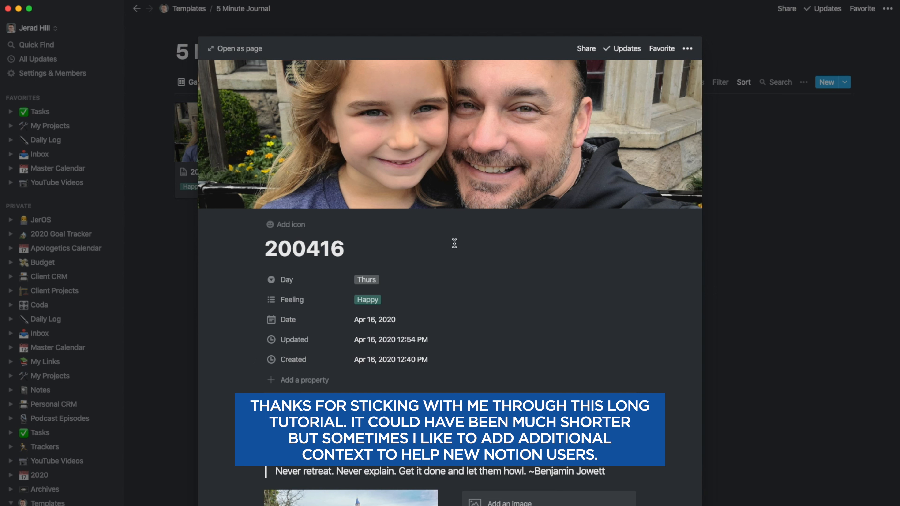
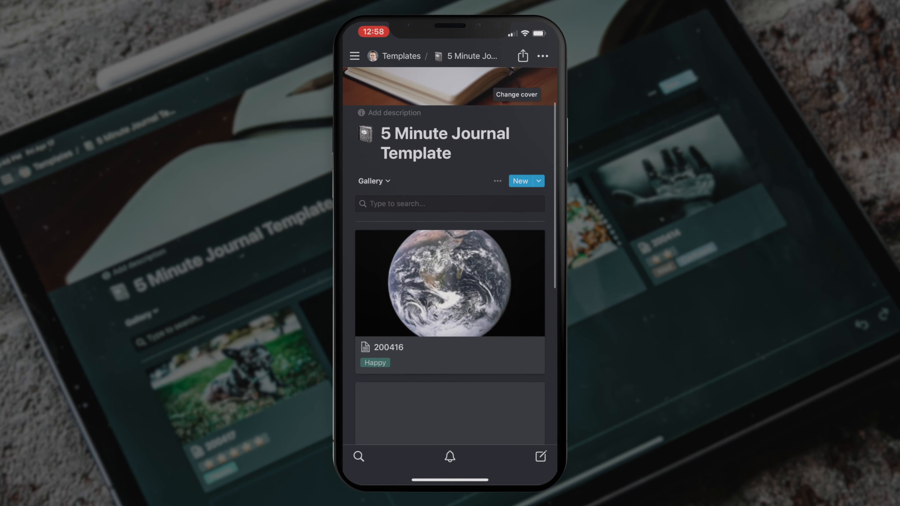
# Step: In Notion on the phone, create a new entry in the 5 Minute Journal Template gallery and title it 200417
pyautogui.click(521, 182)
pyautogui.click(357, 432)
pyautogui.write('0417')
pyautogui.press('BackSpace')
pyautogui.press('BackSpace')
pyautogui.press('BackSpace')
pyautogui.press('BackSpace')
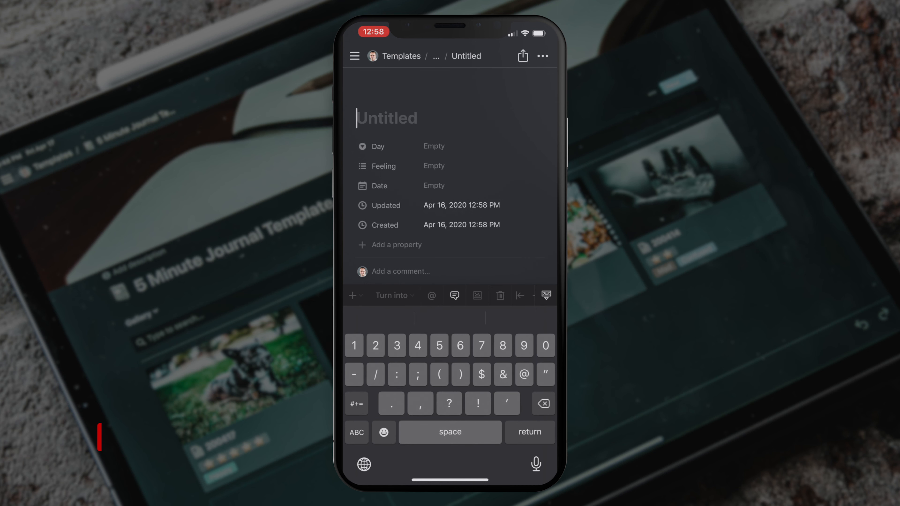
pyautogui.write('200417')
# Step: Set the 200417 entry's Day to Fri and its Feeling to Happy
pyautogui.click(434, 146)
pyautogui.click(360, 229)
pyautogui.click(434, 166)
pyautogui.click(367, 157)
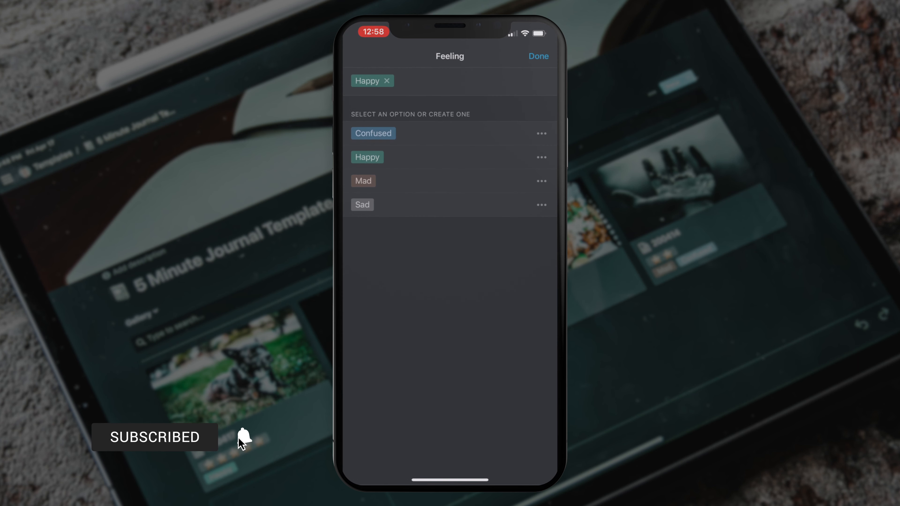
pyautogui.click(539, 56)
# Step: Set the 200417 entry's Date to Apr 17, 2020 and fill the page from the journal template
pyautogui.click(434, 185)
pyautogui.click(507, 220)
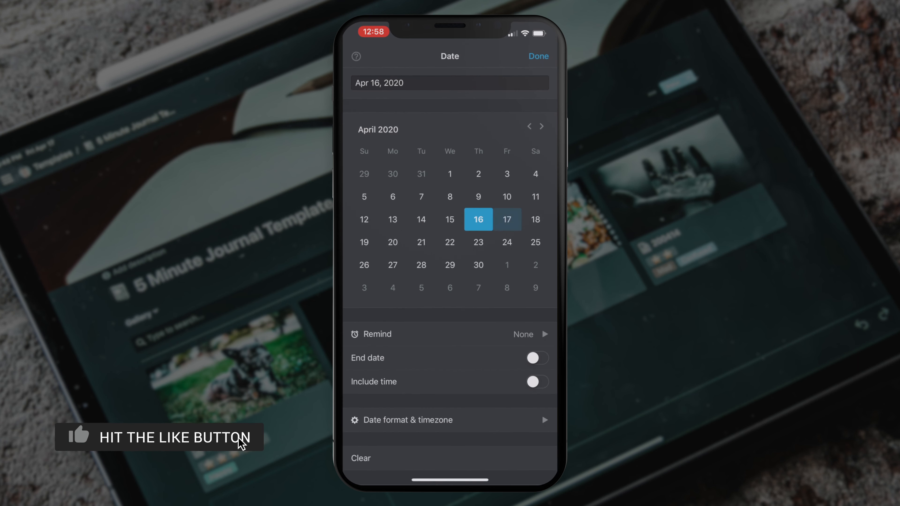
pyautogui.click(538, 56)
pyautogui.click(400, 347)
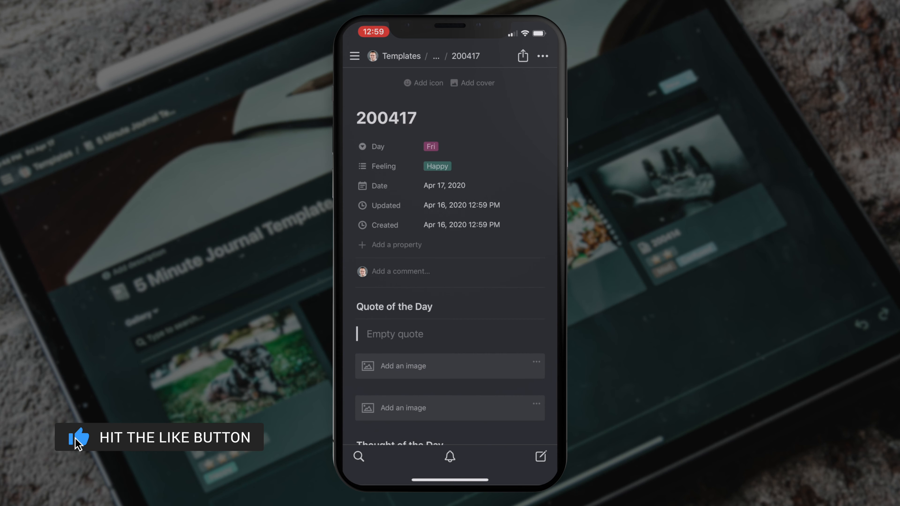
# Step: Switch to the Motivation app, browse to the Lauren Conrad quote about focusing on what makes you happy, and copy it
pyautogui.scroll(-4, 450, 284)
pyautogui.moveTo(450, 481); pyautogui.dragTo(450, 284)
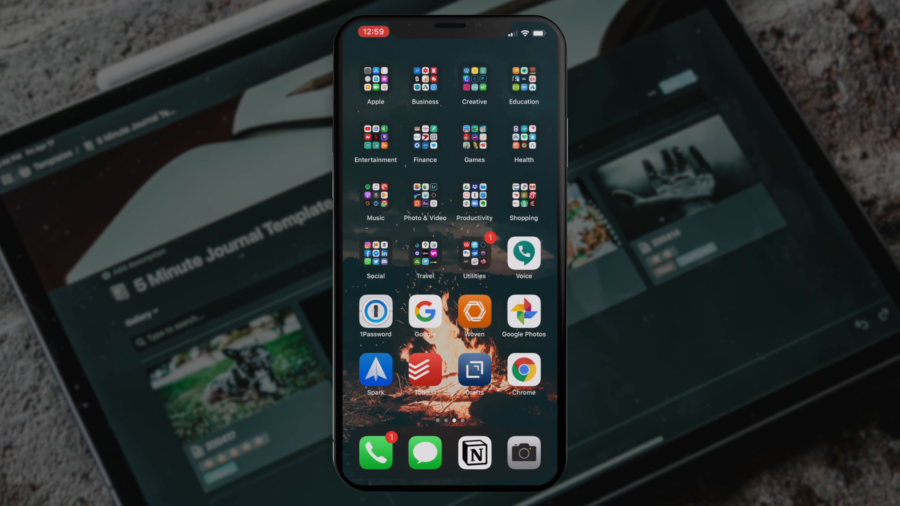
pyautogui.click(376, 138)
pyautogui.moveTo(503, 248); pyautogui.dragTo(397, 248)
pyautogui.click(497, 201)
pyautogui.moveTo(504, 248); pyautogui.dragTo(397, 248)
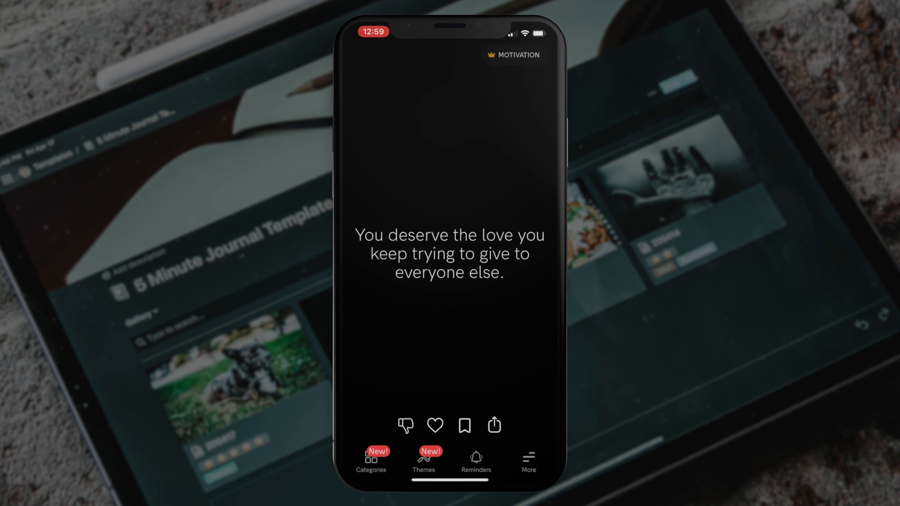
pyautogui.moveTo(504, 249); pyautogui.dragTo(397, 249)
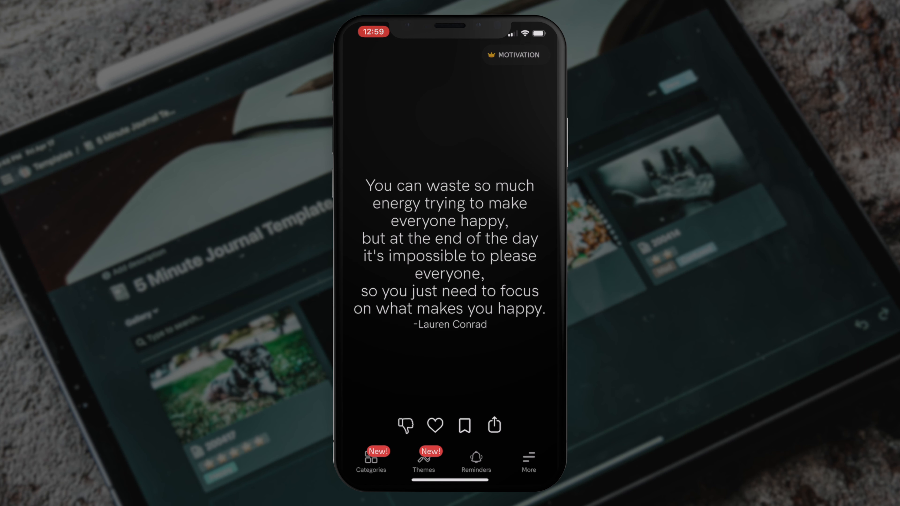
pyautogui.click(494, 425)
pyautogui.click(450, 355)
# Step: Back in Notion, paste the copied quote under Quote of the Day and delete the Motivation app credit and link
pyautogui.moveTo(408, 479); pyautogui.dragTo(514, 480)
pyautogui.click(395, 209)
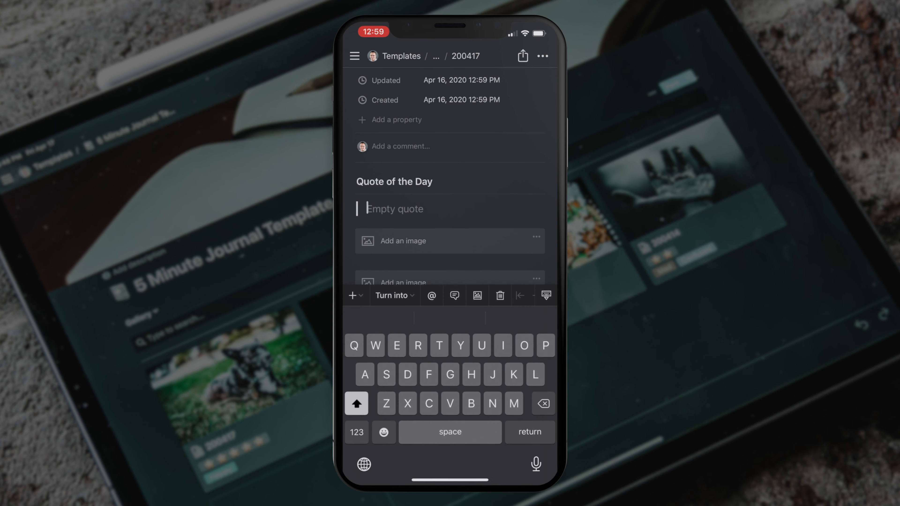
pyautogui.click(367, 209)
pyautogui.click(414, 229)
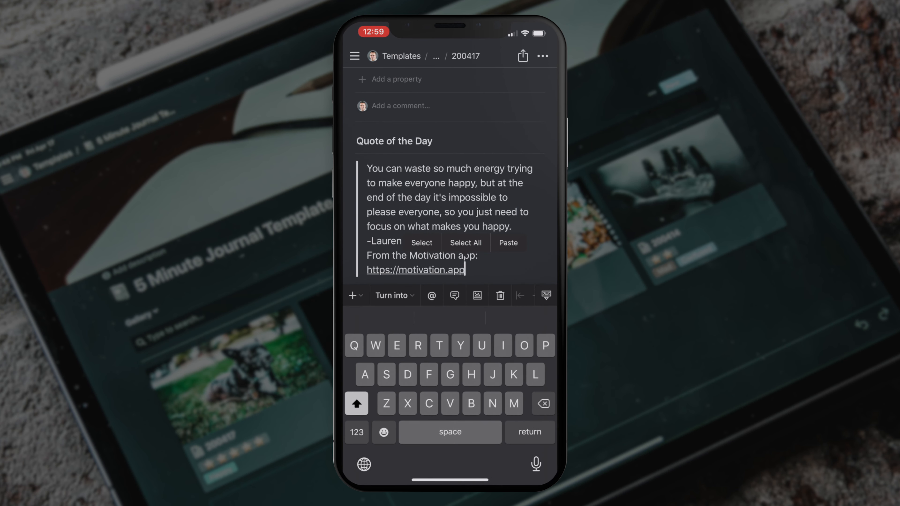
pyautogui.doubleClick(376, 255)
pyautogui.moveTo(387, 262); pyautogui.dragTo(465, 272)
pyautogui.press('BackSpace')
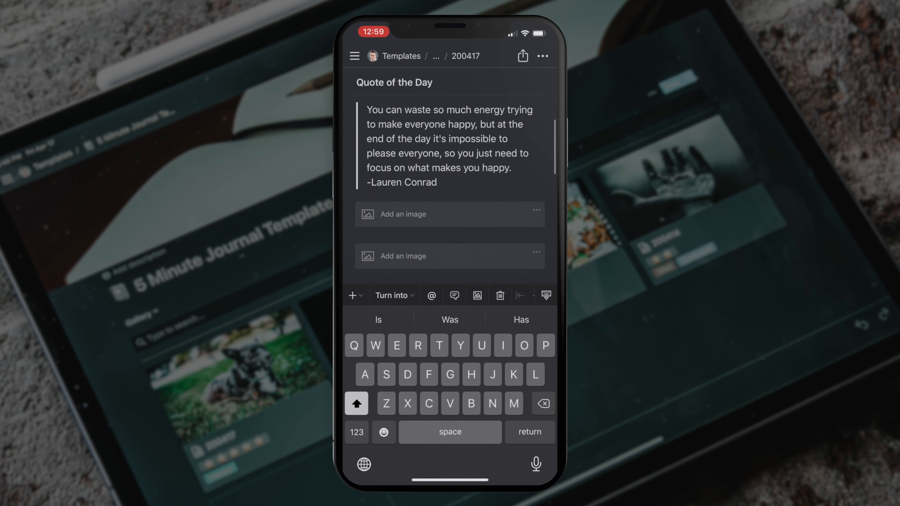
# Step: Insert the black dog photo from the phone's Favorites album into the first image block under Quote of the Day
pyautogui.scroll(-1, 450, 213)
pyautogui.click(404, 177)
pyautogui.click(383, 117)
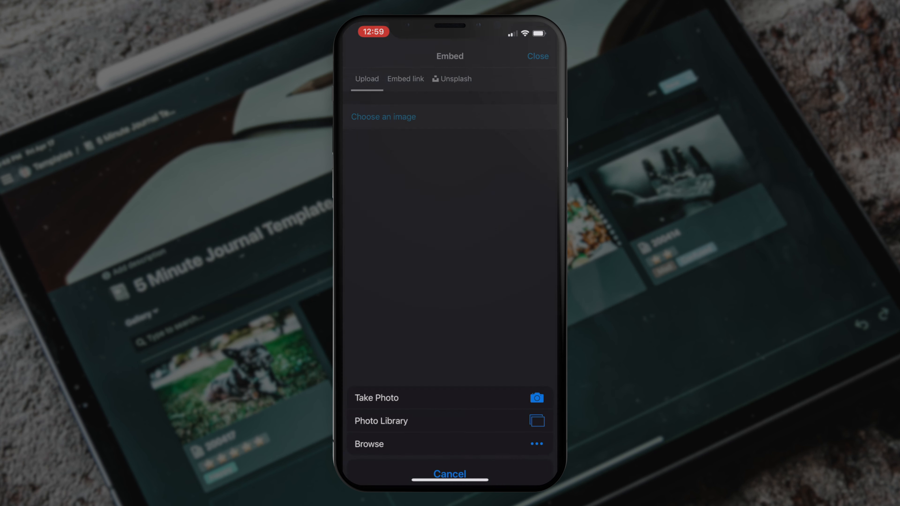
pyautogui.click(450, 454)
pyautogui.click(383, 117)
pyautogui.click(381, 400)
pyautogui.click(408, 177)
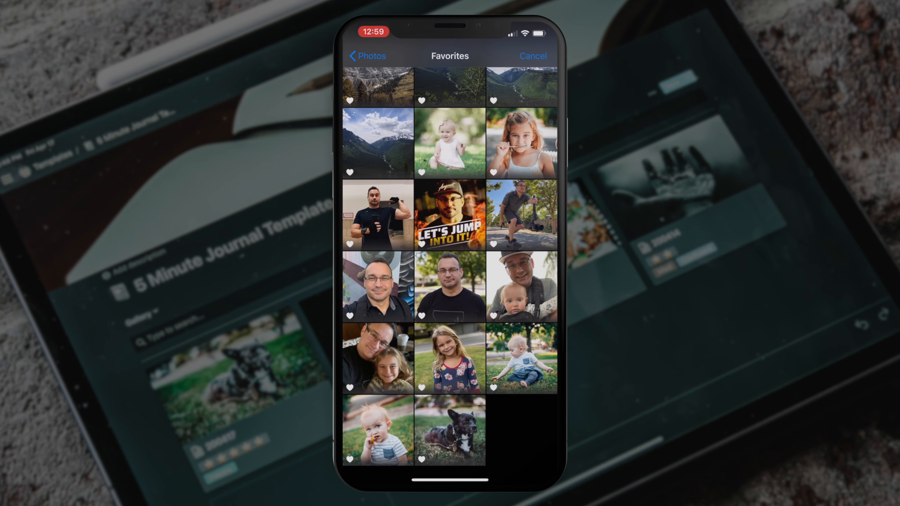
pyautogui.click(450, 430)
pyautogui.click(450, 462)
pyautogui.click(372, 56)
pyautogui.click(536, 56)
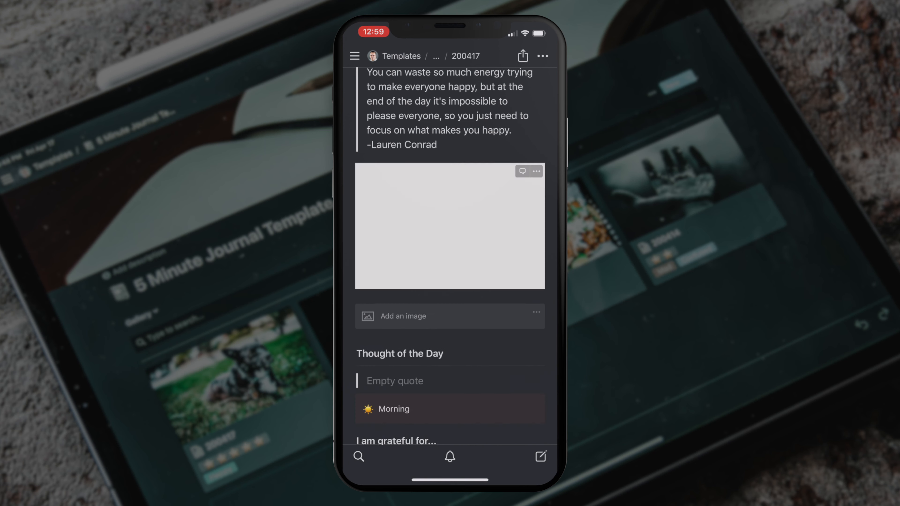
# Step: Enter "Important thought for today!" in the quote block under Thought of the Day
pyautogui.scroll(-6, 450, 249)
pyautogui.click(395, 216)
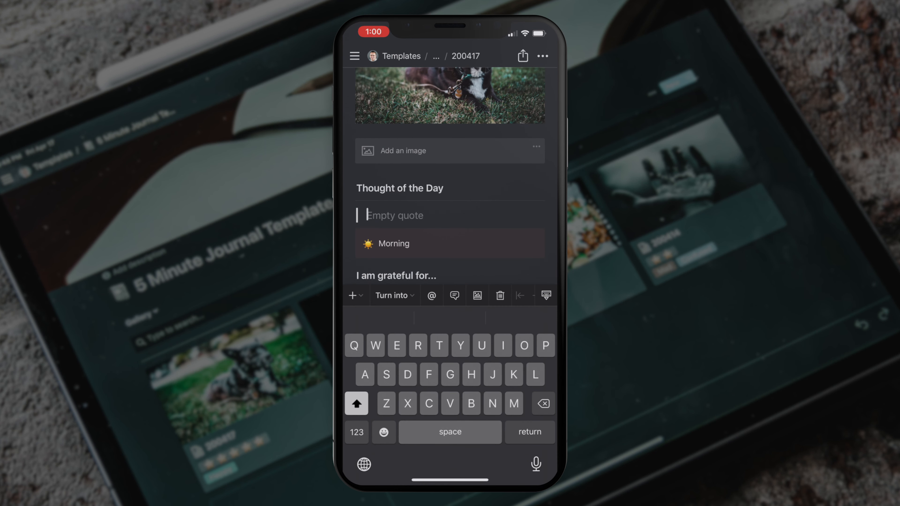
pyautogui.write('Important thought for today!')
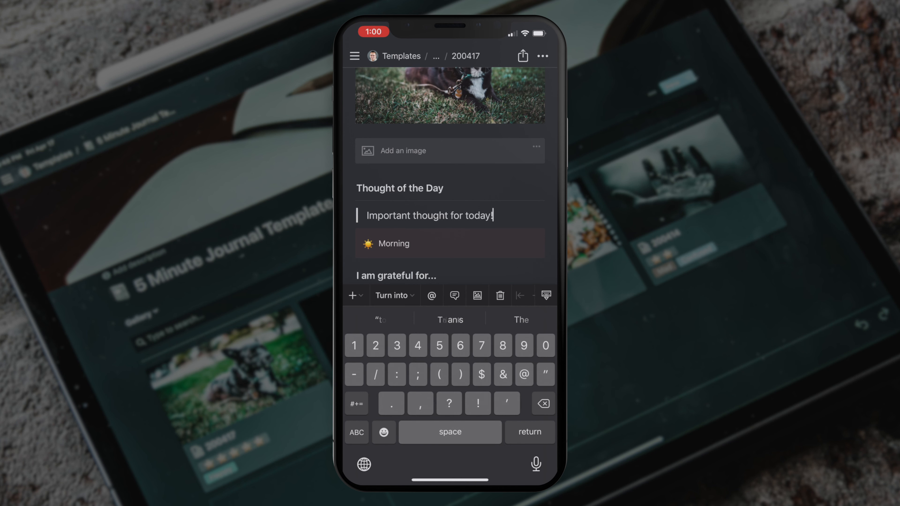
# Step: Add two numbered items under I am grateful for...: "This life" and "A safe home"
pyautogui.scroll(-3, 450, 177)
pyautogui.click(383, 200)
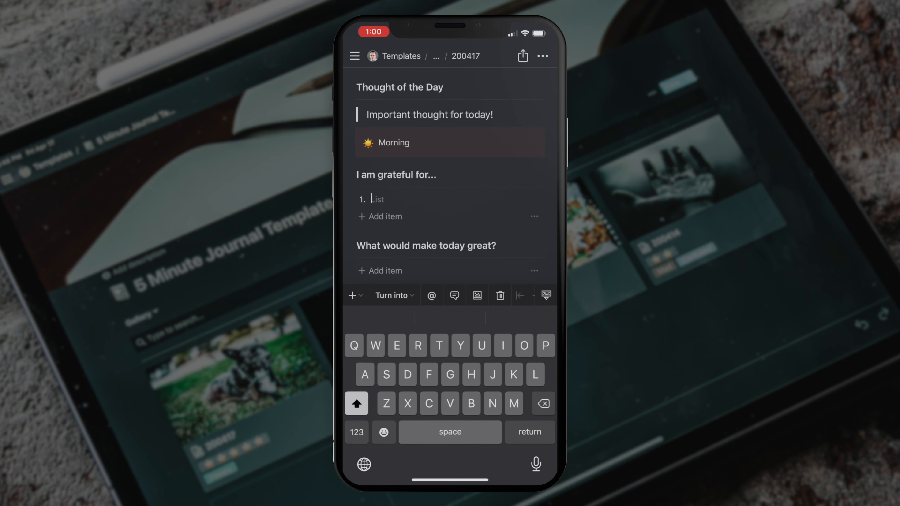
pyautogui.write('This life')
pyautogui.press('Return')
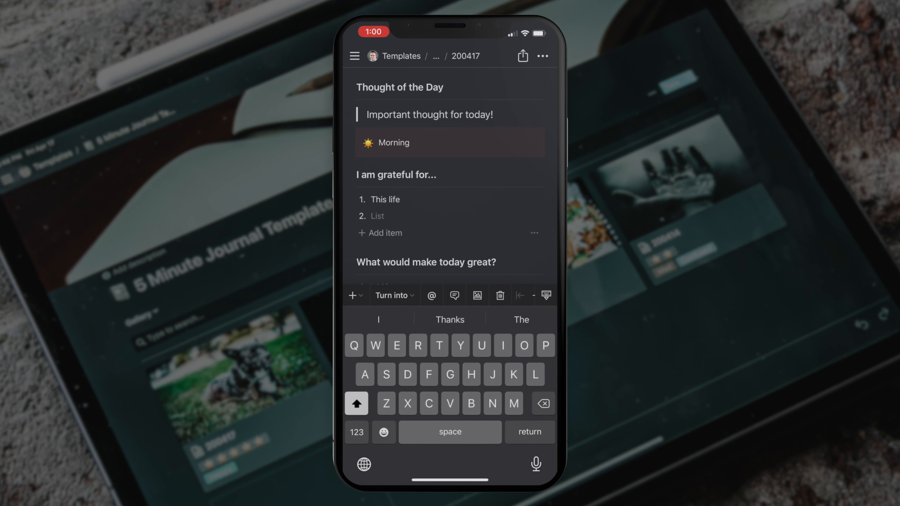
pyautogui.write('A safe home')
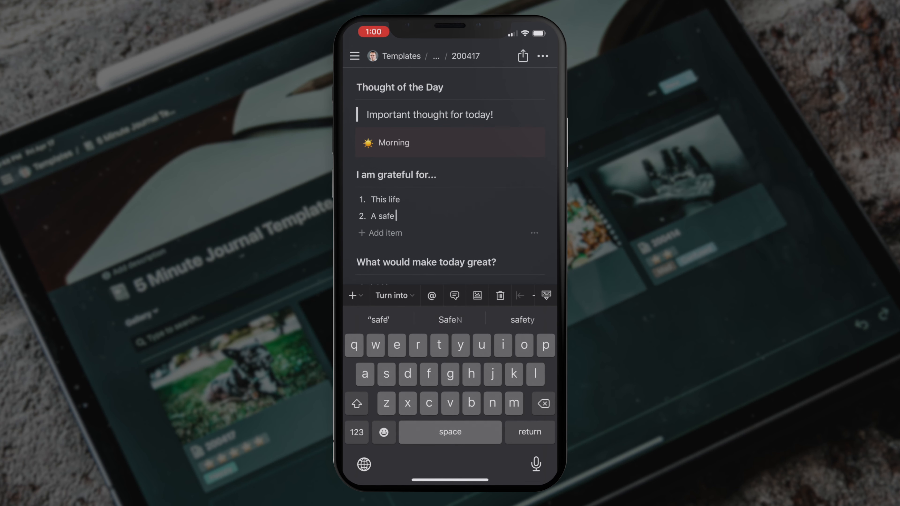
# Step: Add the bullet item "Going for a run" under What would make today great?
pyautogui.scroll(-3, 450, 177)
pyautogui.click(385, 181)
pyautogui.write('Going for a run')
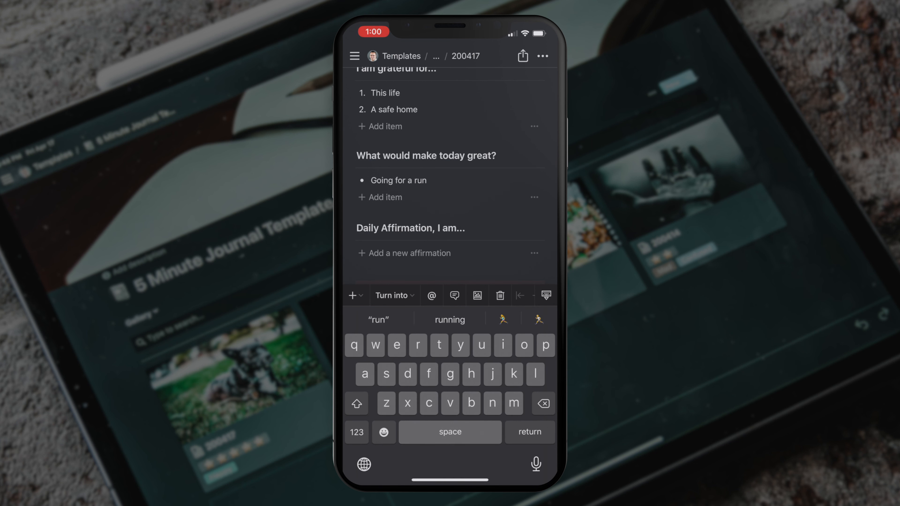
# Step: Add the affirmation "Strong enough to survive this time of sheltering in place." under Daily Affirmation, I am..
pyautogui.scroll(-2, 450, 177)
pyautogui.click(409, 176)
pyautogui.write('S')
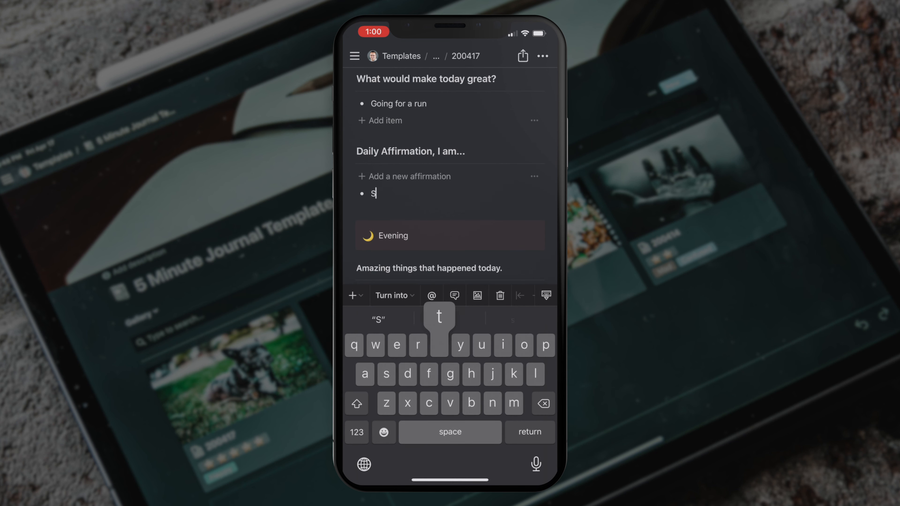
pyautogui.write('trong enough to survive')
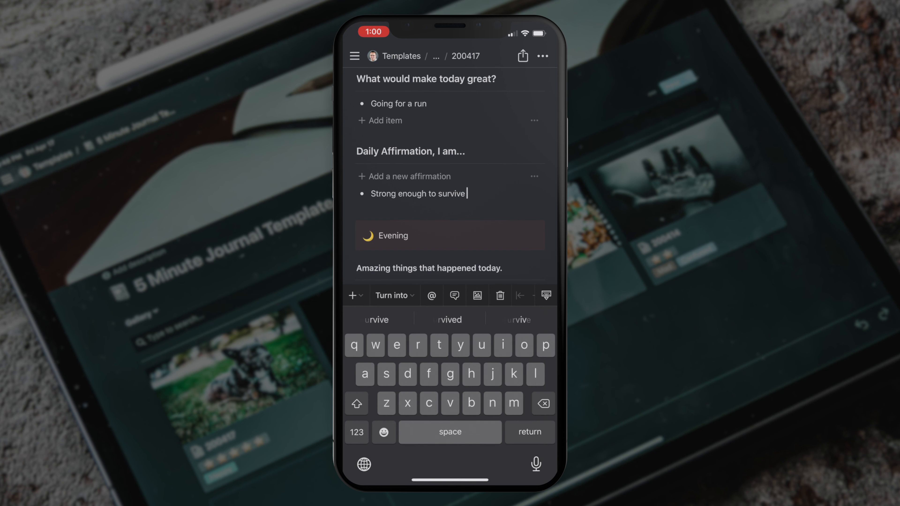
pyautogui.write(' this time of sh')
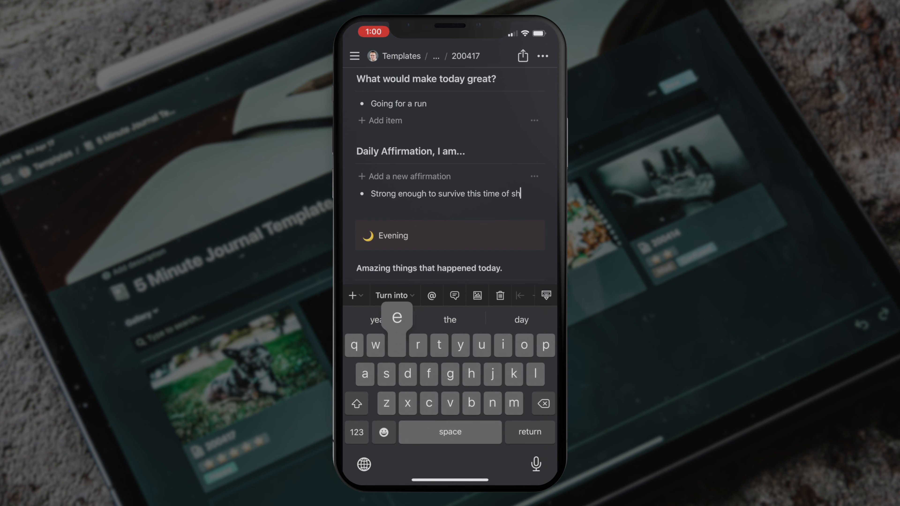
pyautogui.write('eltering in place.')
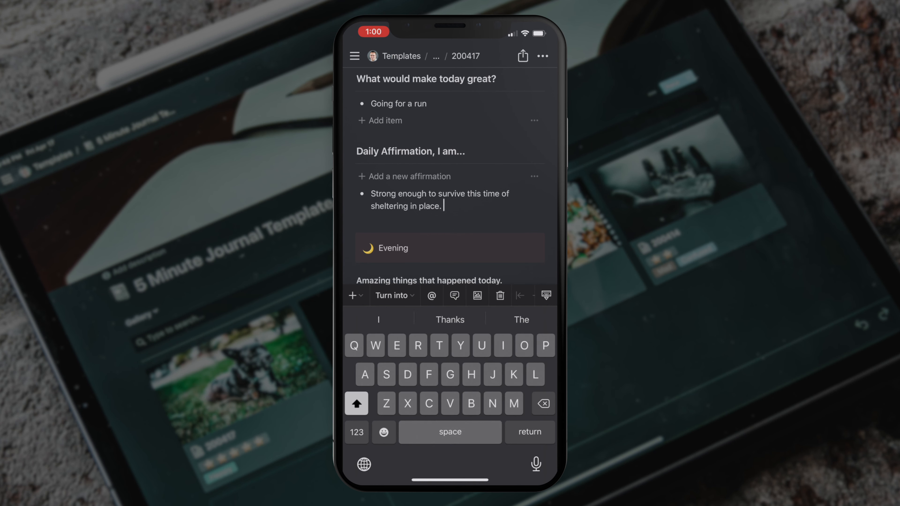
# Step: Add the numbered item "Uploaded my 5 Minute Journal Template Tutorial" under Amazing things that happened today
pyautogui.scroll(-3, 450, 178)
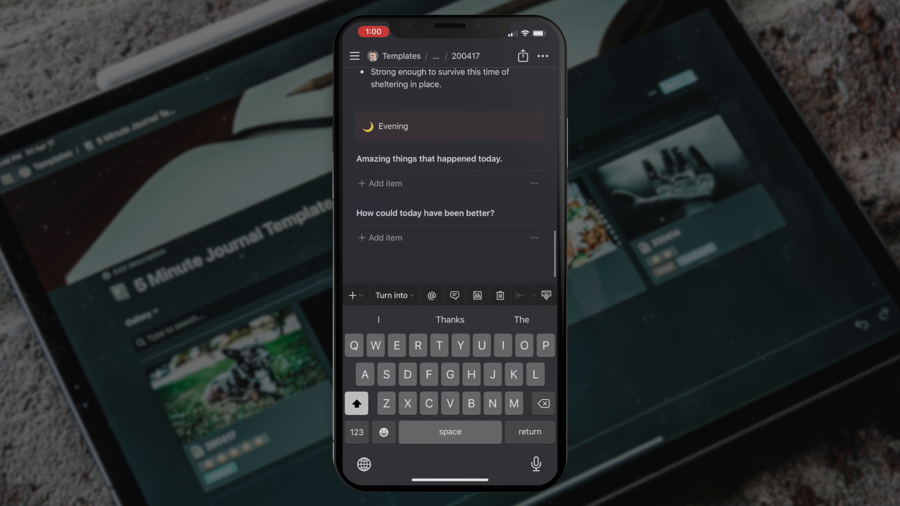
pyautogui.click(385, 201)
pyautogui.write('Uploaded my 5 Min')
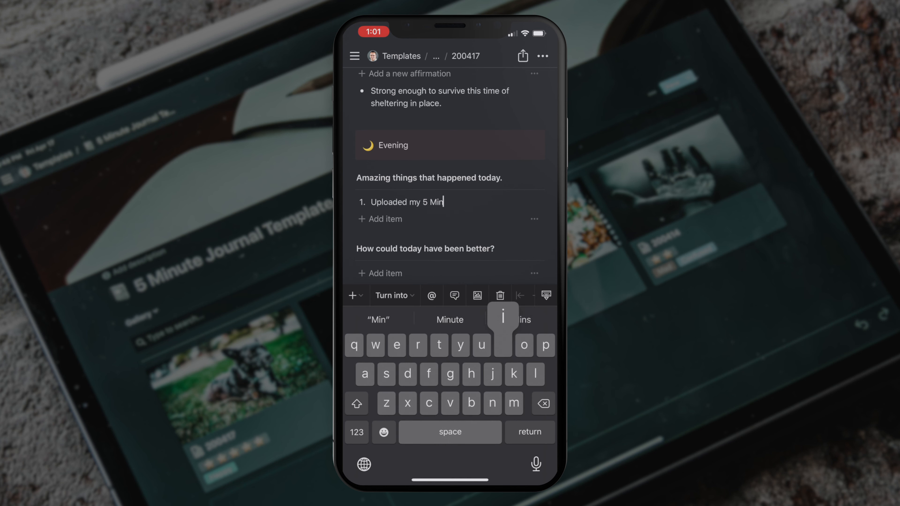
pyautogui.write('ite Journal')
pyautogui.press('BackSpace')
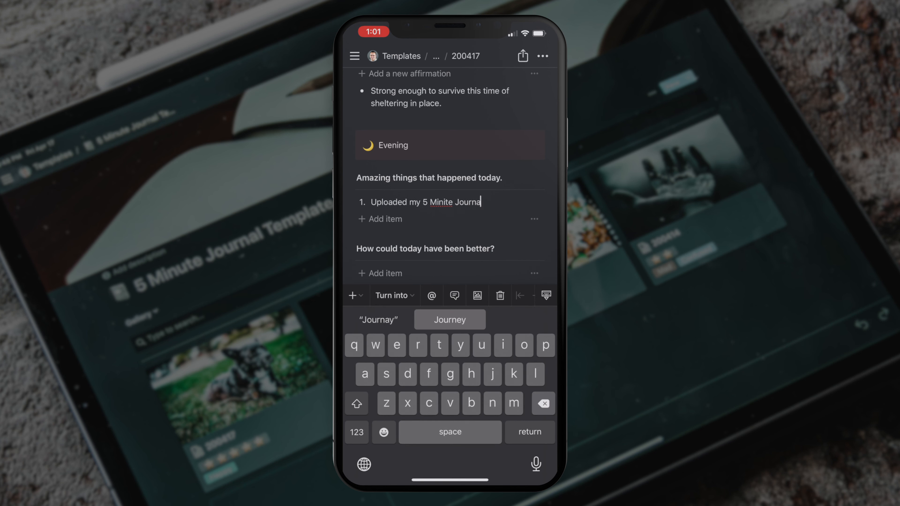
pyautogui.write('l')
pyautogui.click(441, 202)
pyautogui.click(402, 225)
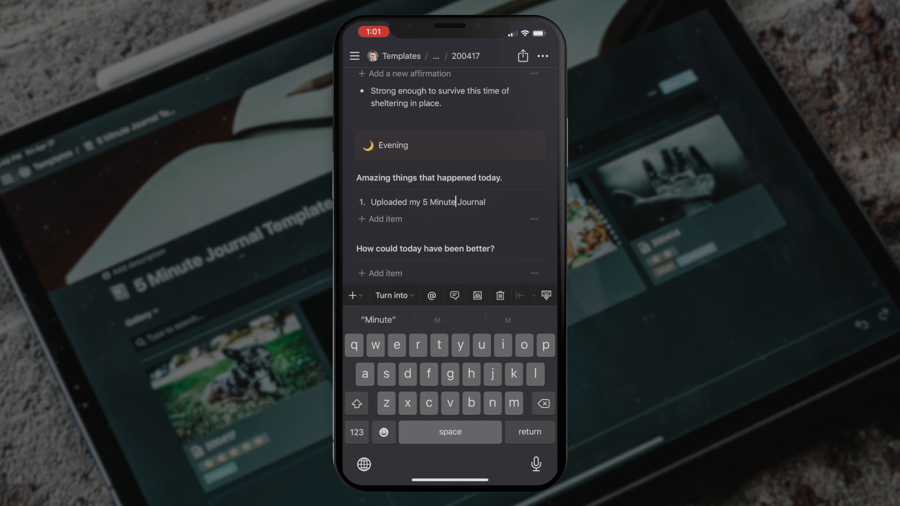
pyautogui.write('Template T')
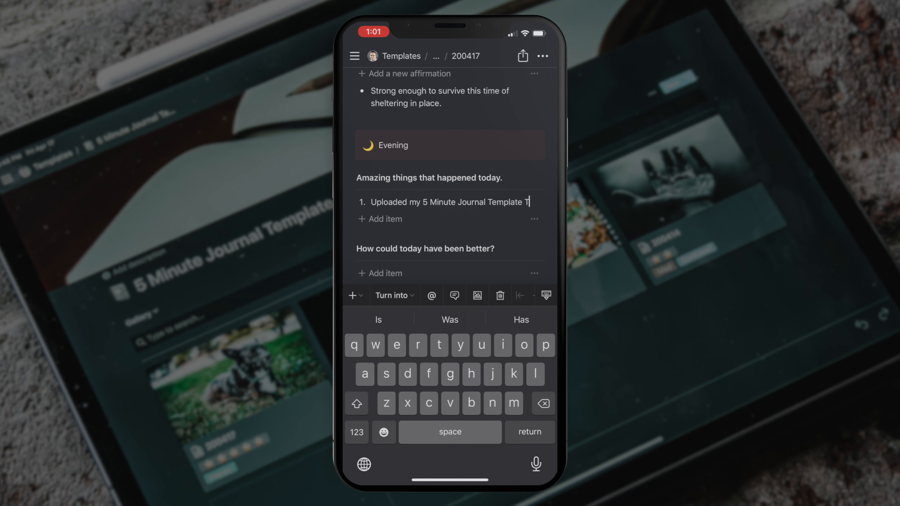
pyautogui.write('utorial')
# Step: Add the bullet item "Spent more time stretching." under How could today have been better?
pyautogui.scroll(-3, 450, 178)
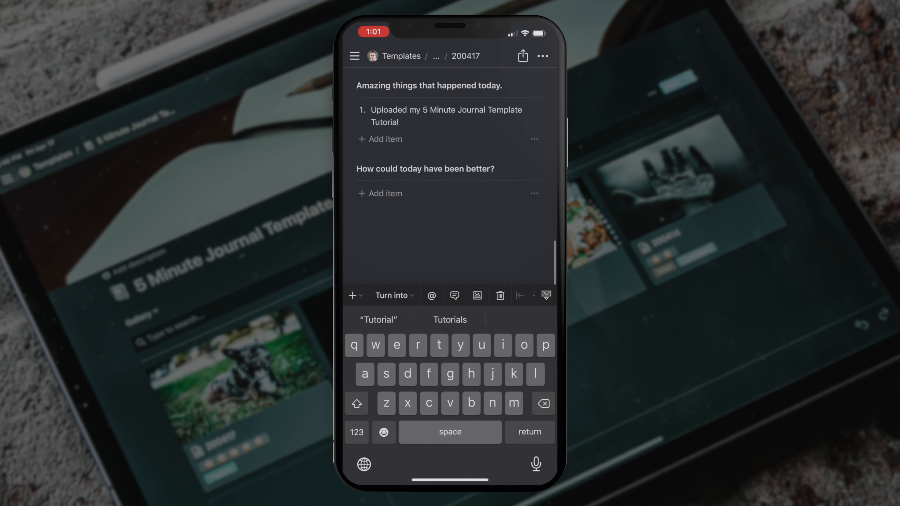
pyautogui.click(385, 193)
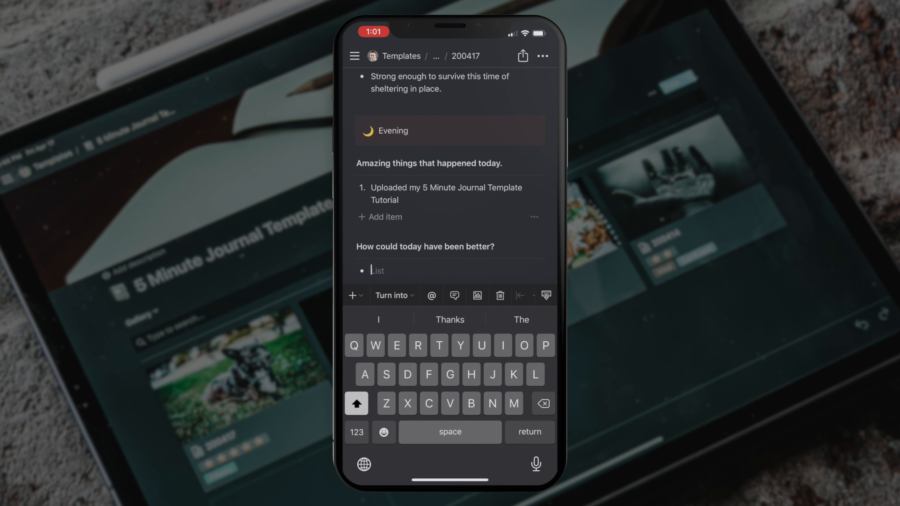
pyautogui.write('Spent m')
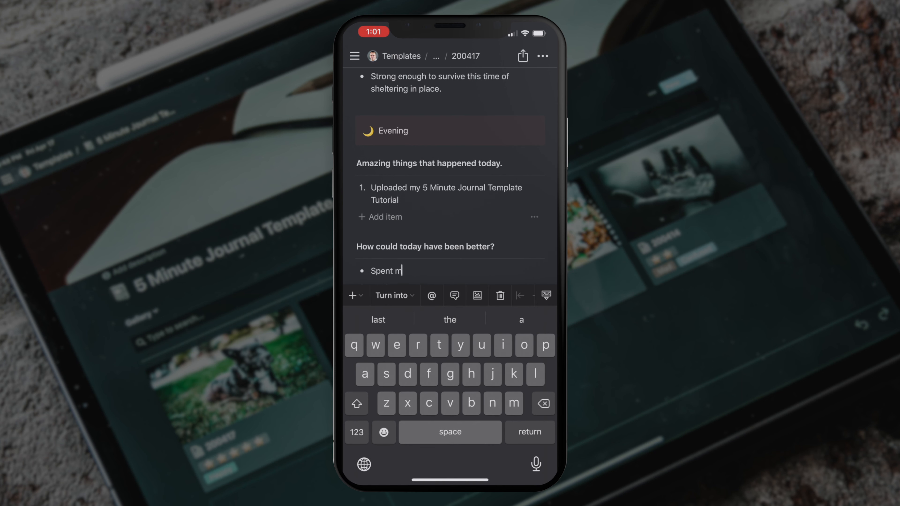
pyautogui.write('ore time stretching.')
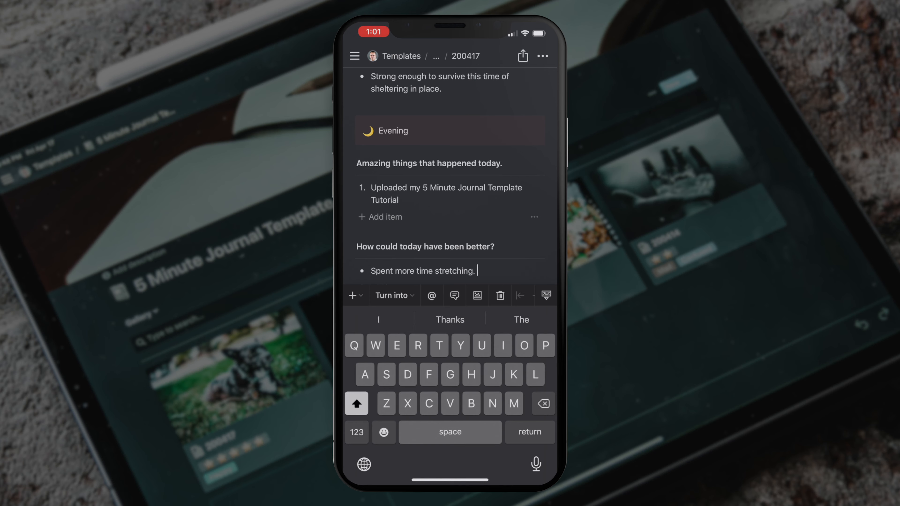